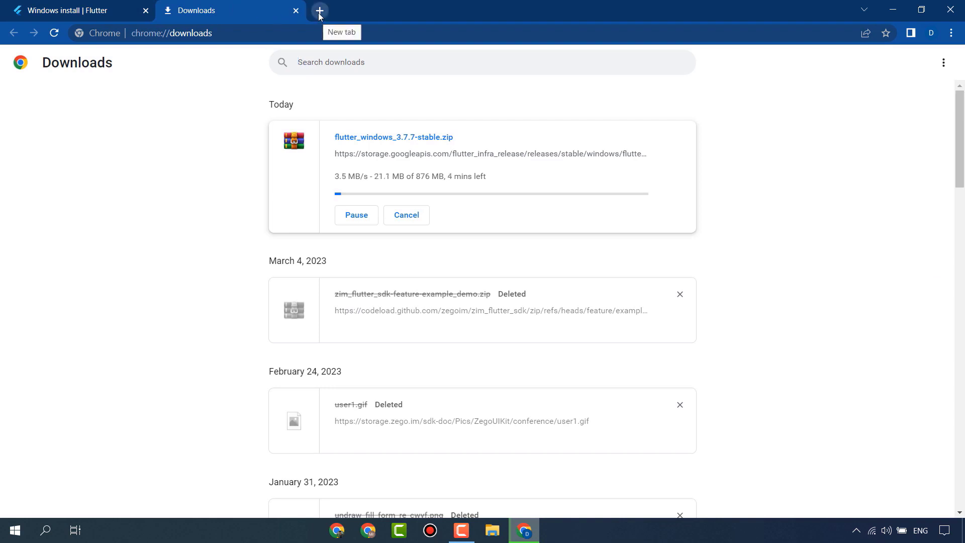
- Search Google for "android studio download" in a new tab placed before the Downloads tab
click(320, 11)
drag(371, 6, 230, 7)
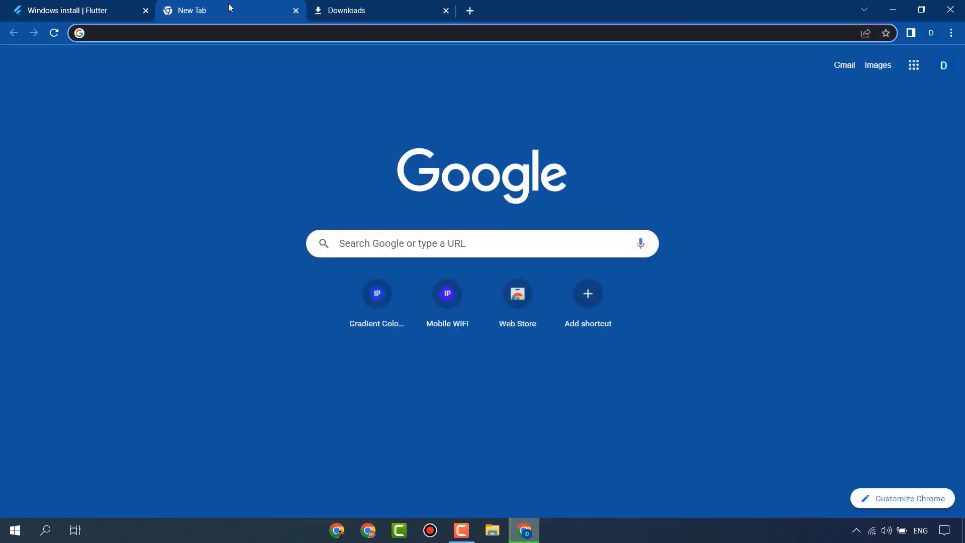
text(android )
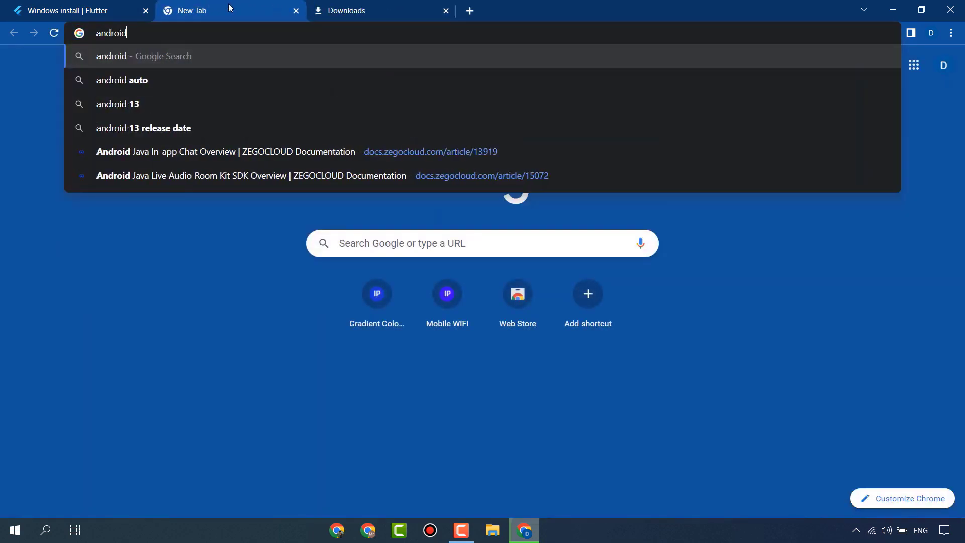
text(st)
key(Down)
key(Down)
key(Down)
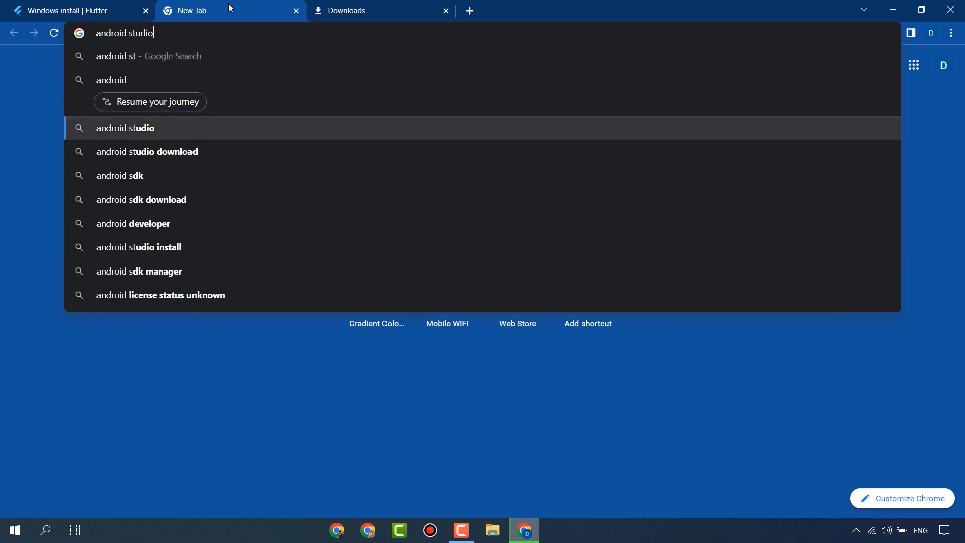
key(Return)
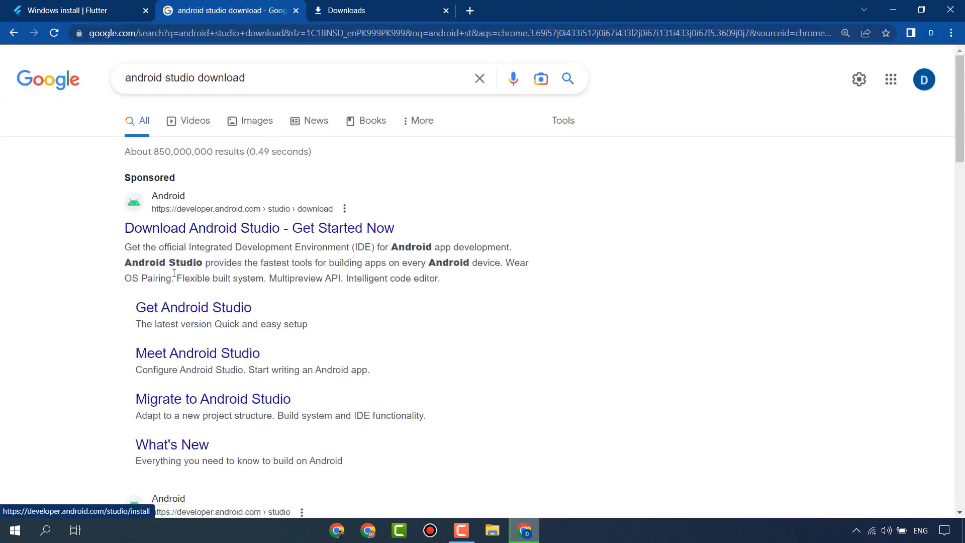
- Open the sponsored "Download Android Studio - Get Started Now" search result
scroll(205, 156, down, 1)
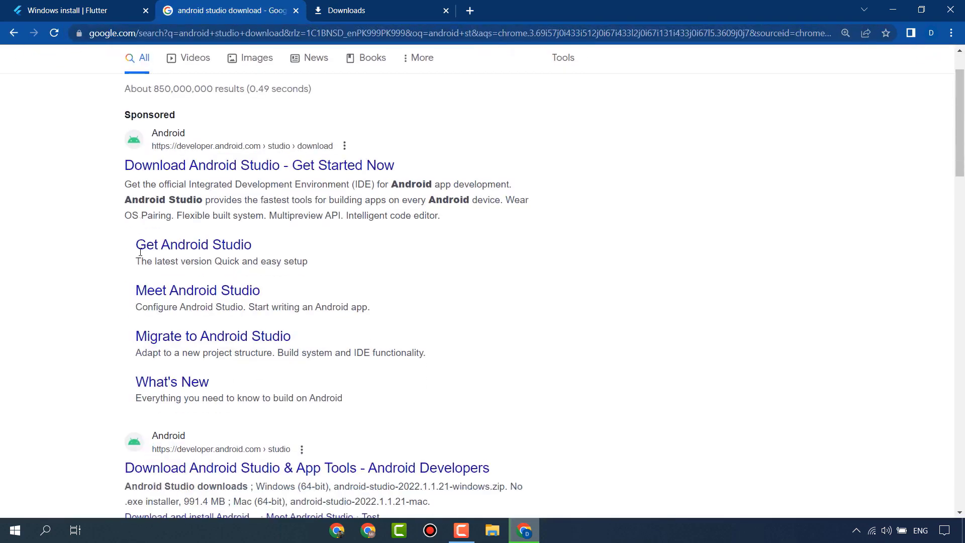
click(206, 175)
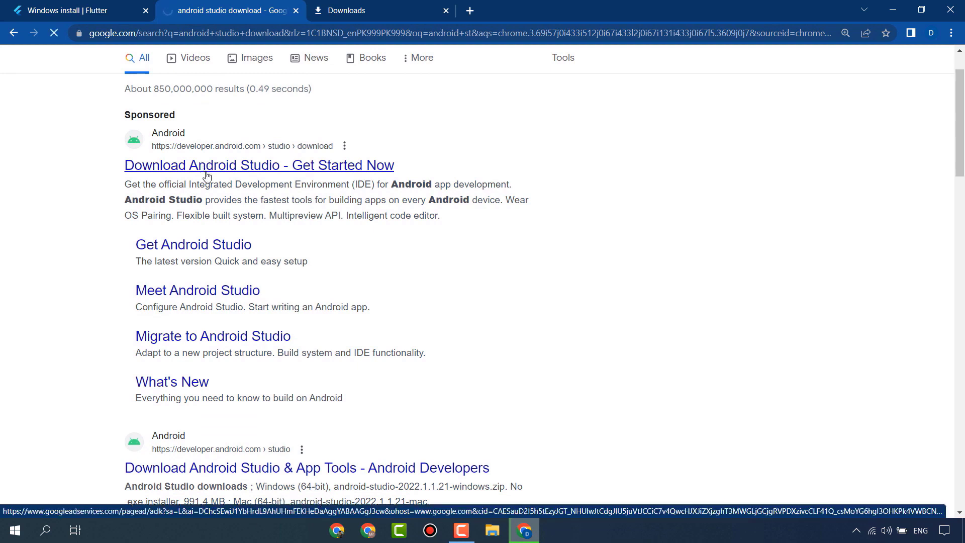
click(355, 7)
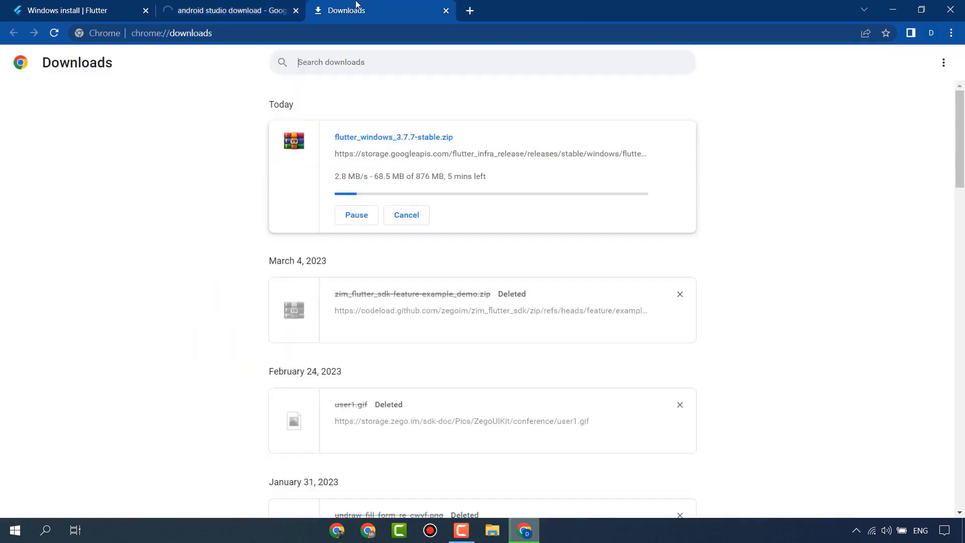
click(250, 5)
click(342, 3)
click(291, 11)
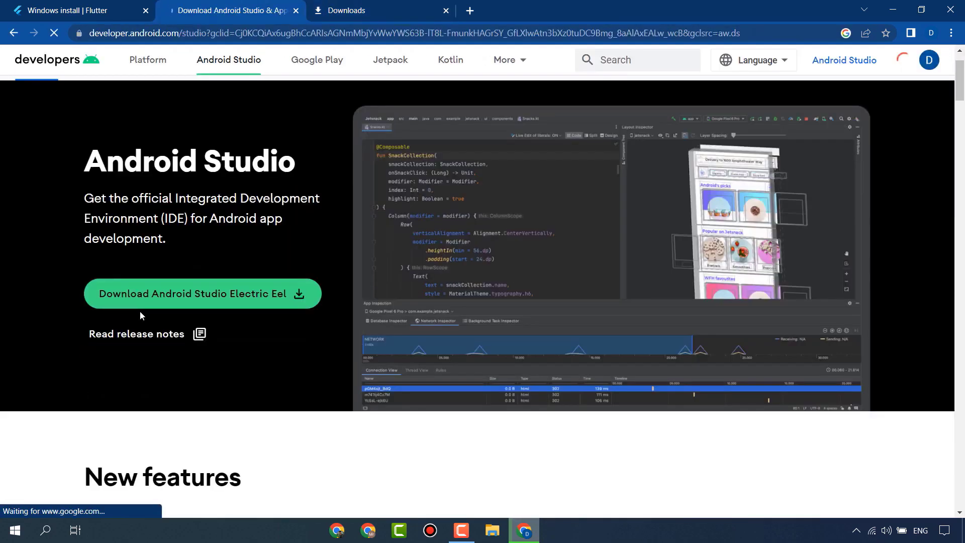
- Agree to the license terms and download Android Studio Electric Eel 2022.1.1 Patch 2 for Windows
click(217, 298)
scroll(253, 344, down, 10)
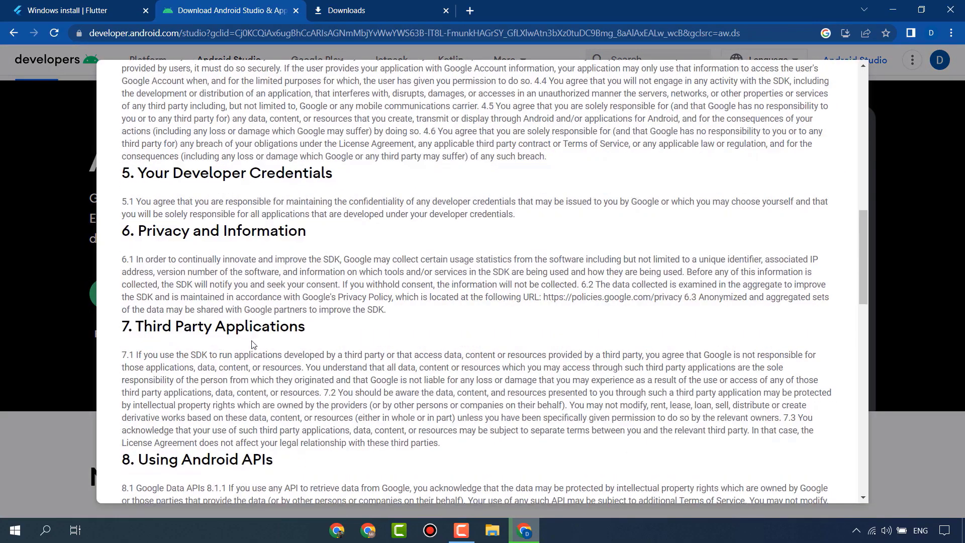
scroll(252, 344, down, 15)
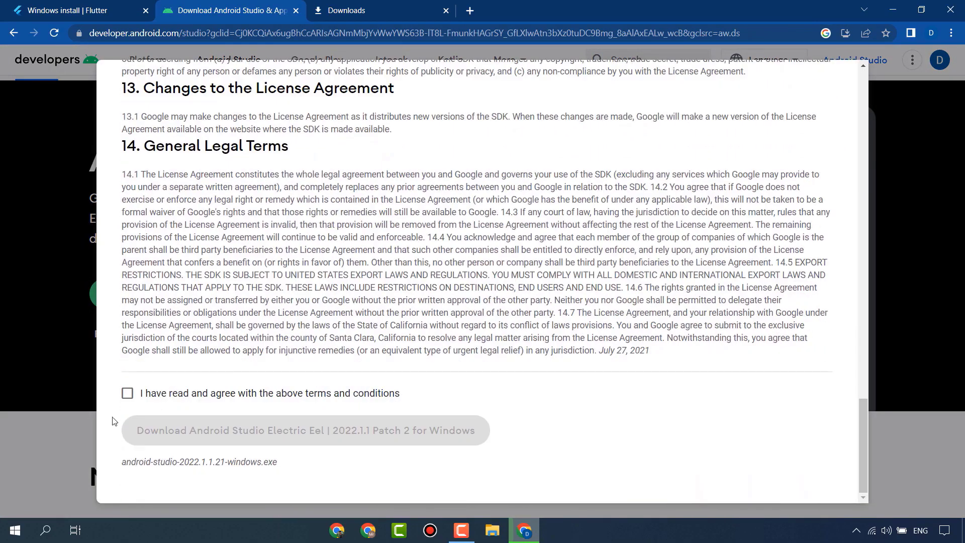
click(127, 393)
click(211, 430)
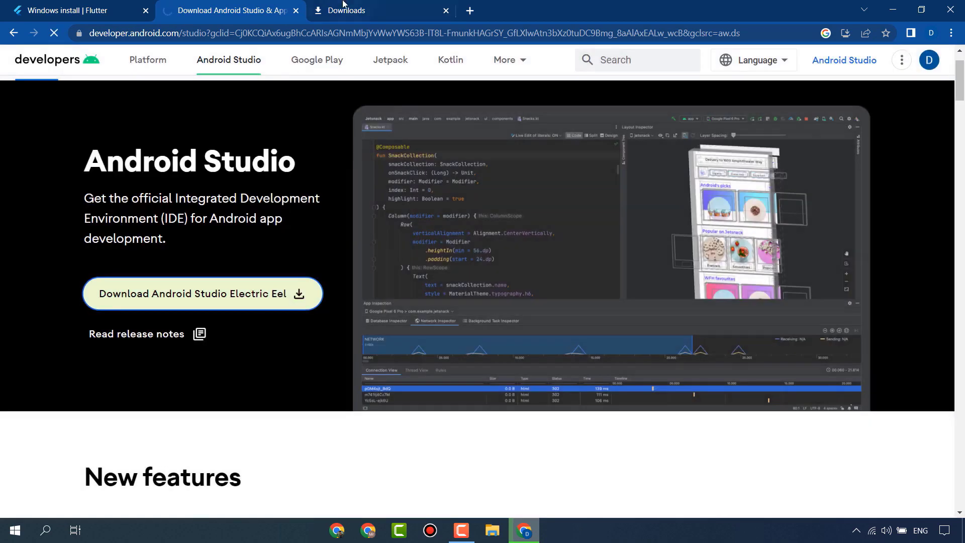
- Check the Android Studio and Flutter downloads on the Downloads page and dismiss the download bar
click(342, 6)
click(203, 4)
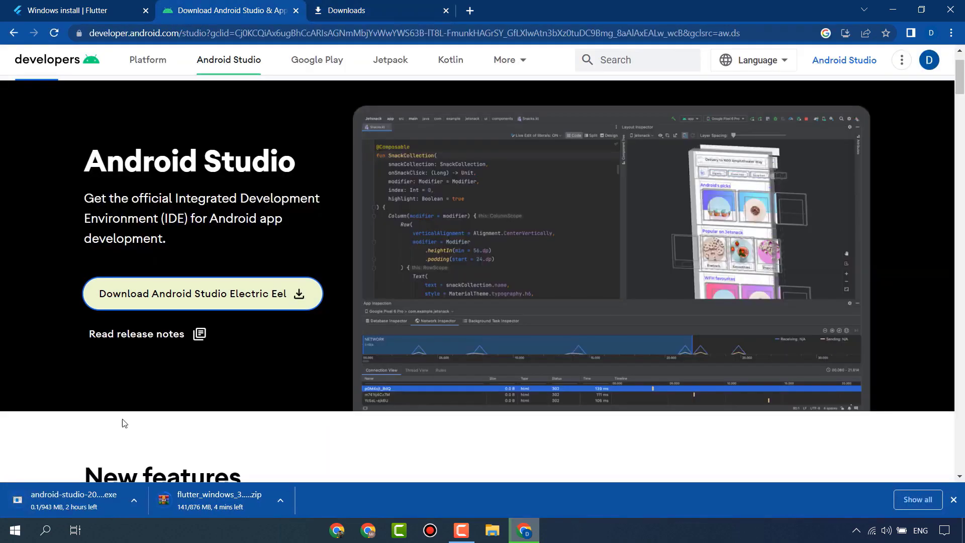
click(406, 5)
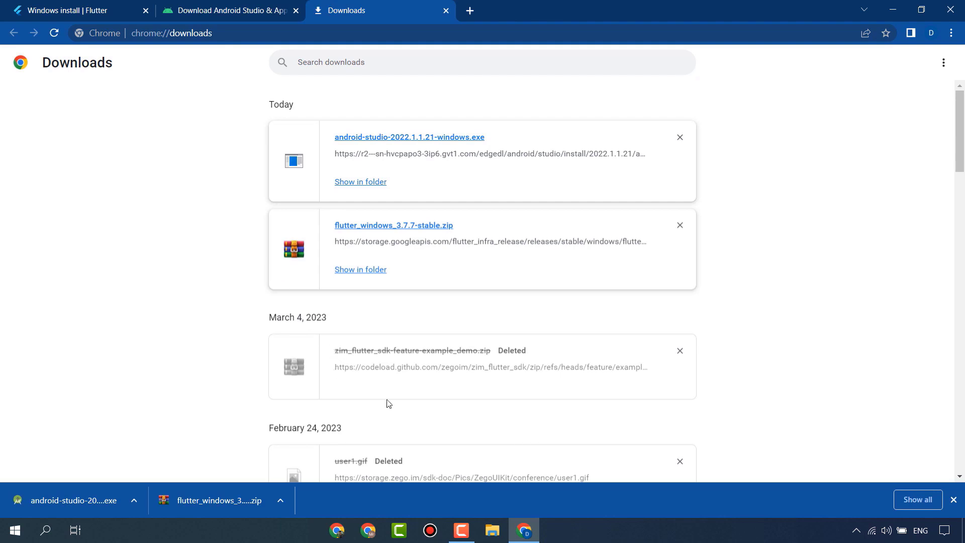
click(954, 499)
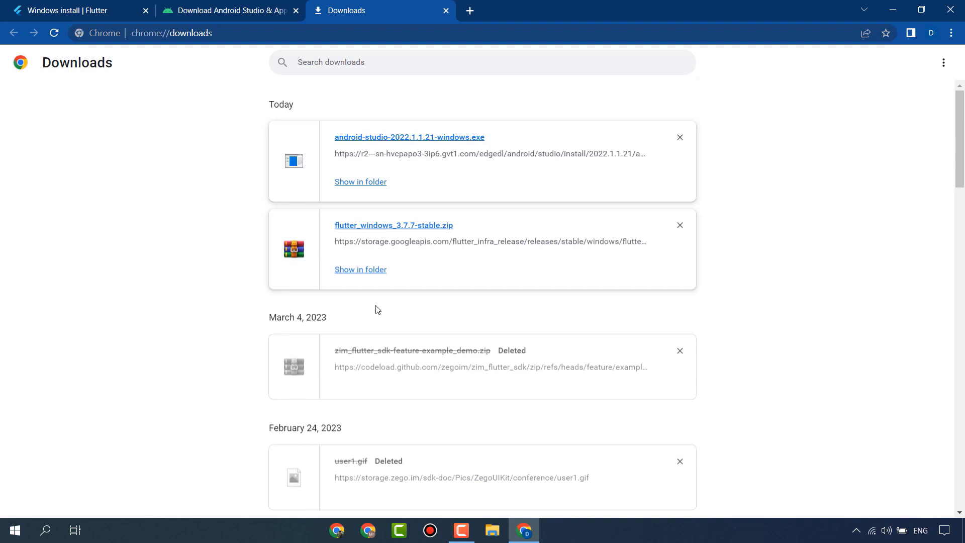
- Show the downloaded Flutter zip in its folder and extract it to a flutter_windows_3.7.7-stable folder
click(379, 271)
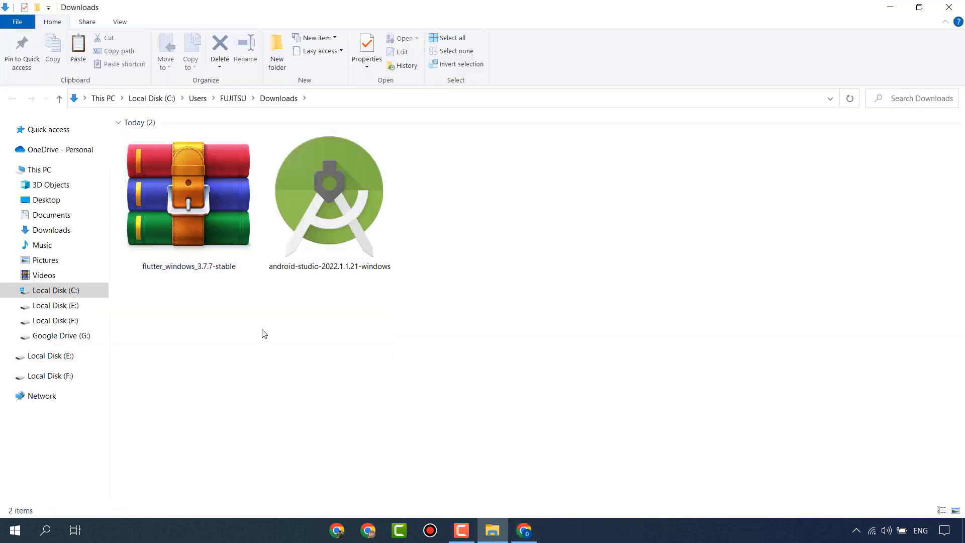
right_click(183, 185)
click(272, 295)
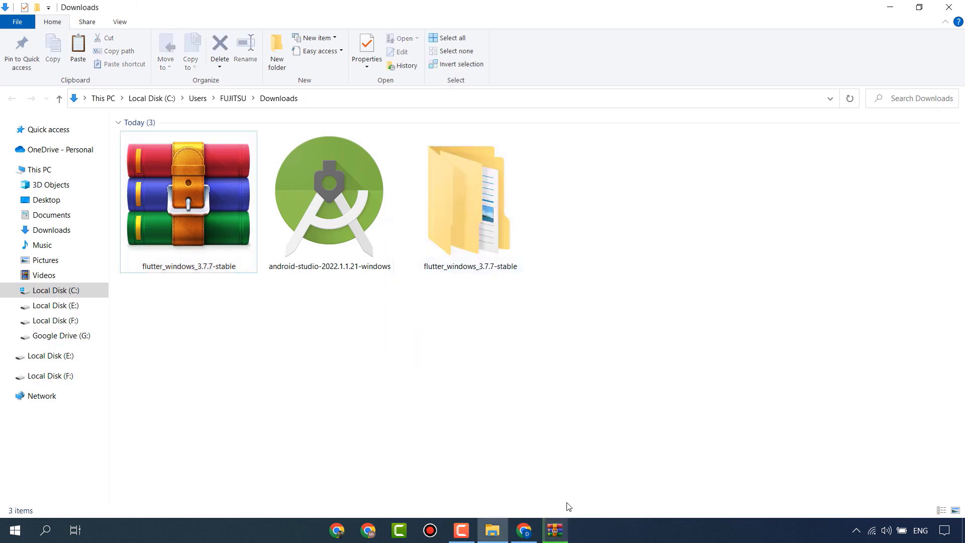
click(555, 530)
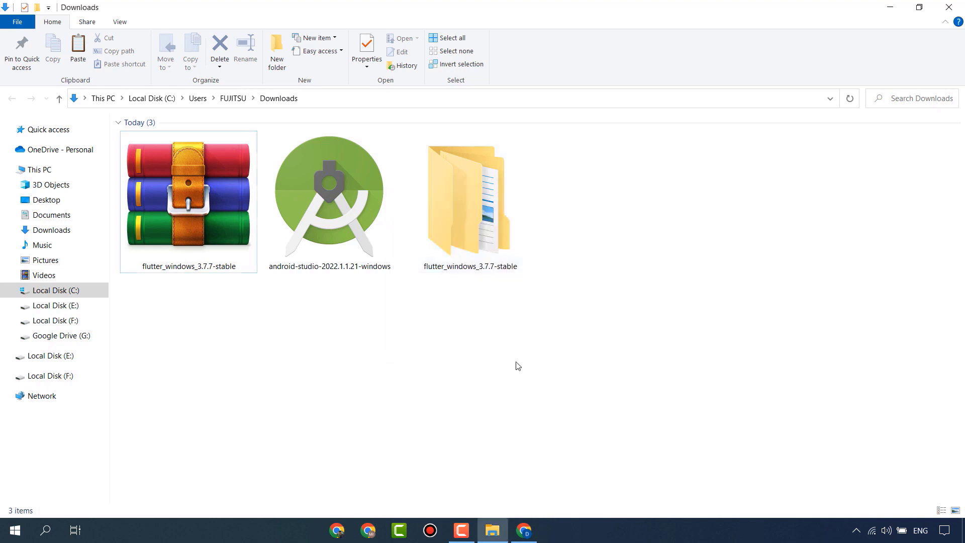
- Transfer the flutter folder from the extracted flutter_windows_3.7.7-stable folder to the root of Local Disk (C:)
double_click(493, 230)
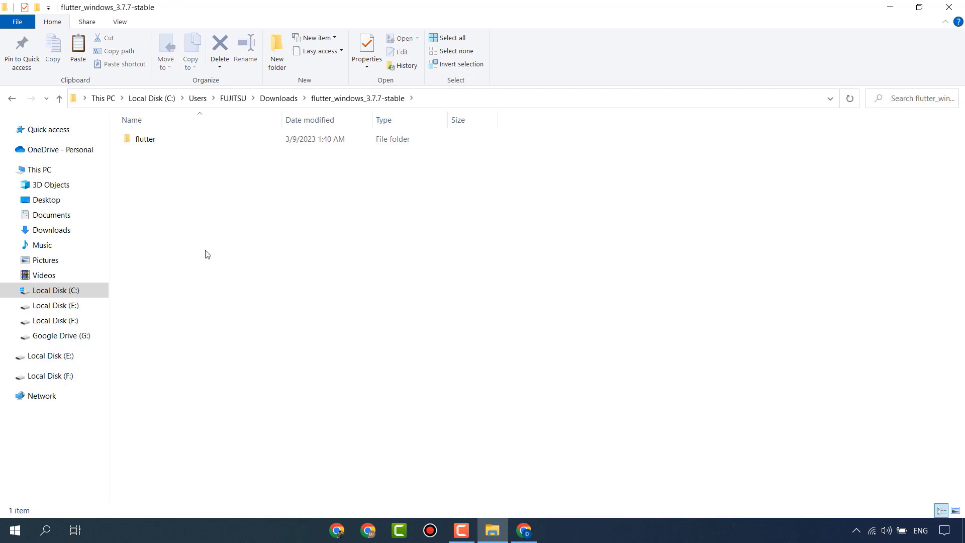
double_click(190, 142)
key(alt+Left)
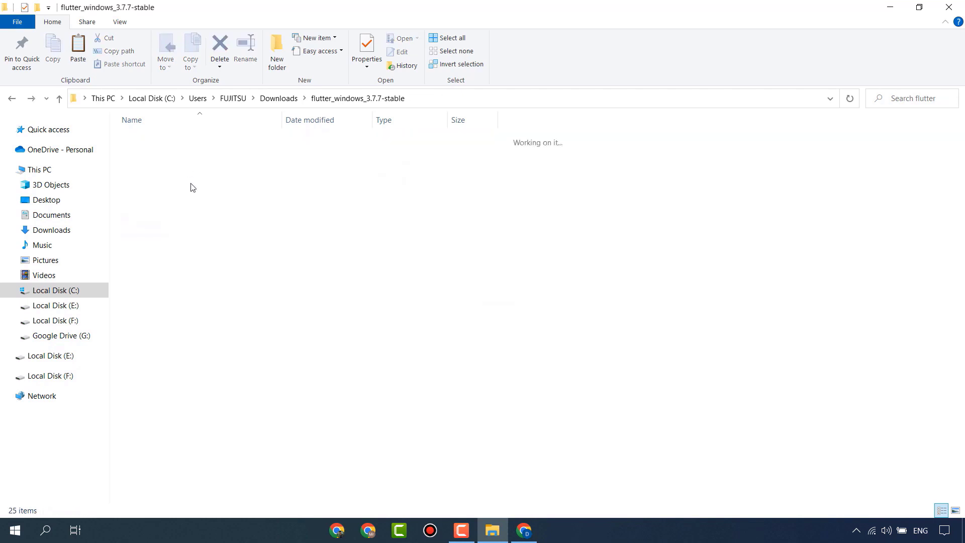
click(145, 142)
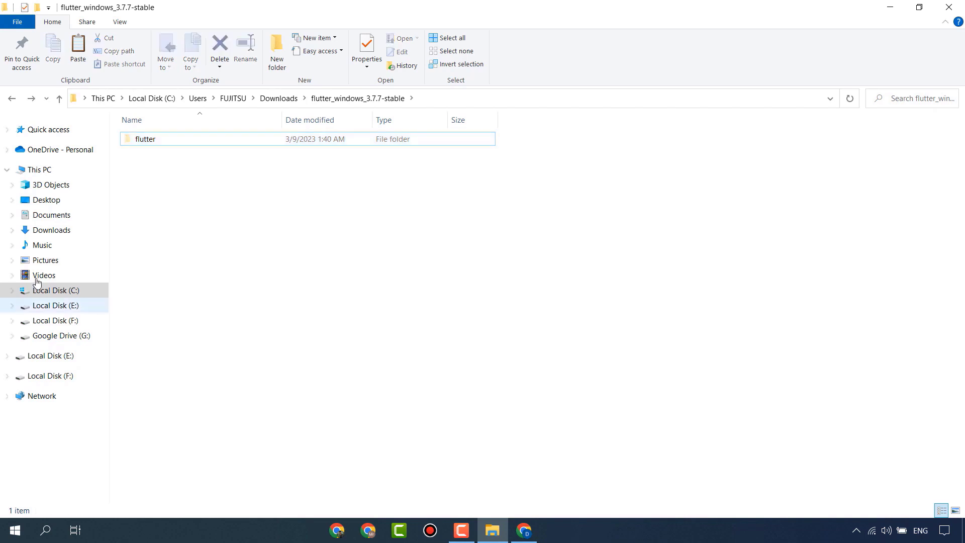
click(60, 170)
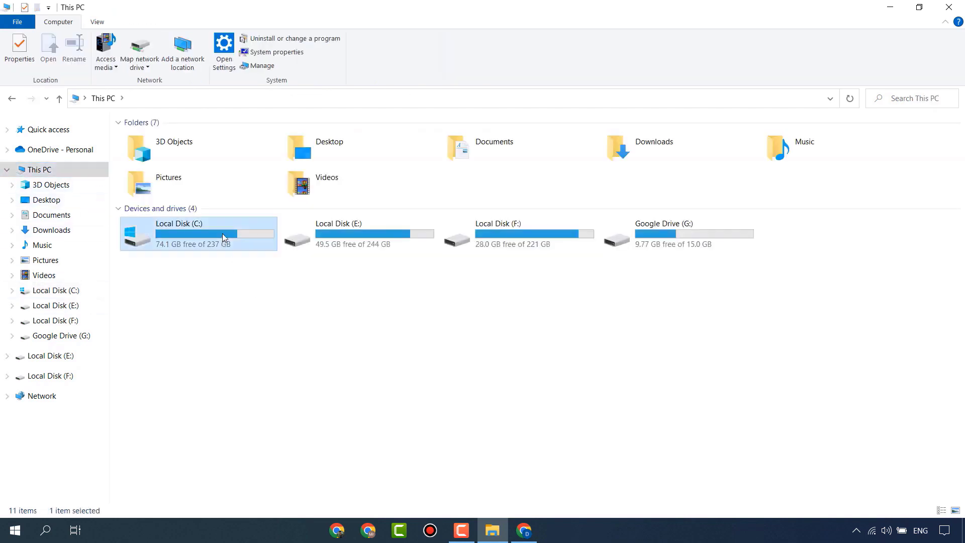
double_click(222, 233)
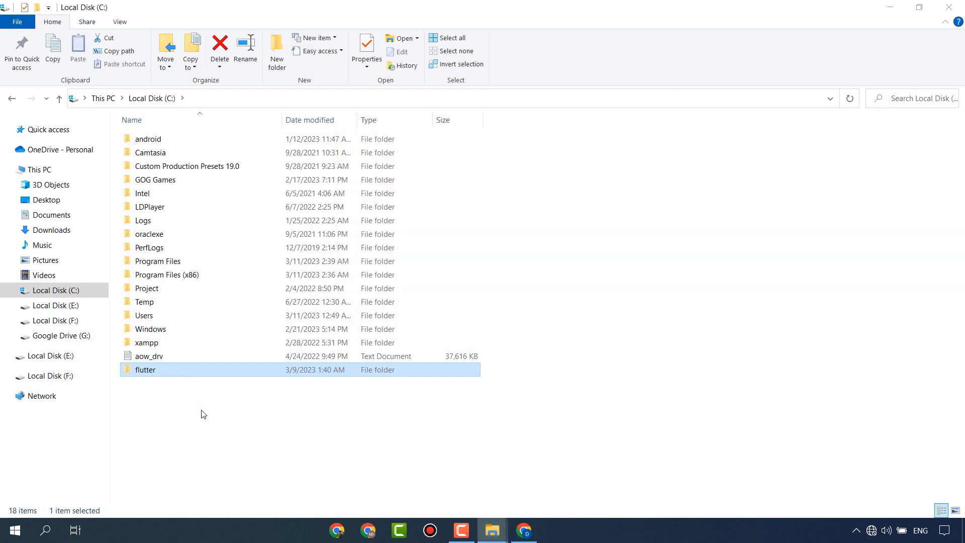
- Open the bin folder inside the flutter folder on drive C and copy its path, C:\flutter\bin
double_click(146, 370)
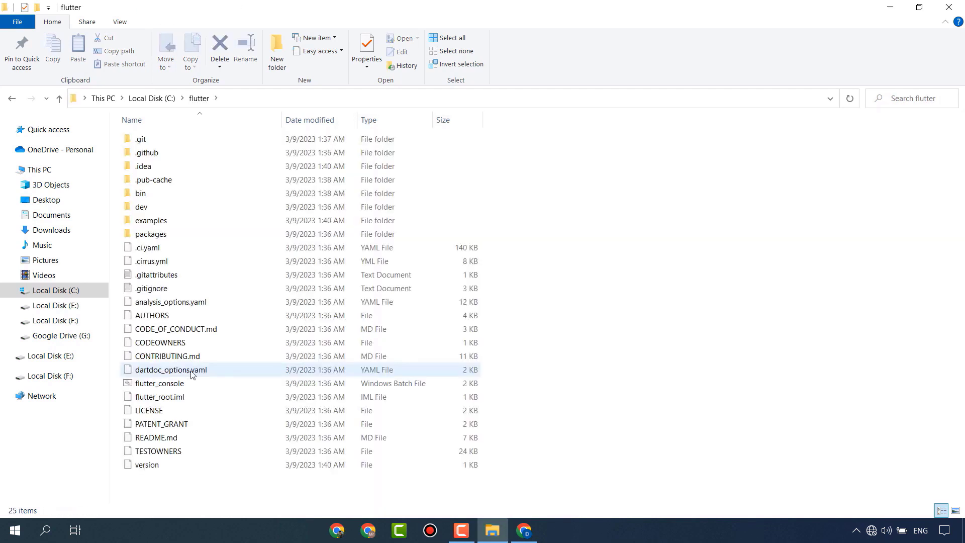
click(157, 197)
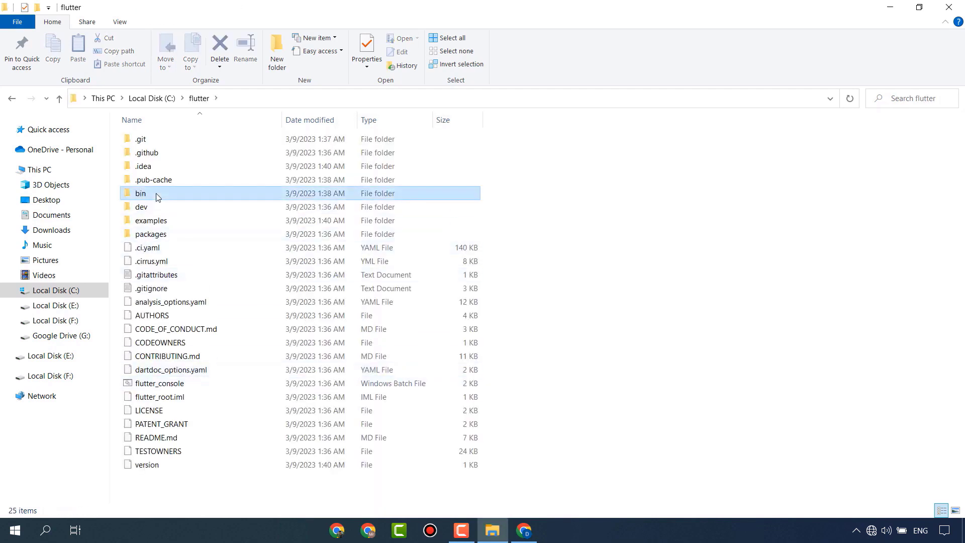
double_click(156, 197)
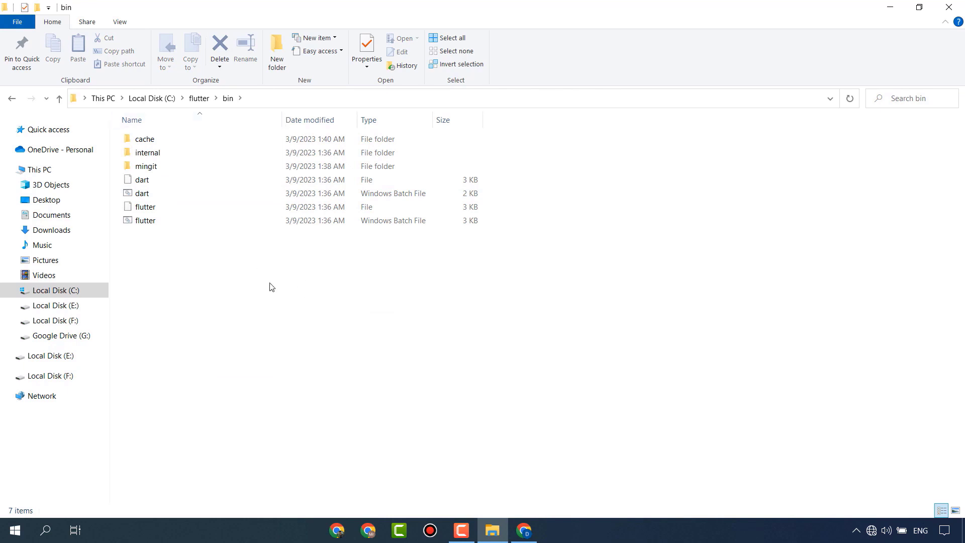
click(342, 92)
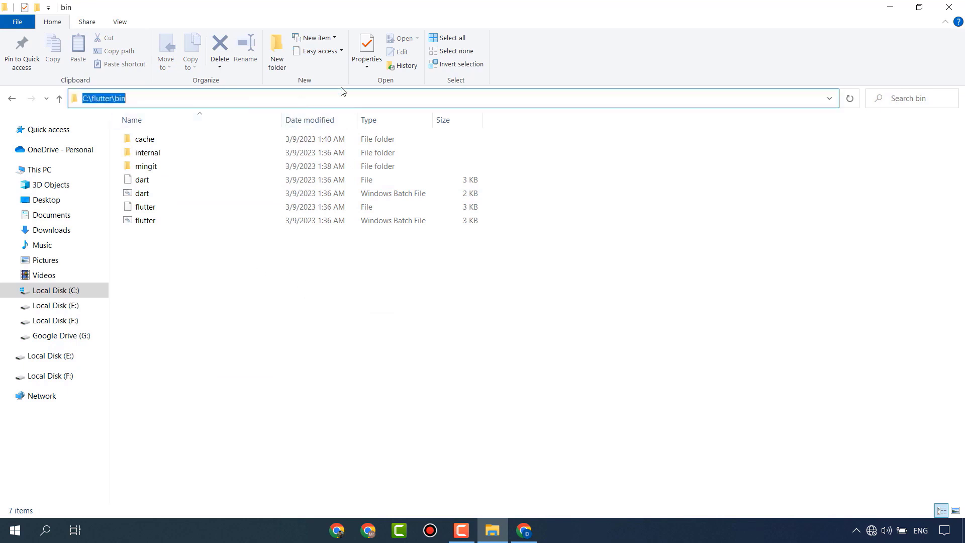
click(346, 96)
triple_click(347, 96)
key(ctrl+c)
click(378, 392)
- Search Windows for "env" and open the Environment Variables dialog from the system properties
click(16, 530)
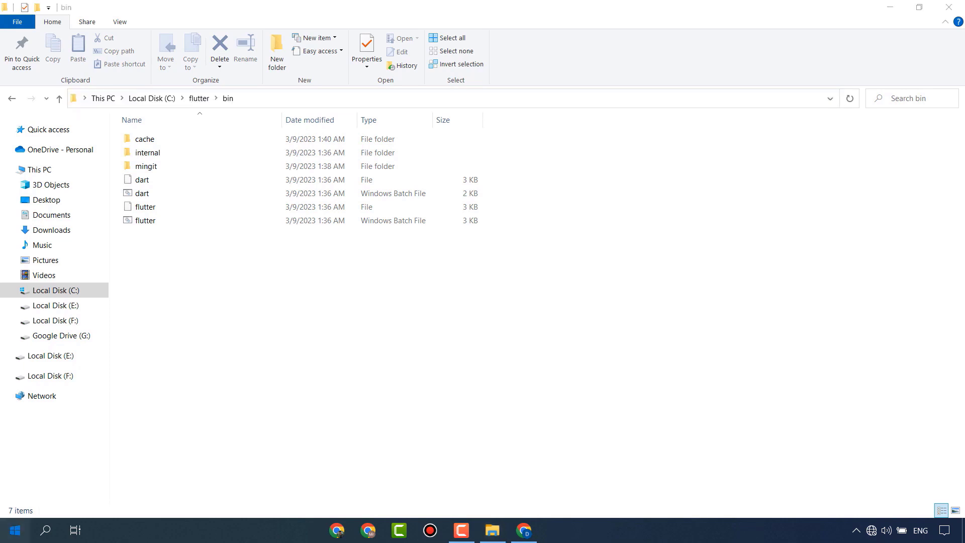
text(env)
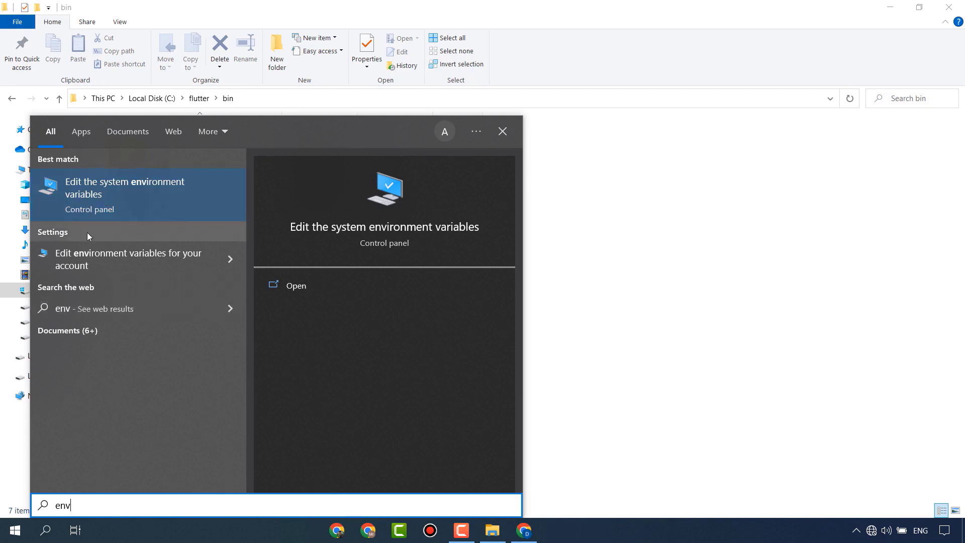
click(125, 190)
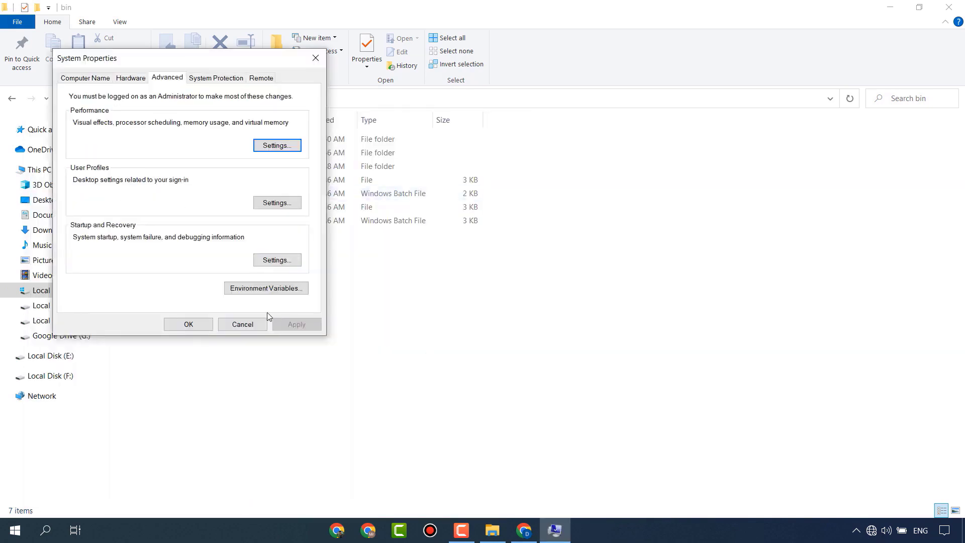
click(248, 289)
- Add C:\flutter\bin as a new entry in the user Path variable and save the environment variables
click(350, 158)
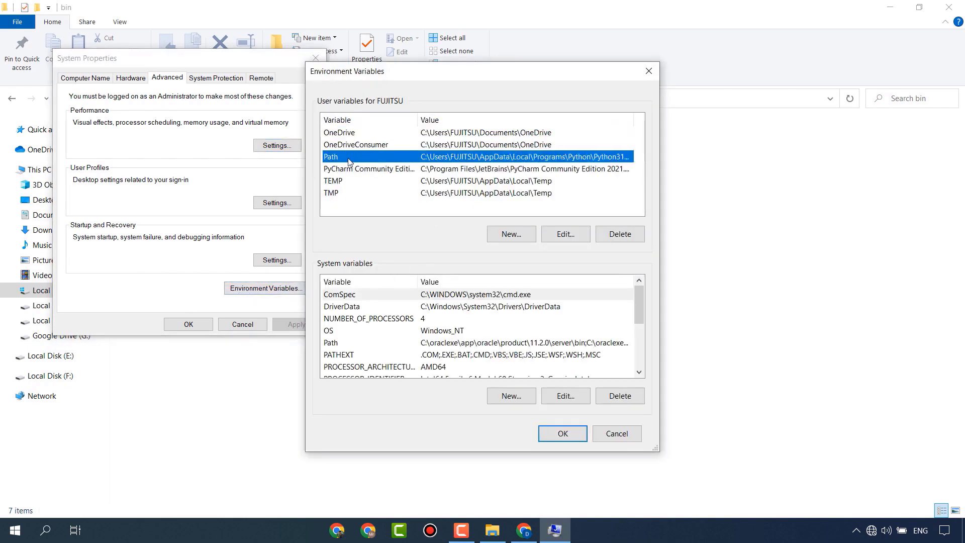
click(566, 234)
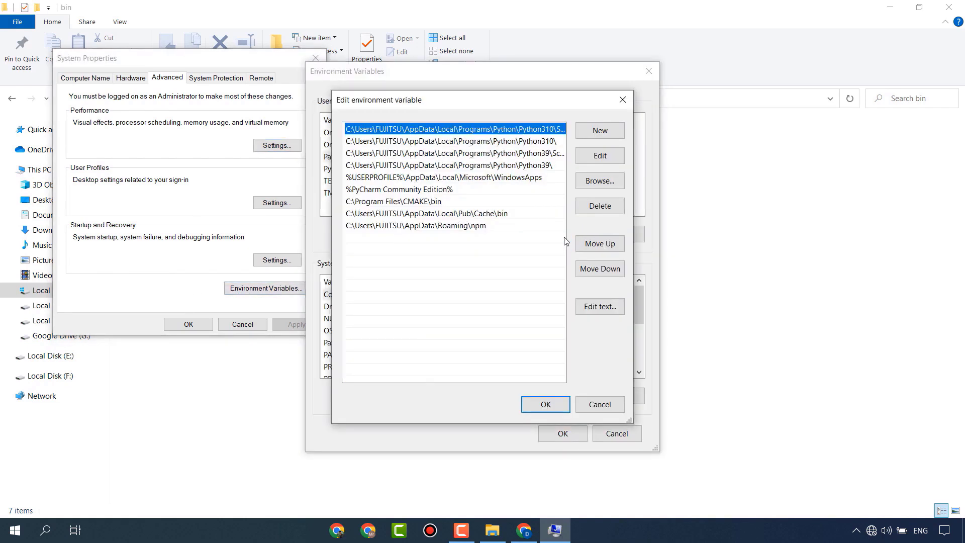
click(604, 131)
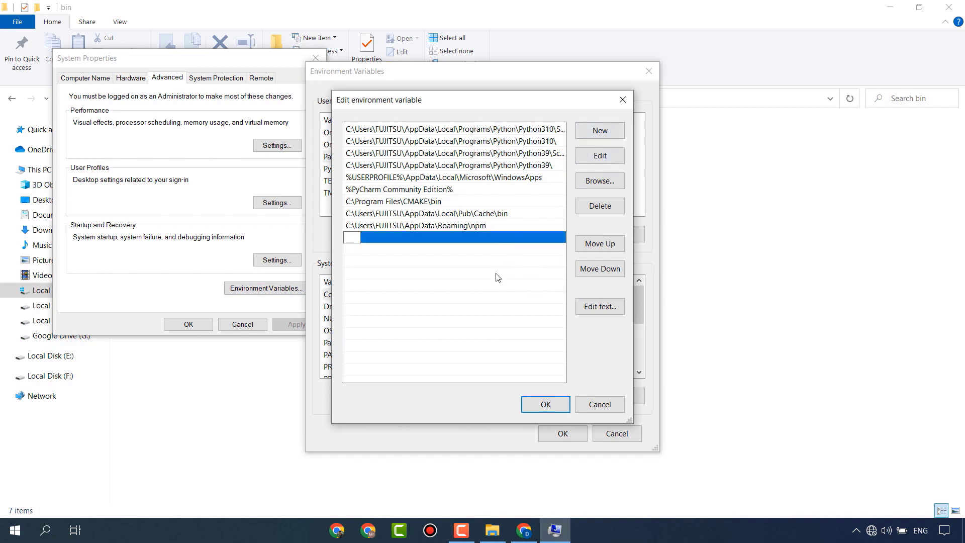
key(ctrl+v)
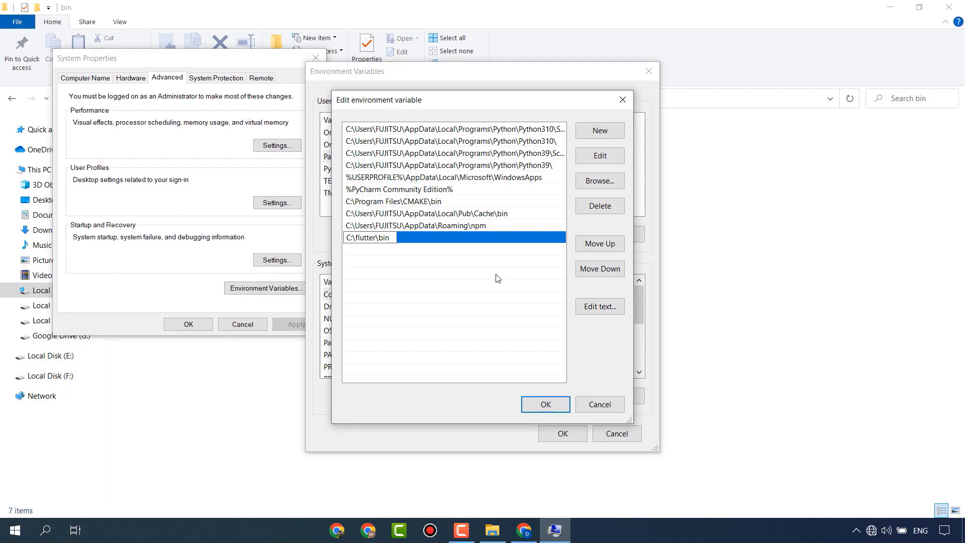
key(Return)
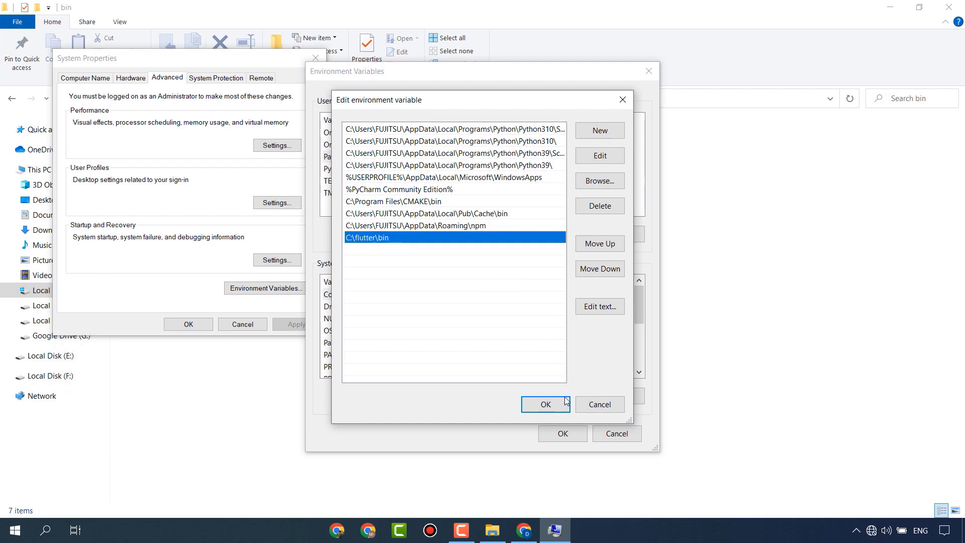
click(546, 404)
click(563, 434)
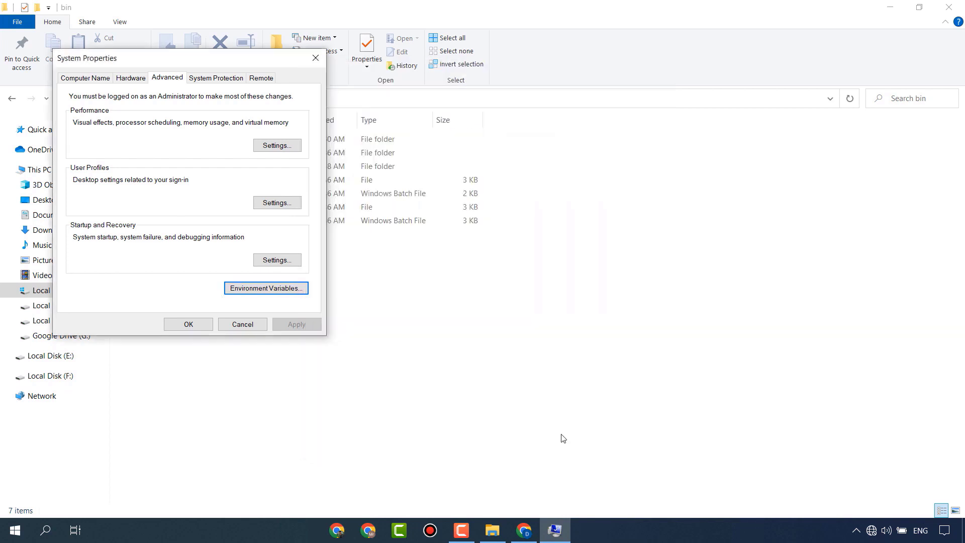
- Close the System Properties dialog with its settings accepted and return to the root of Local Disk (C:)
click(189, 326)
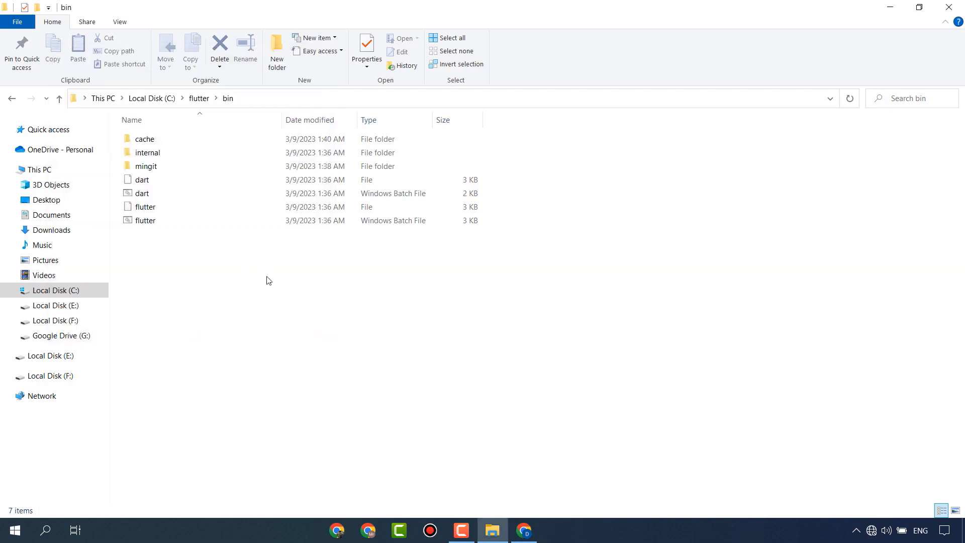
key(BackSpace)
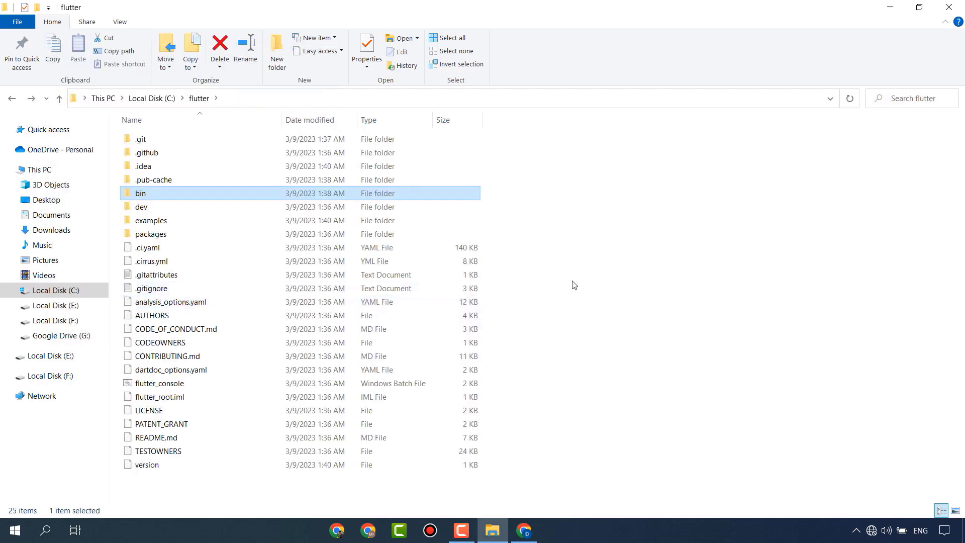
key(BackSpace)
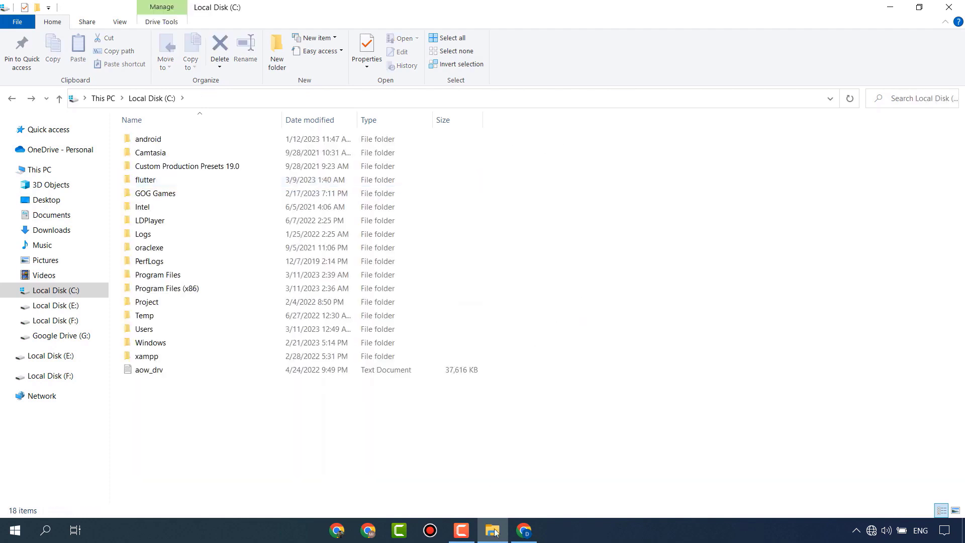
- Switch to Chrome, search for "java jdk download" in a new tab and open Oracle's Java Downloads page
click(525, 531)
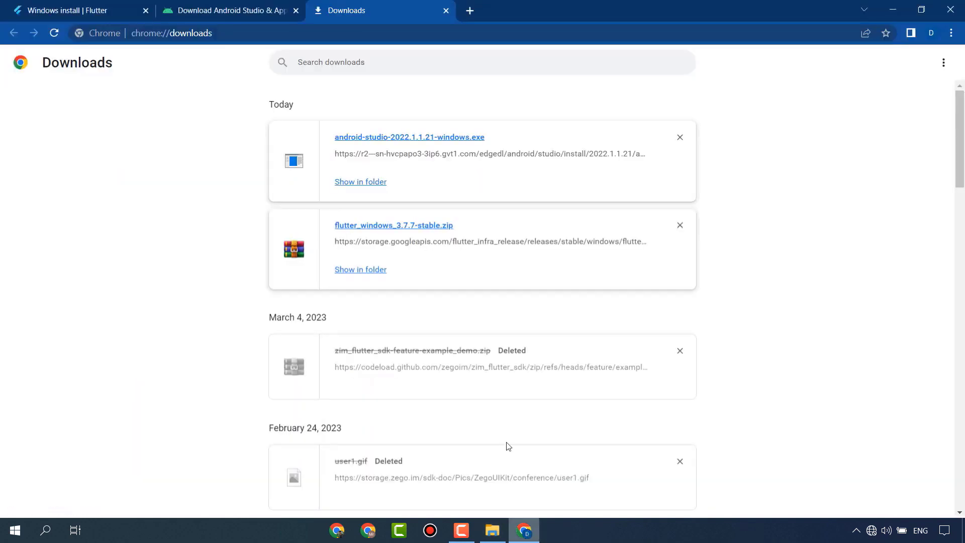
click(469, 11)
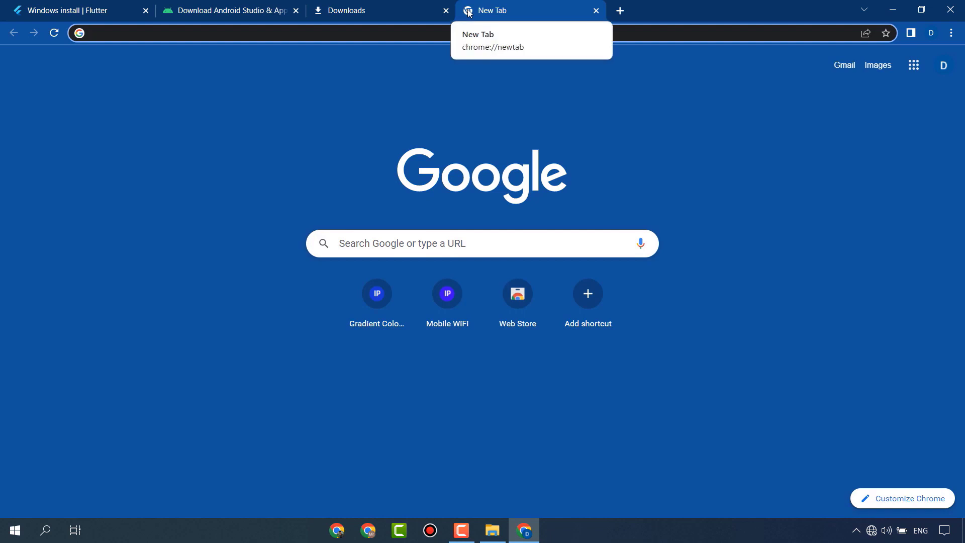
text(jiki)
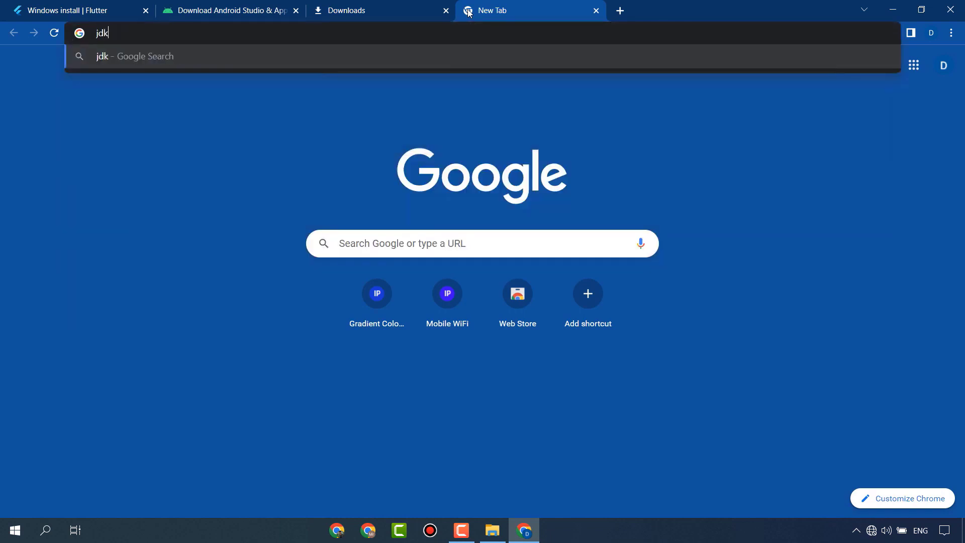
key(BackSpace)
key(BackSpace)
key(BackSpace)
text(a)
key(Return)
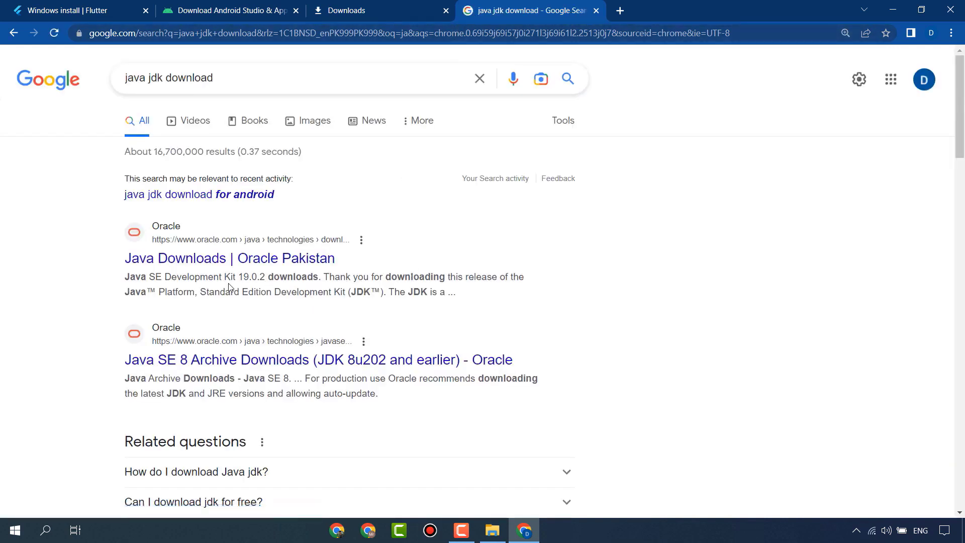
click(239, 264)
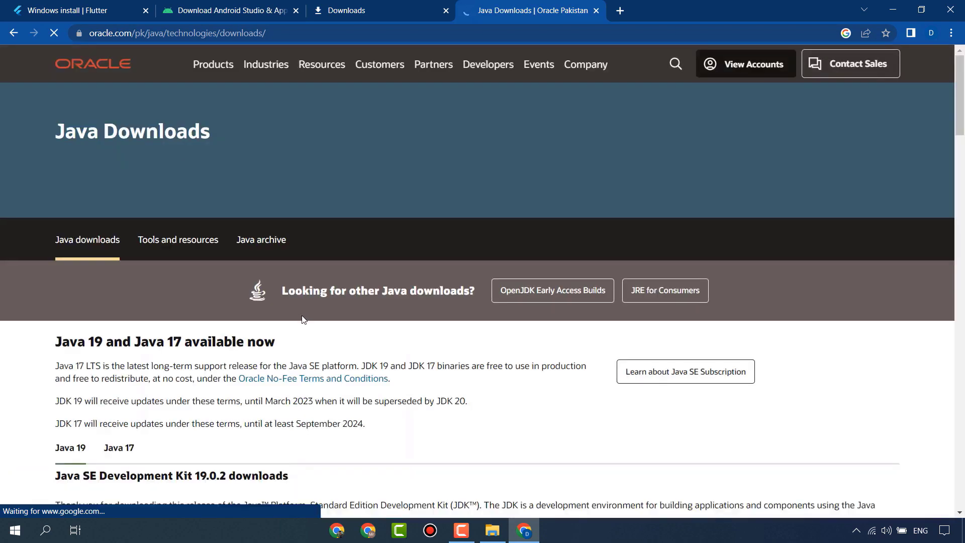
- Download the Windows x64 Installer of JDK 19, jdk-19_windows-x64_bin.exe, and show it in the browser's download list
scroll(301, 314, down, 3)
scroll(306, 324, down, 3)
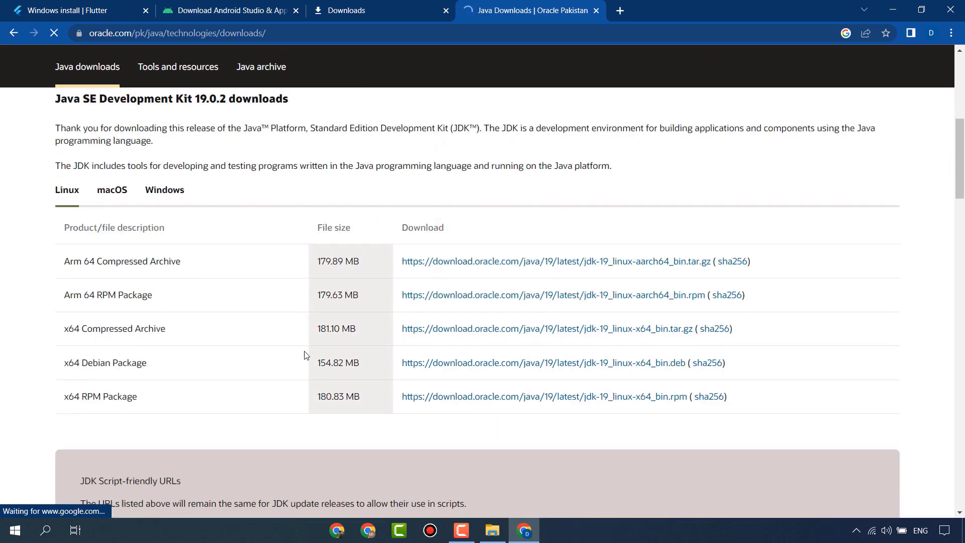
scroll(308, 352, down, 1)
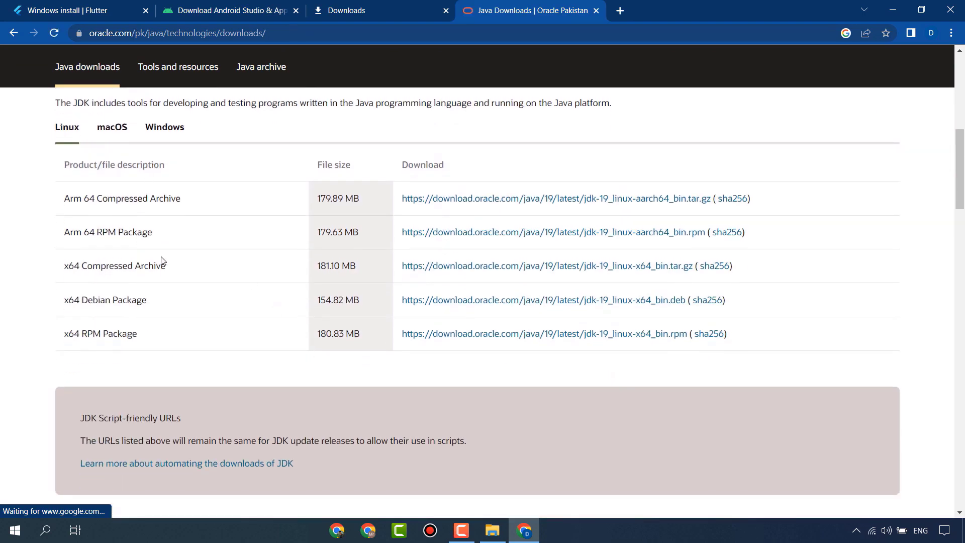
scroll(280, 237, up, 3)
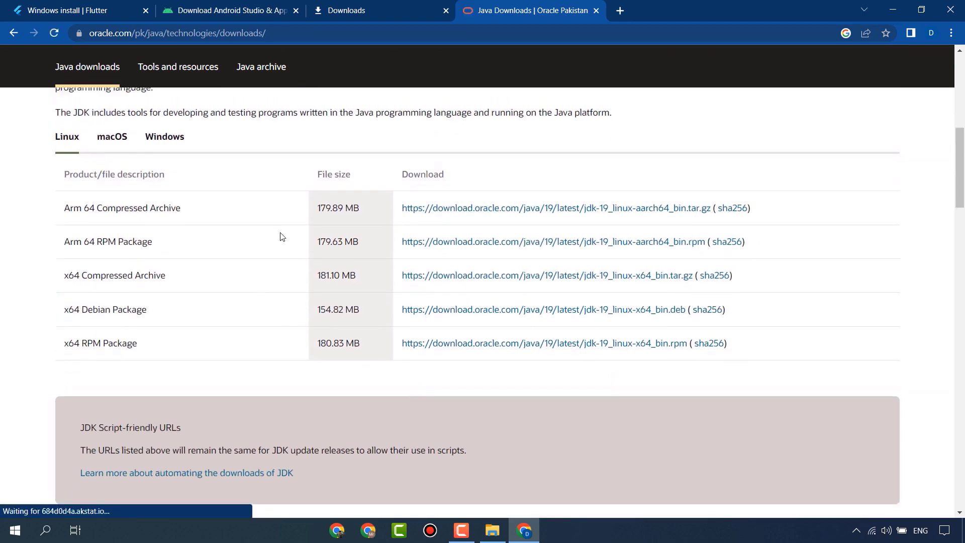
scroll(172, 235, down, 2)
scroll(172, 235, up, 1)
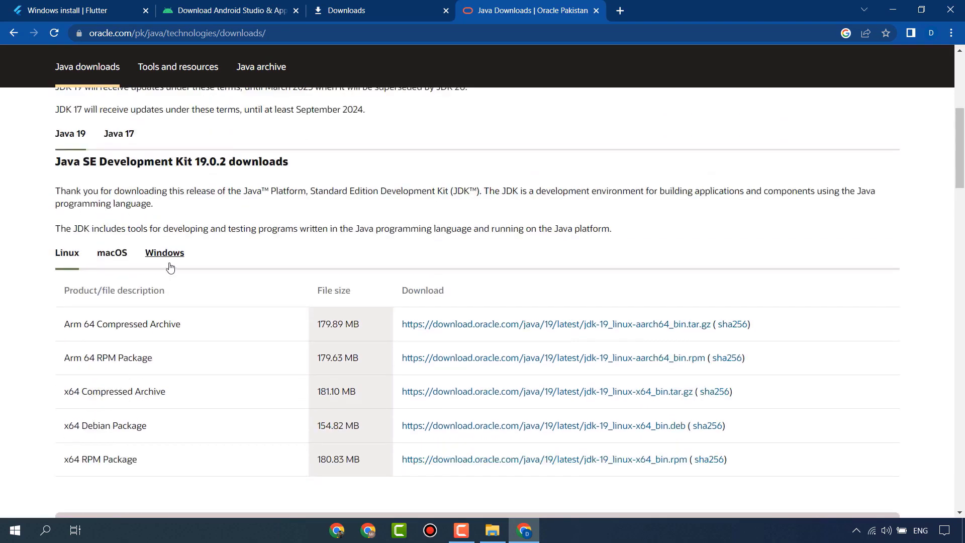
scroll(168, 312, down, 2)
scroll(171, 181, up, 1)
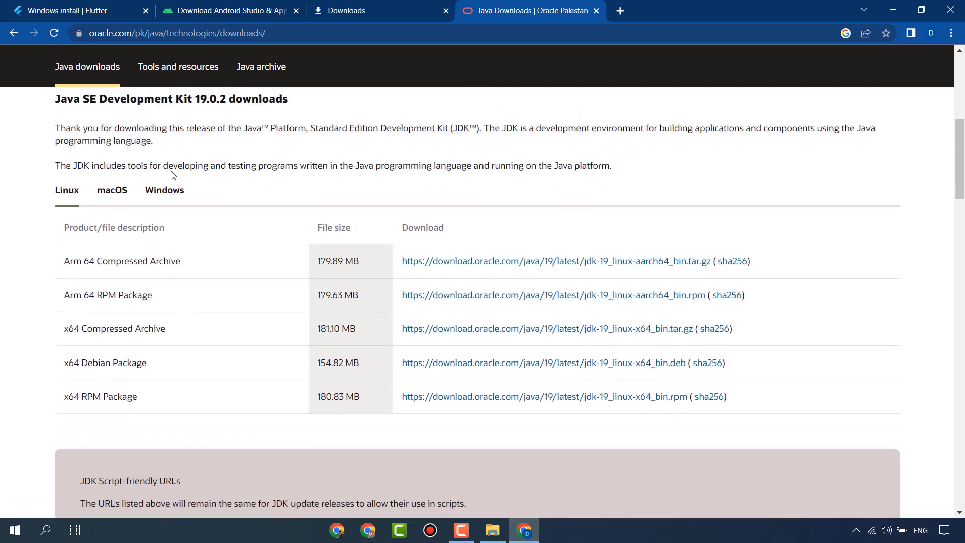
click(170, 190)
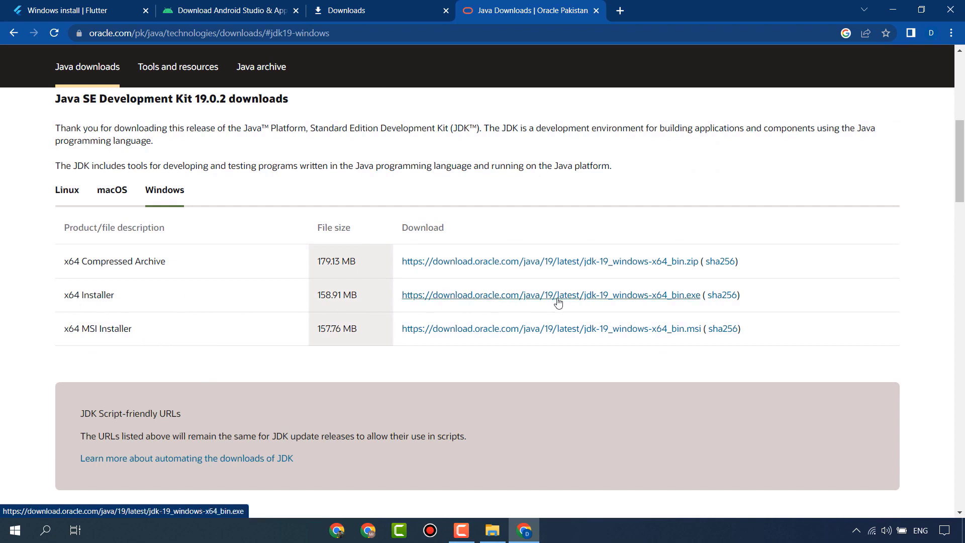
click(628, 296)
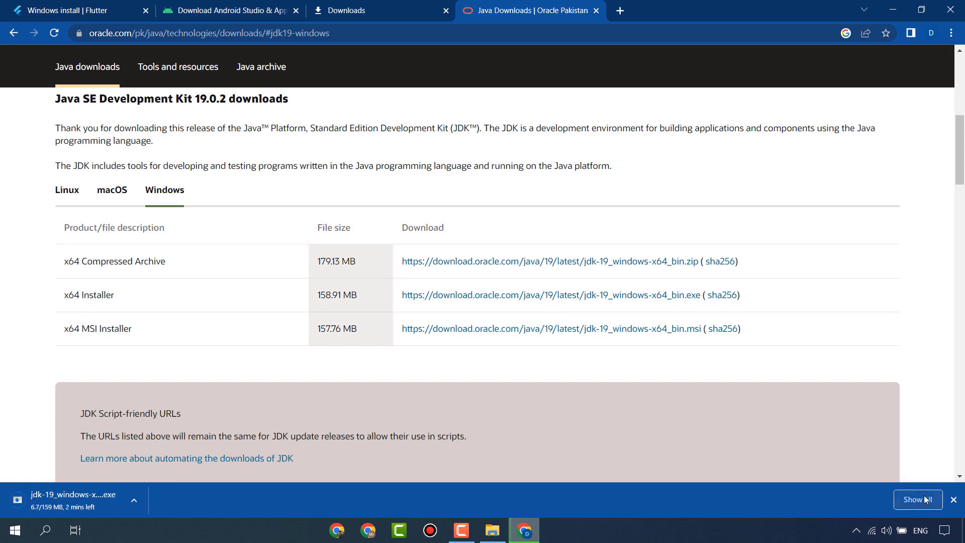
click(927, 499)
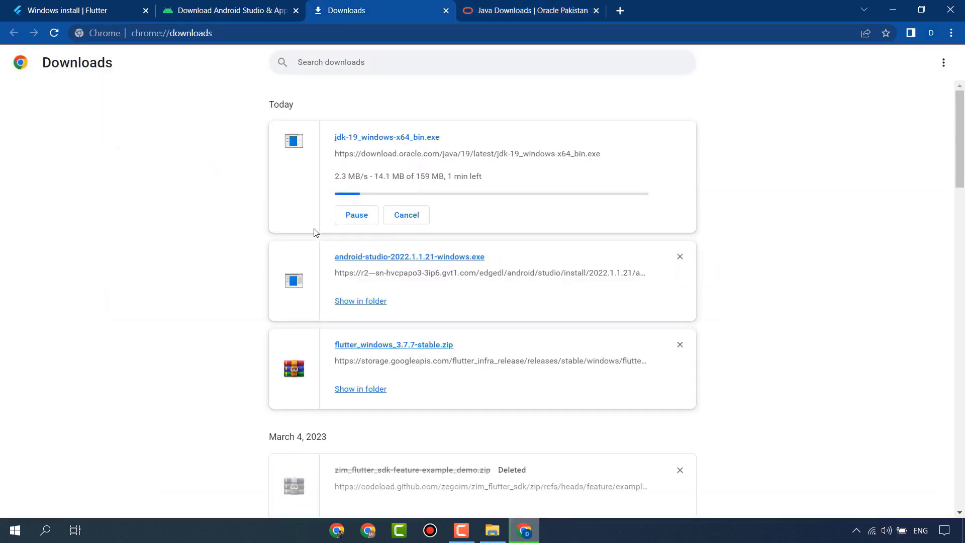
- Switch to File Explorer and run the android-studio-2022.1.1.21-windows installer from the Downloads folder, accepting the security warning
click(494, 533)
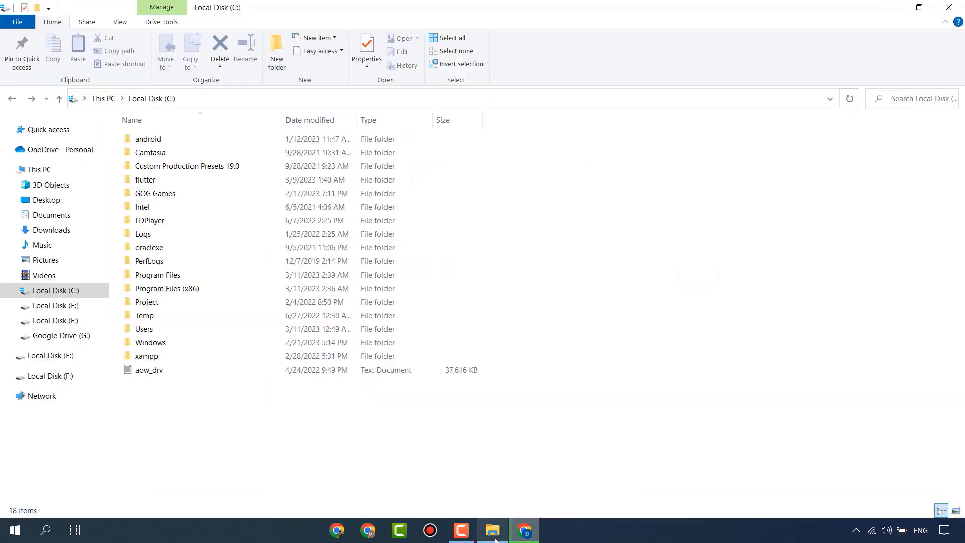
click(52, 229)
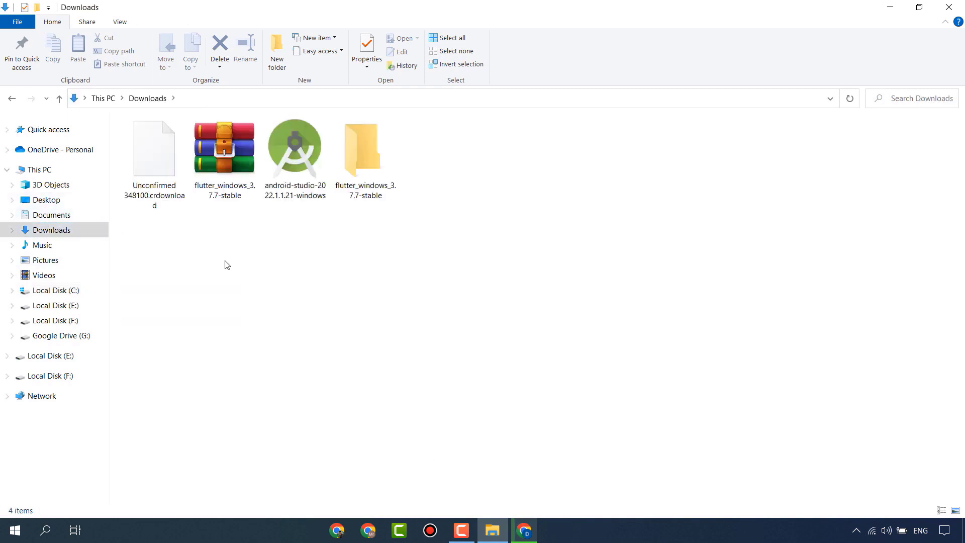
double_click(282, 191)
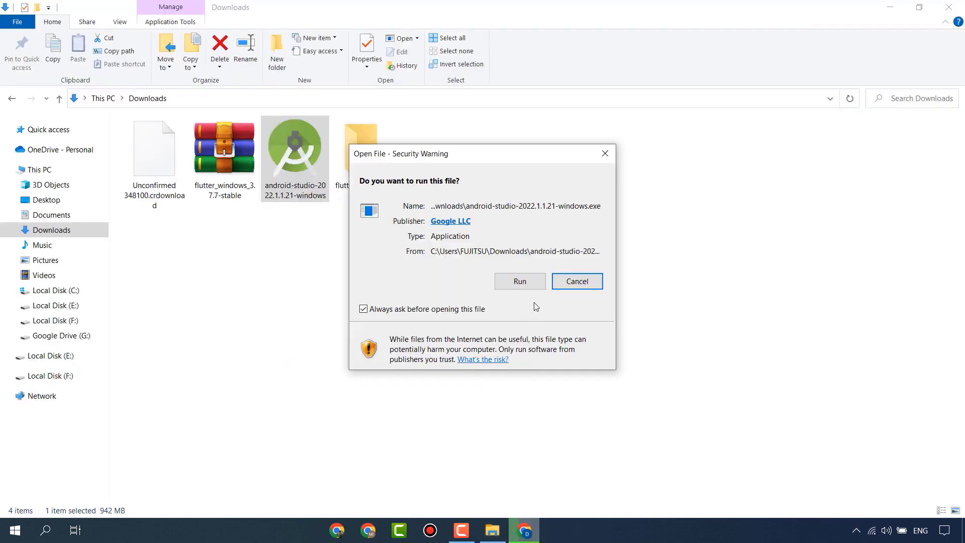
click(533, 282)
- Check the JDK download in Chrome and bring up the pending permission request for the Android Studio installer
click(524, 531)
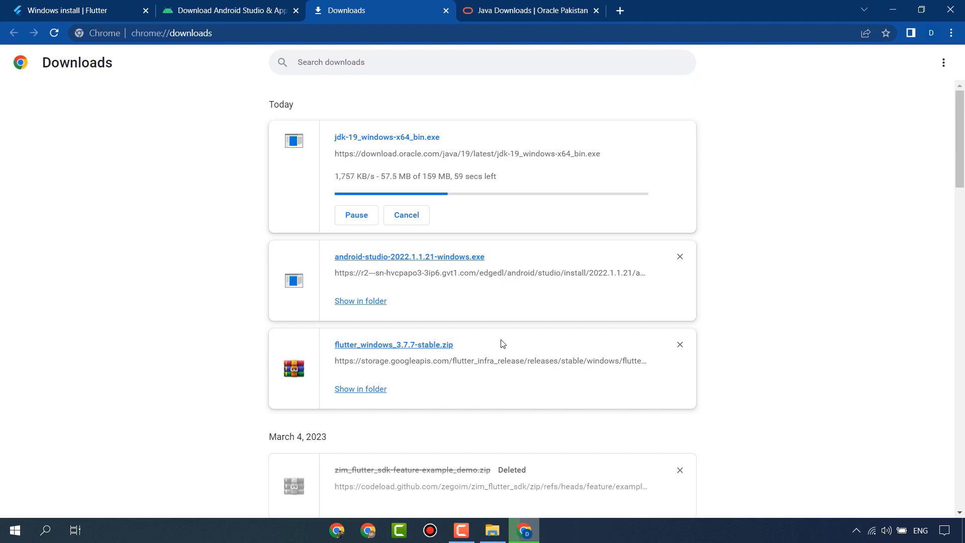
click(519, 538)
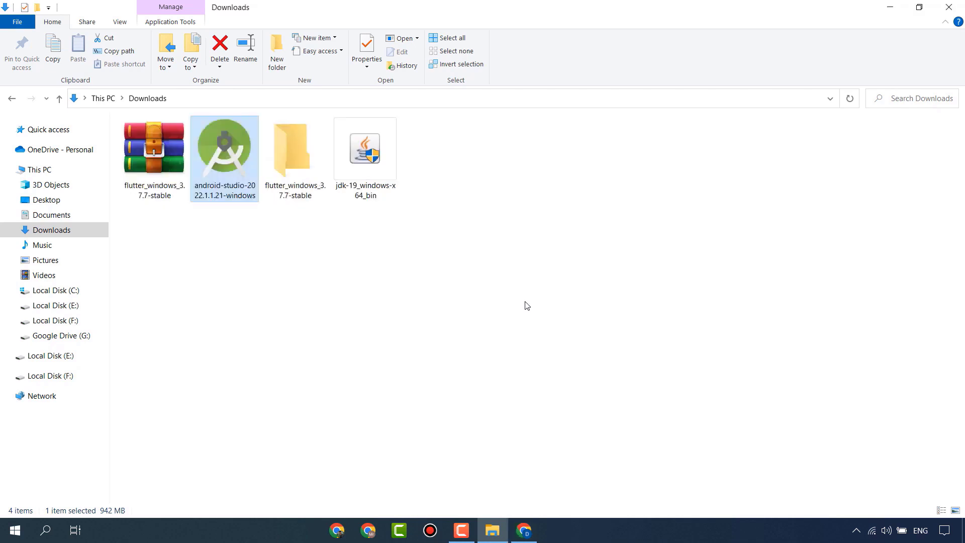
click(524, 530)
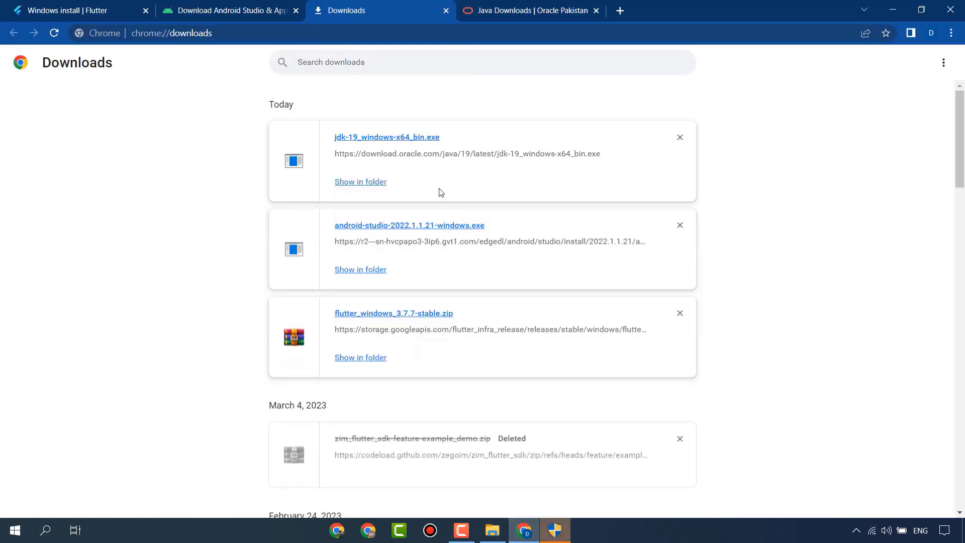
click(525, 532)
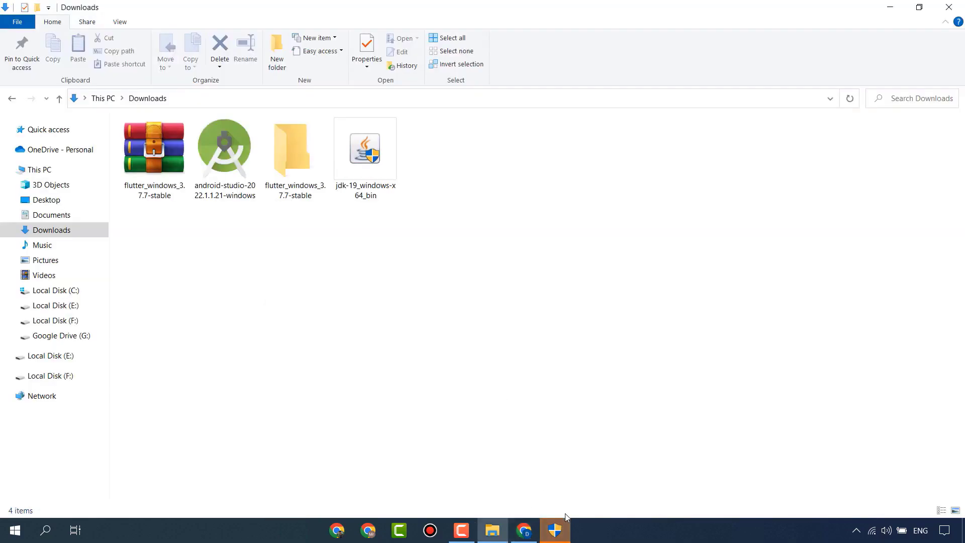
click(557, 528)
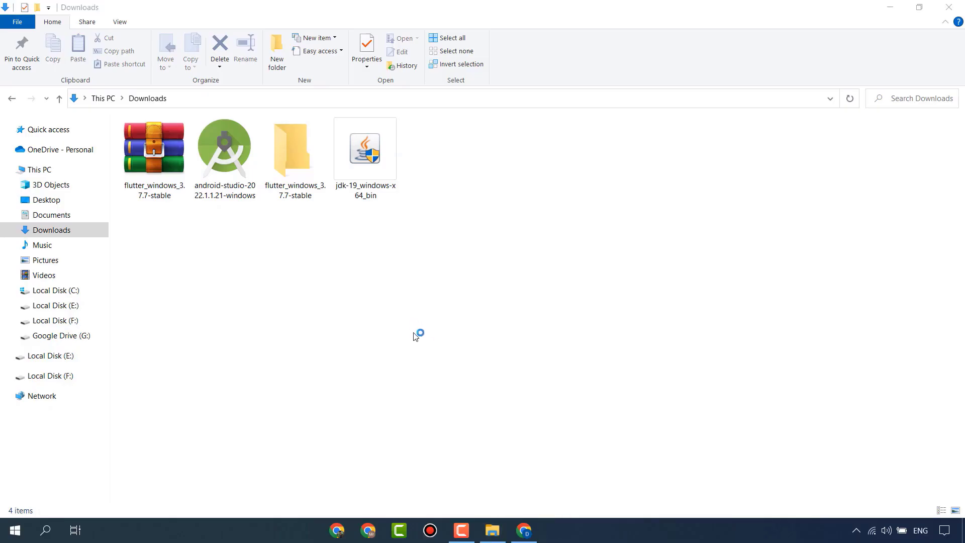
- Run jdk-19_windows-x64_bin from the Downloads folder and install Java SE Development Kit 19.0.2 with the default options
drag(429, 146, 563, 193)
click(373, 271)
double_click(374, 199)
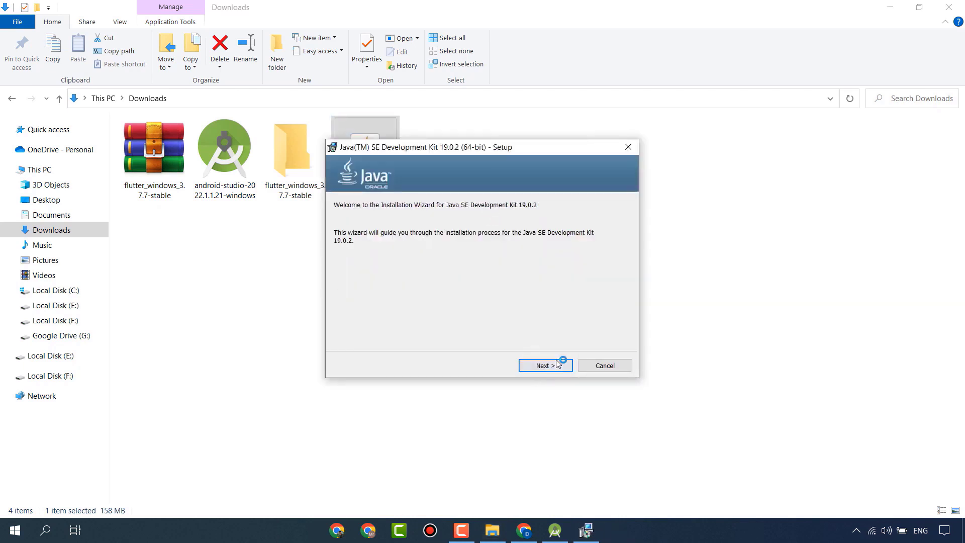
click(558, 365)
click(558, 364)
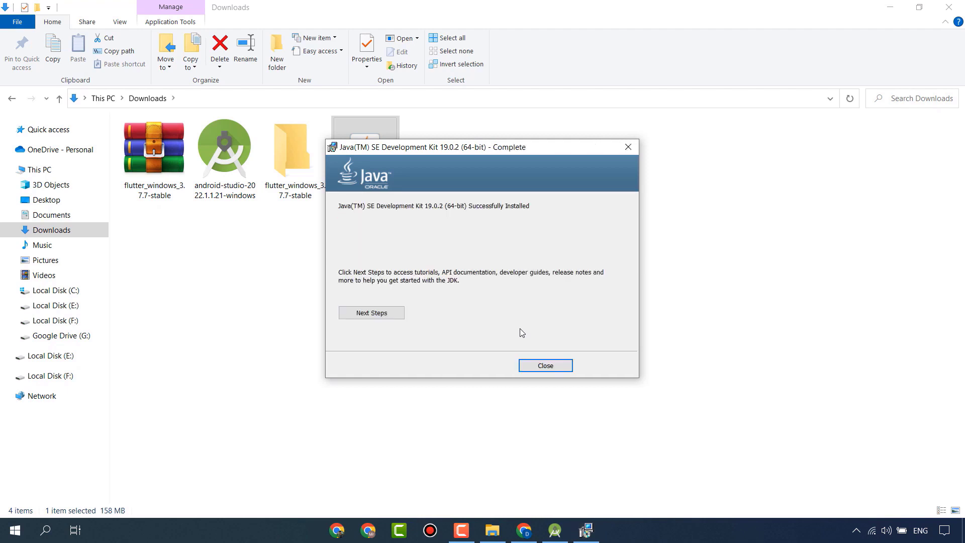
click(549, 365)
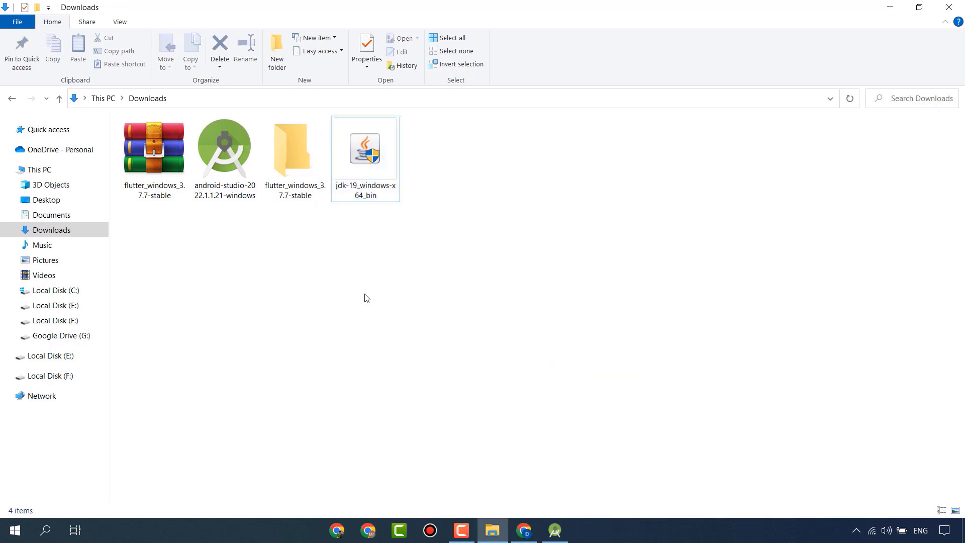
- Open Local Disk (C:) in File Explorer
click(82, 296)
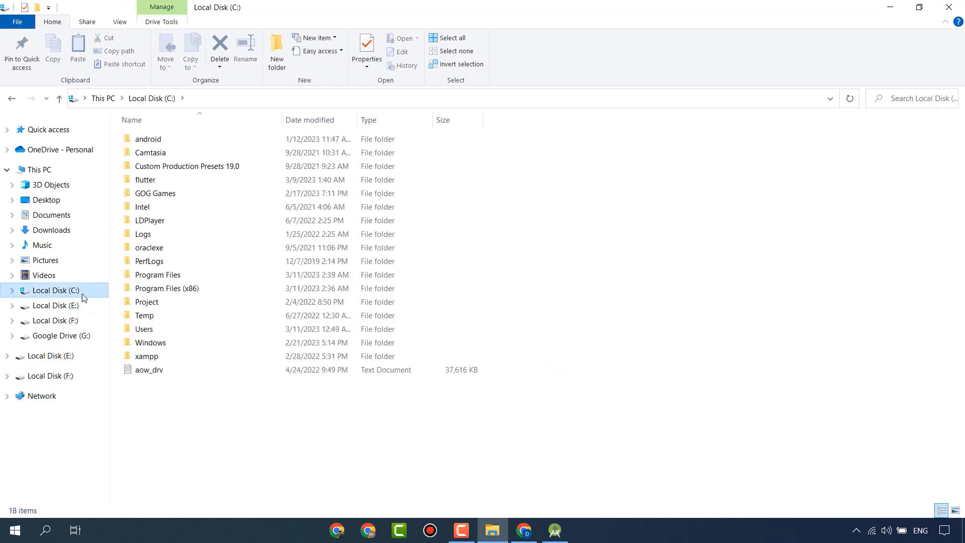
click(192, 410)
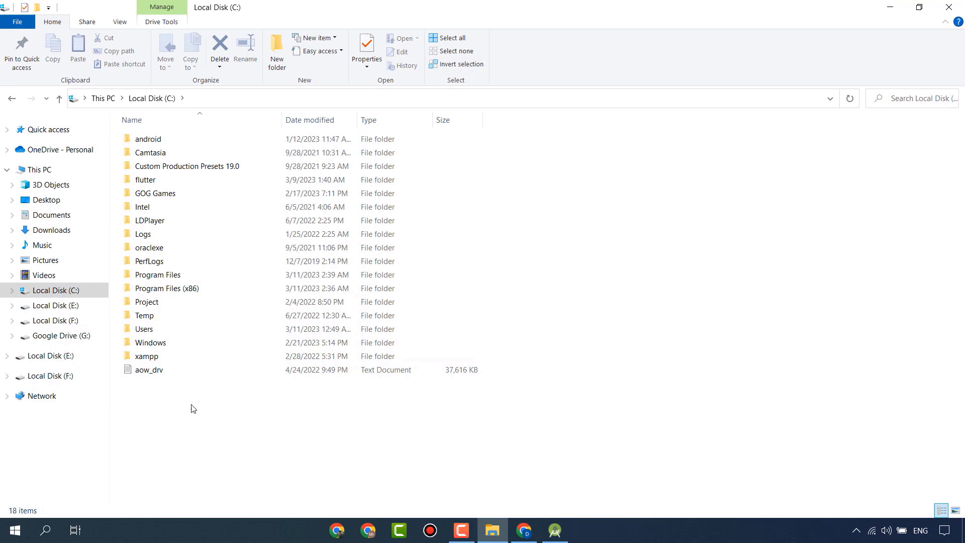
double_click(183, 288)
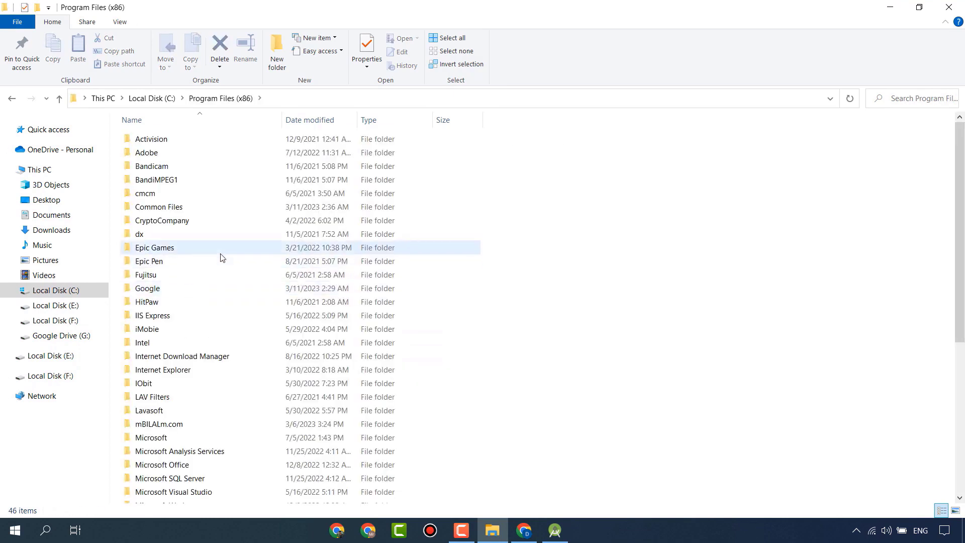
click(220, 253)
scroll(220, 257, down, 2)
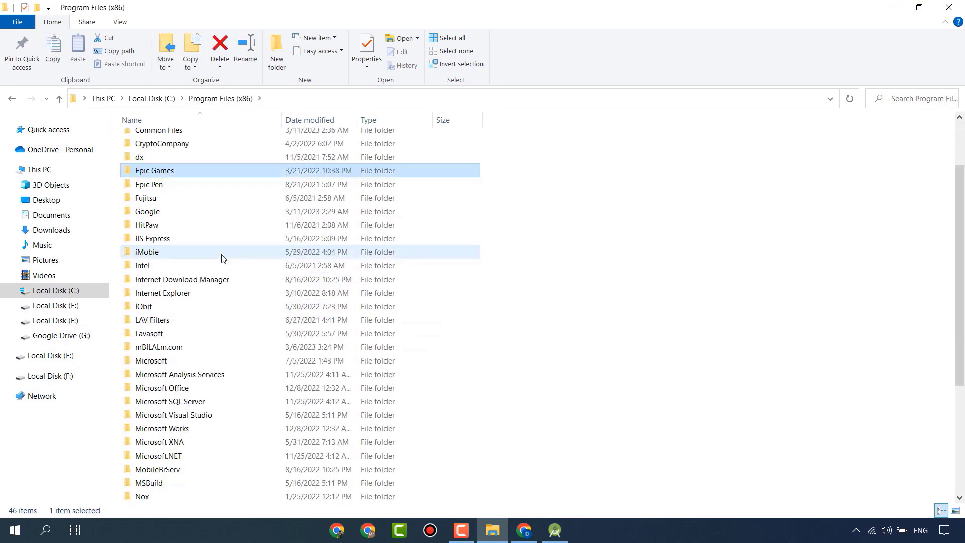
click(214, 311)
key(alt+Left)
- Open the jdk-19 folder inside the Java folder of Program Files on drive C
double_click(176, 274)
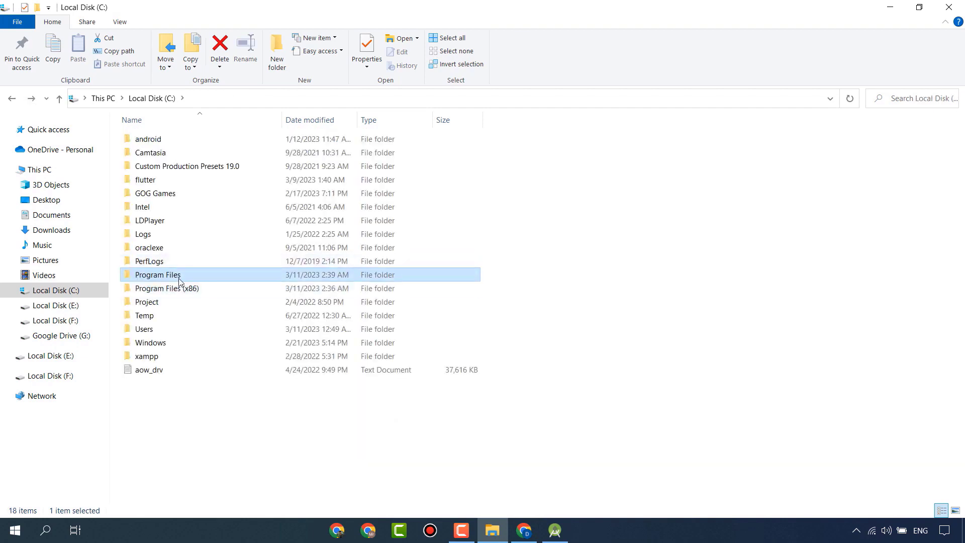
click(181, 289)
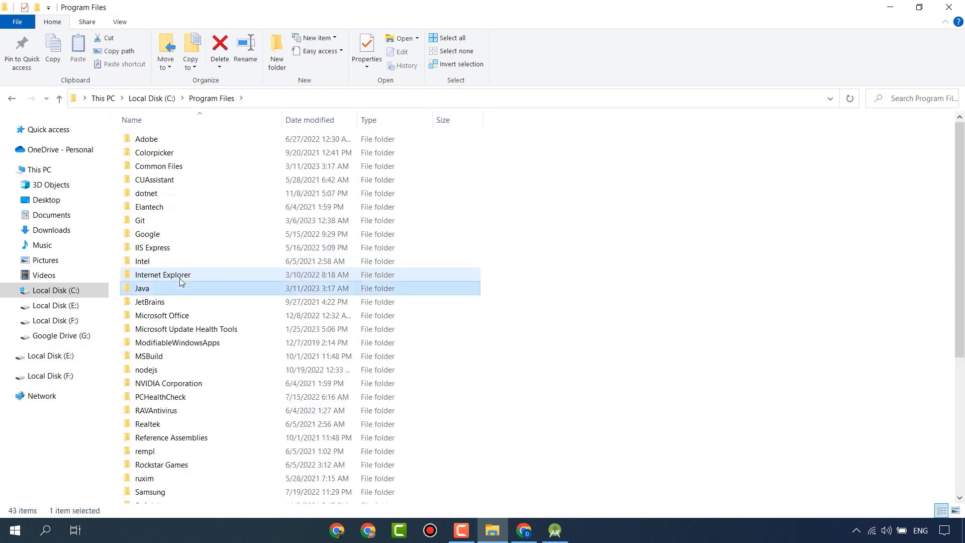
double_click(156, 291)
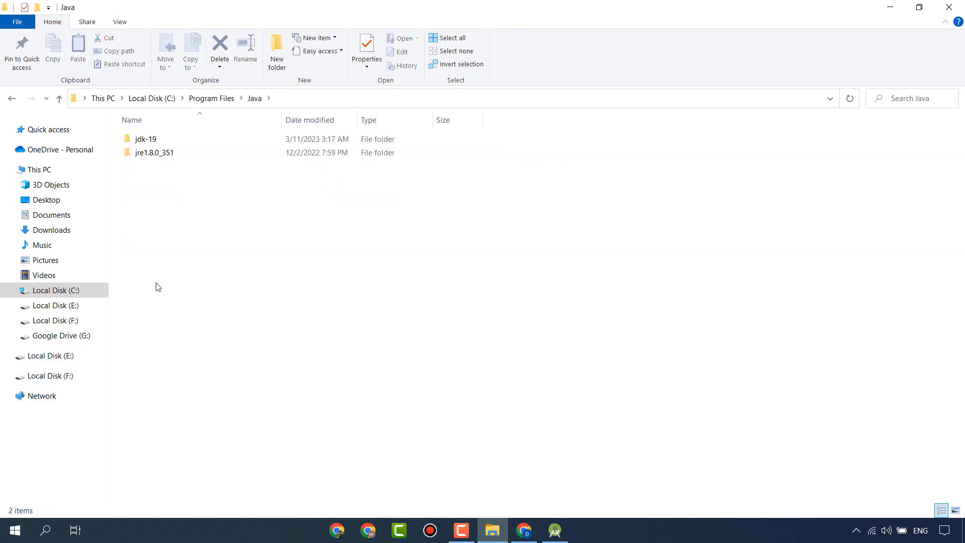
click(171, 144)
double_click(171, 144)
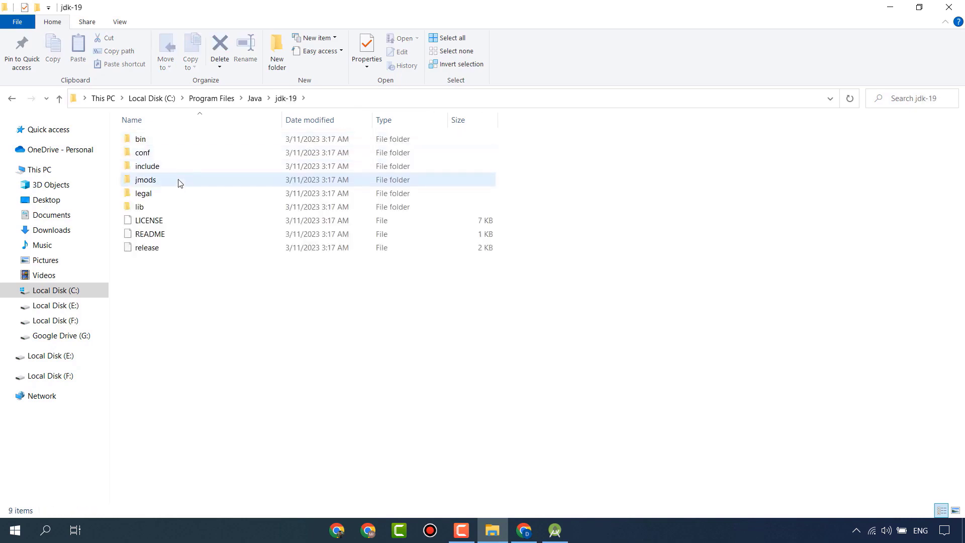
- Open the bin folder inside jdk-19 and copy its full path, C:\Program Files\Java\jdk-19\bin
double_click(213, 140)
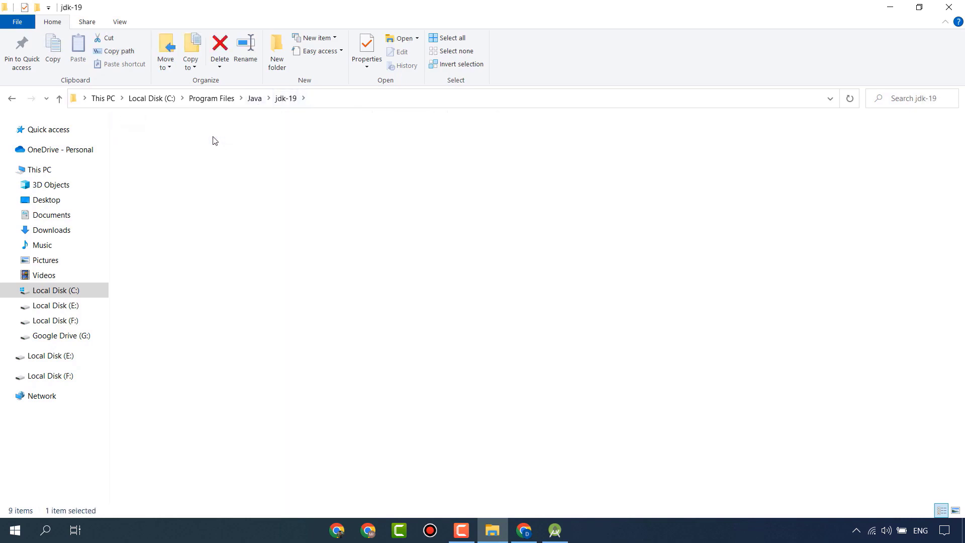
click(397, 98)
click(426, 98)
key(ctrl+a)
key(ctrl+c)
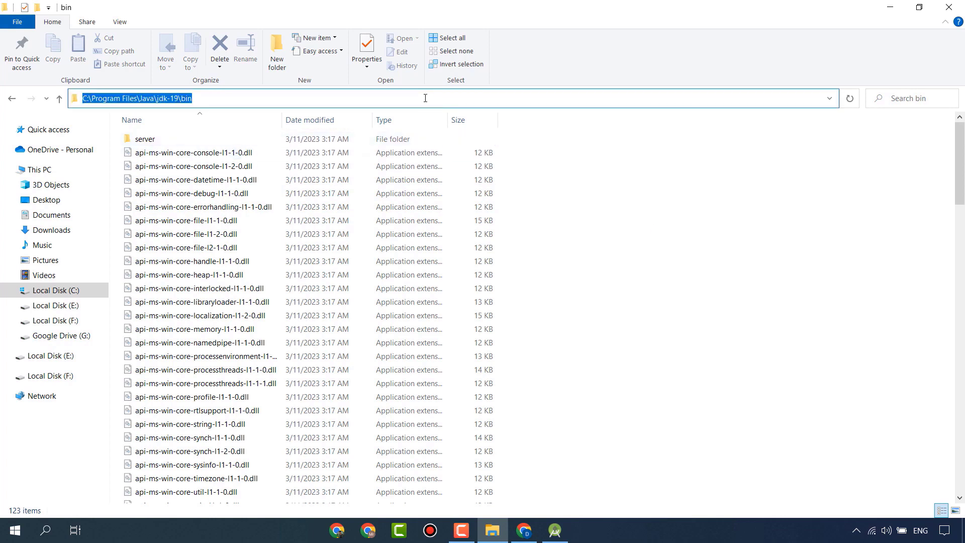
- Find the system environment variables settings with the search term "vari" and open the Environment Variables dialog
click(3, 533)
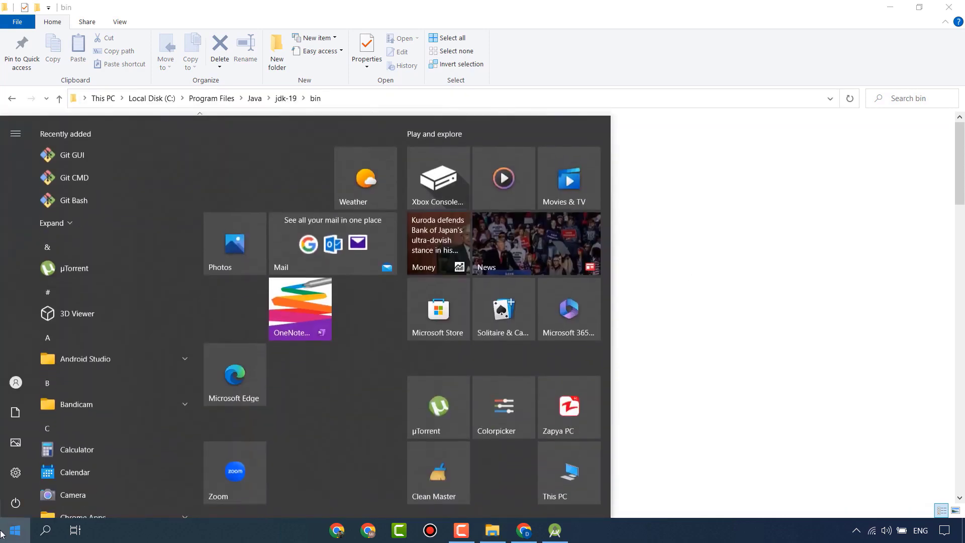
text(vari)
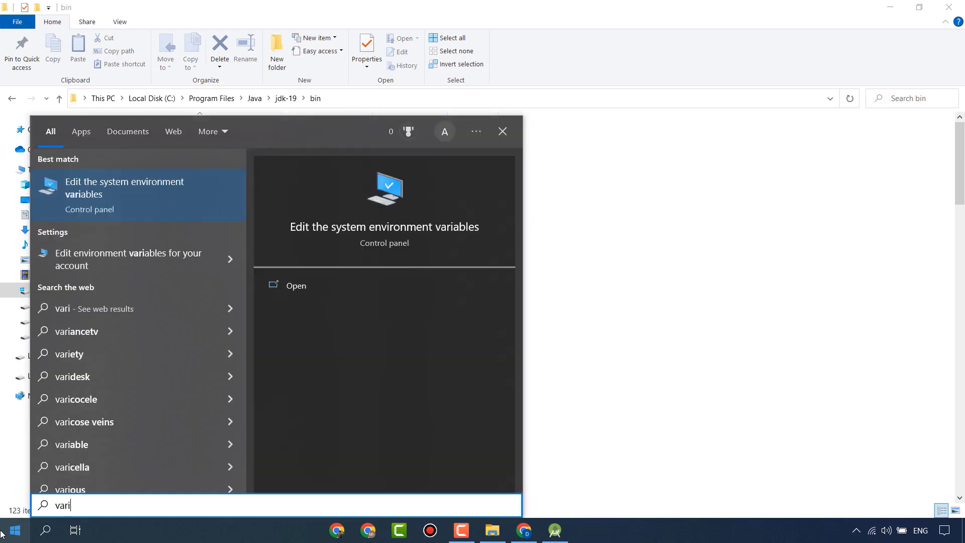
key(Return)
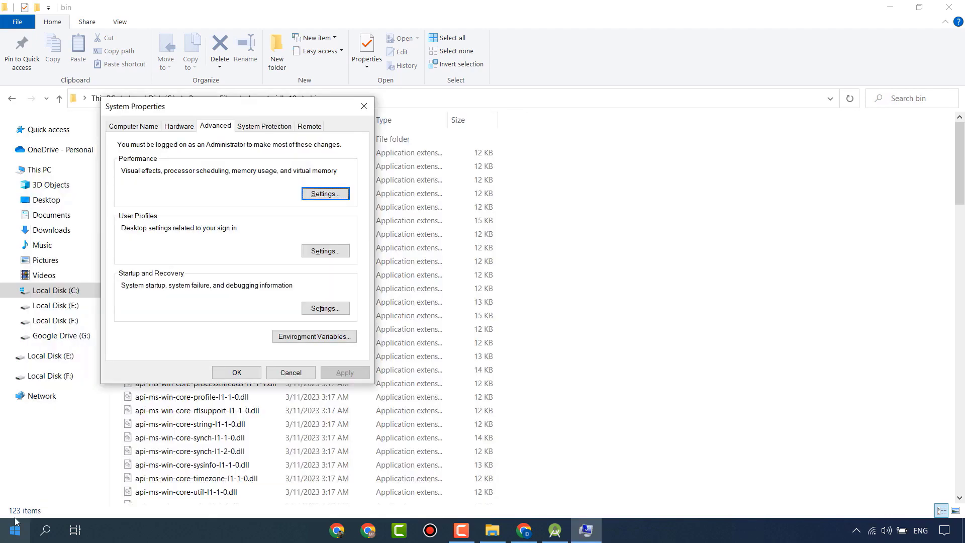
click(294, 338)
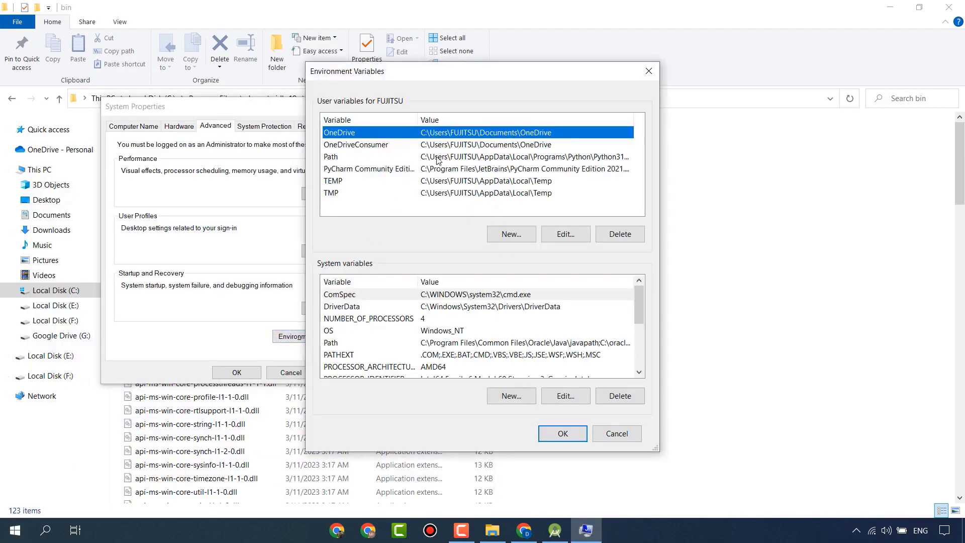
- Add C:\Program Files\Java\jdk-19\bin as a new entry in the user Path variable, save it and close System Properties
click(491, 158)
click(567, 235)
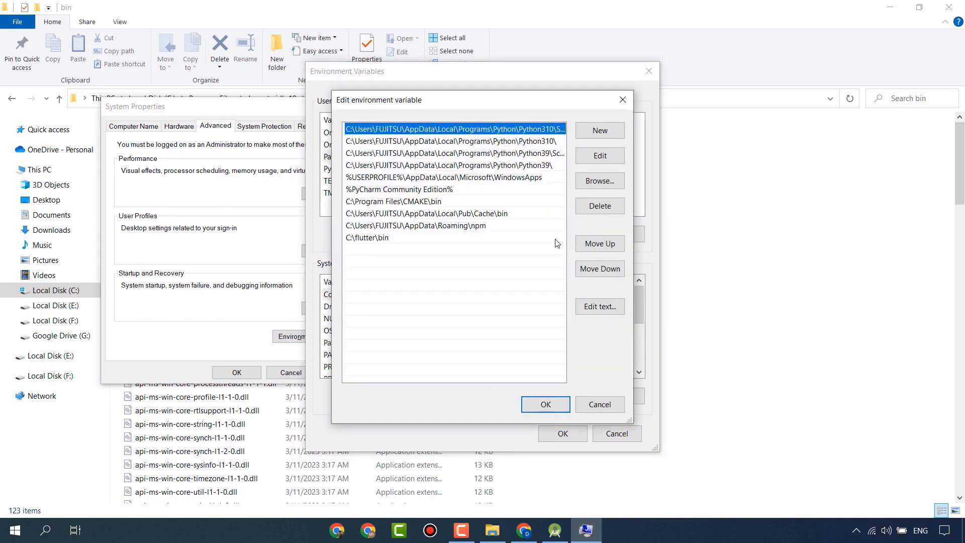
click(600, 130)
key(ctrl+v)
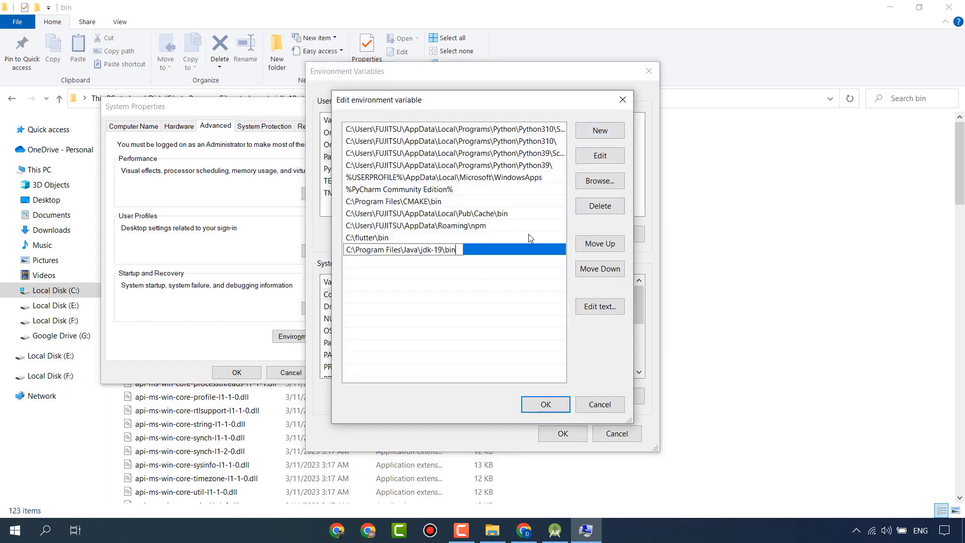
key(Return)
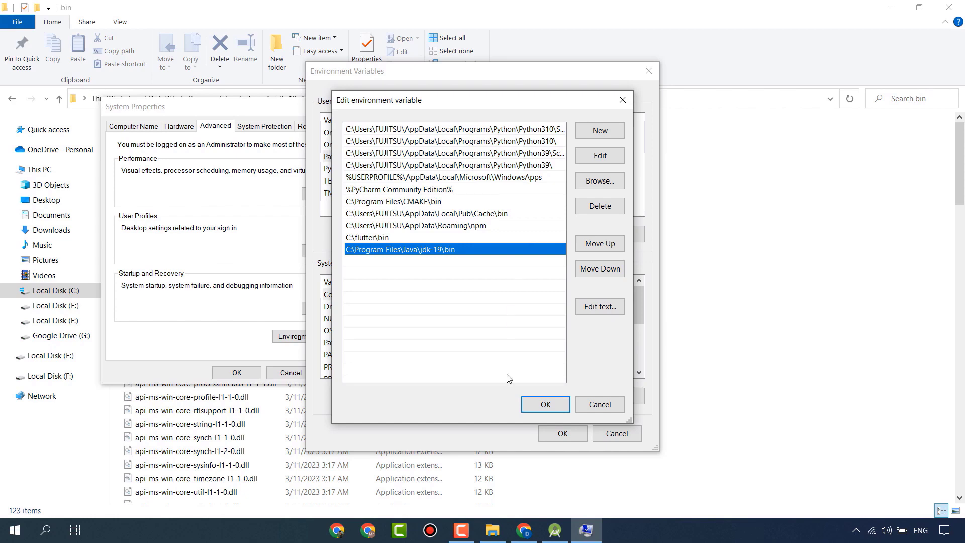
click(546, 404)
click(561, 433)
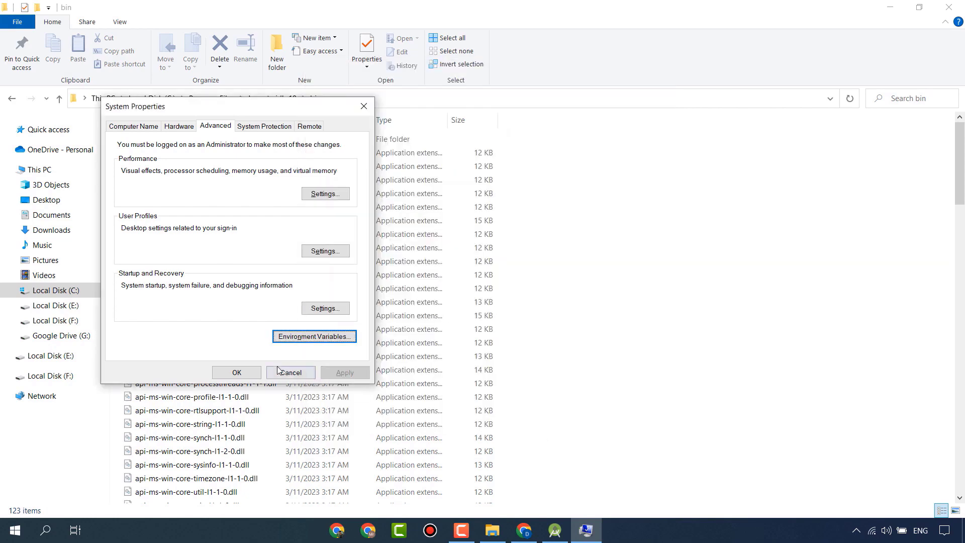
click(279, 372)
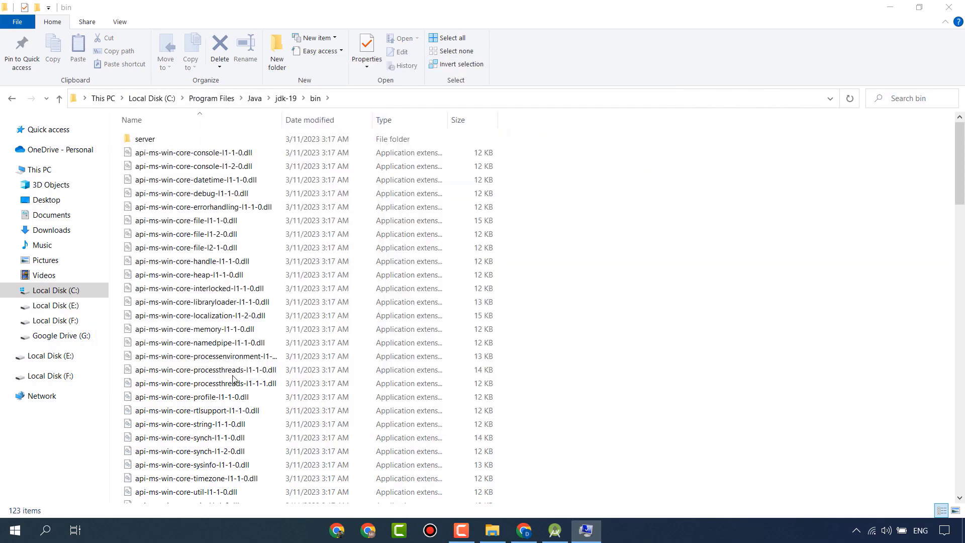
- Return File Explorer to the Java folder and bring up the waiting Android Studio Setup window
click(13, 99)
click(12, 98)
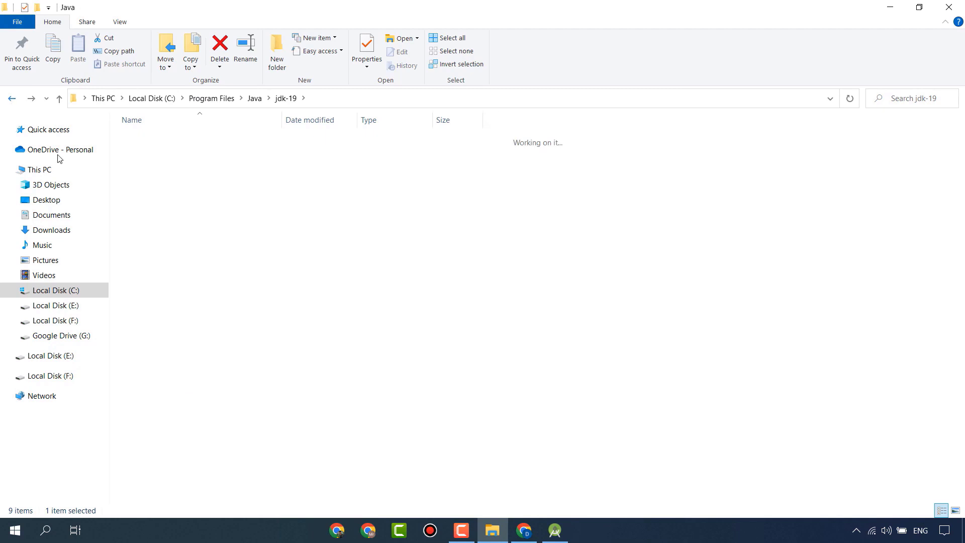
click(557, 529)
drag(569, 184, 389, 166)
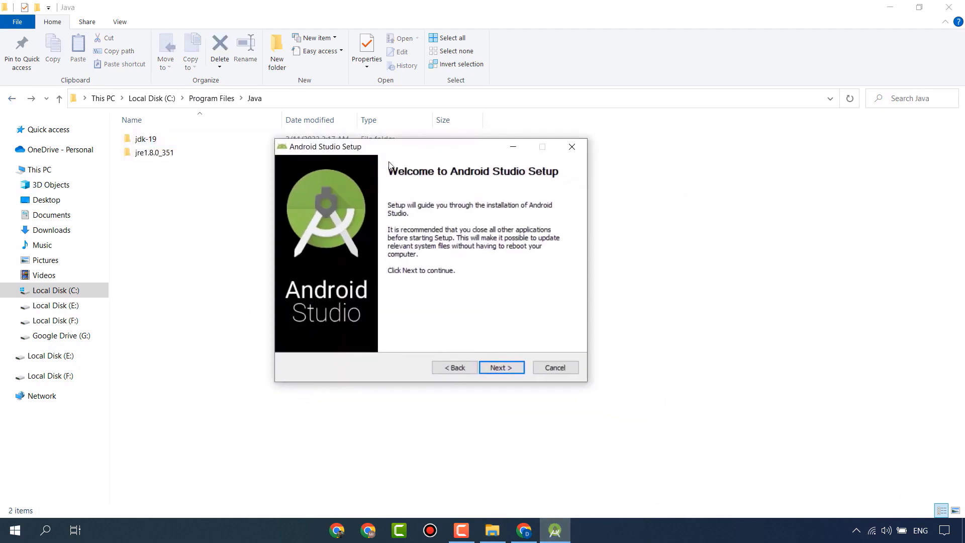
- Install Android Studio with Android Virtual Device in C:\Program Files\Android\Android Studio, keeping the default Start Menu folder, and finish the setup
click(501, 367)
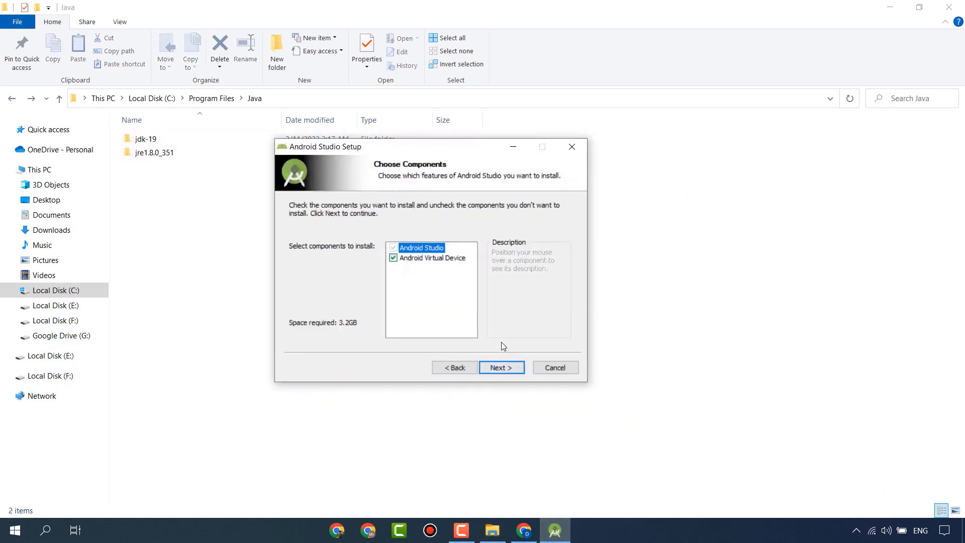
click(394, 259)
click(393, 259)
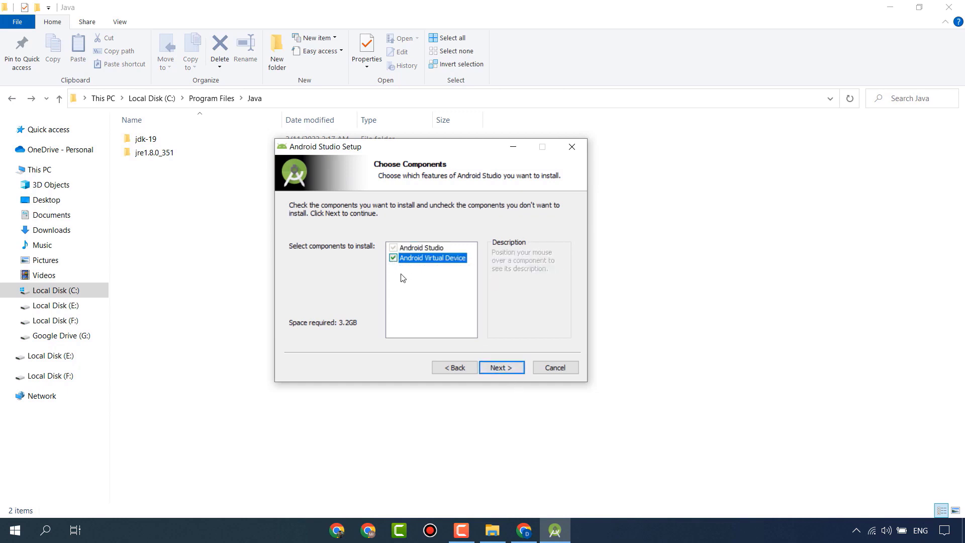
click(514, 372)
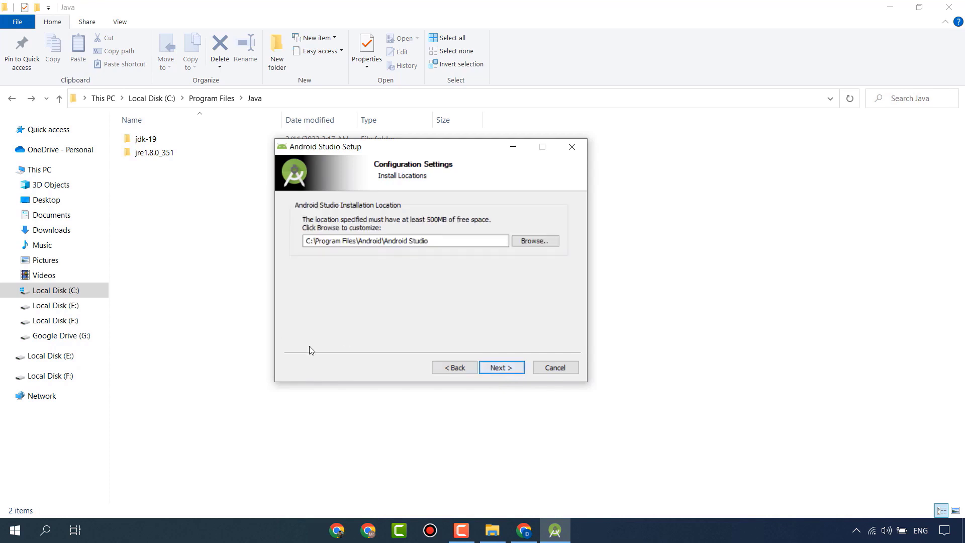
click(502, 368)
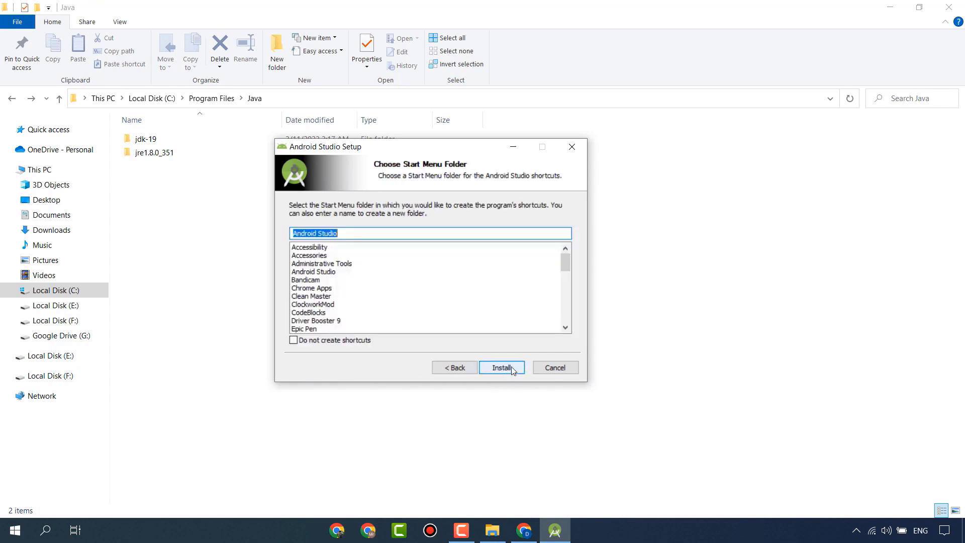
click(512, 370)
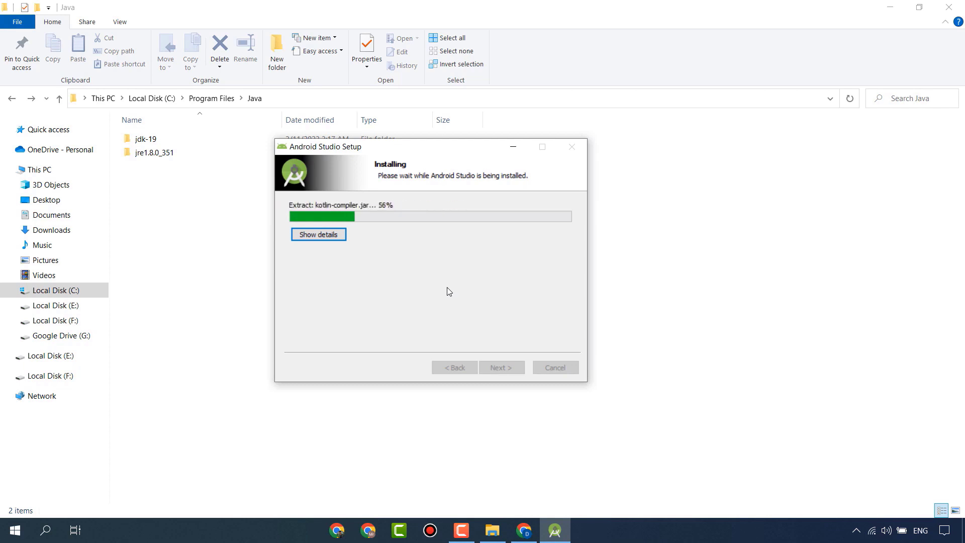
click(511, 367)
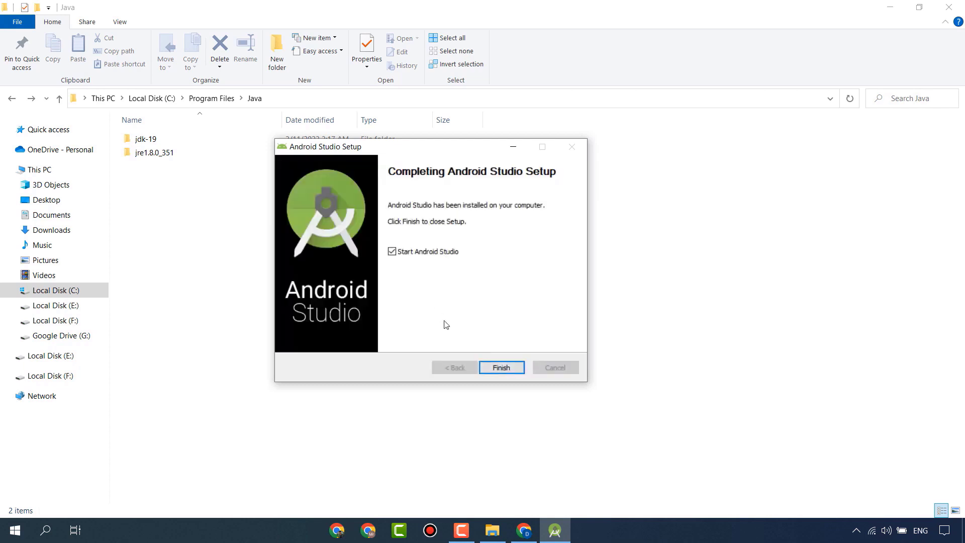
click(445, 252)
click(442, 253)
click(502, 364)
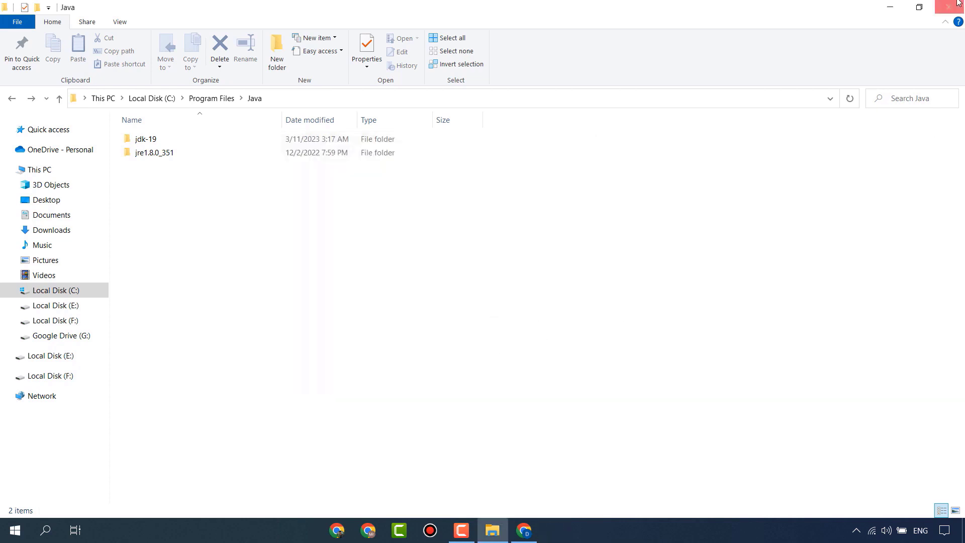
- Minimize File Explorer and open Command Prompt over the desktop
click(890, 7)
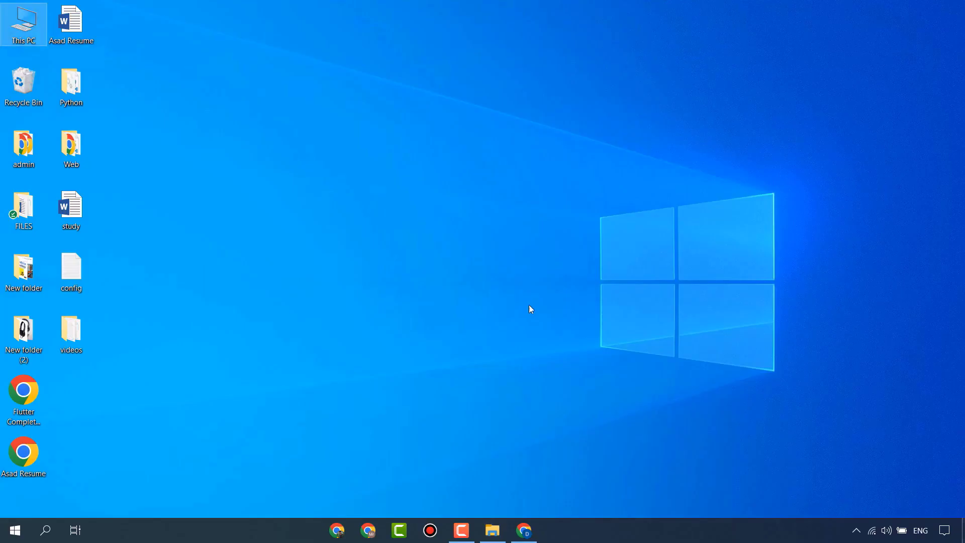
right_click(418, 263)
click(419, 235)
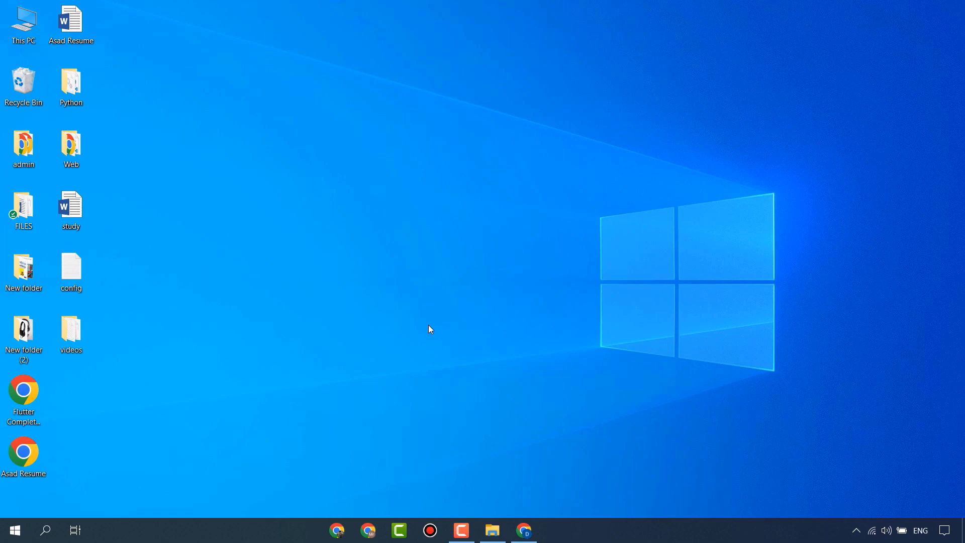
key(super)
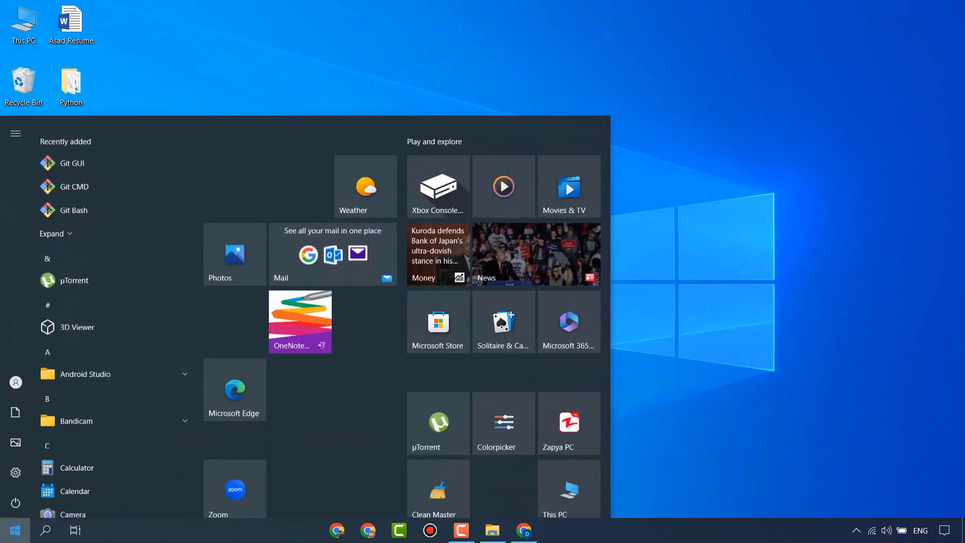
text(ter)
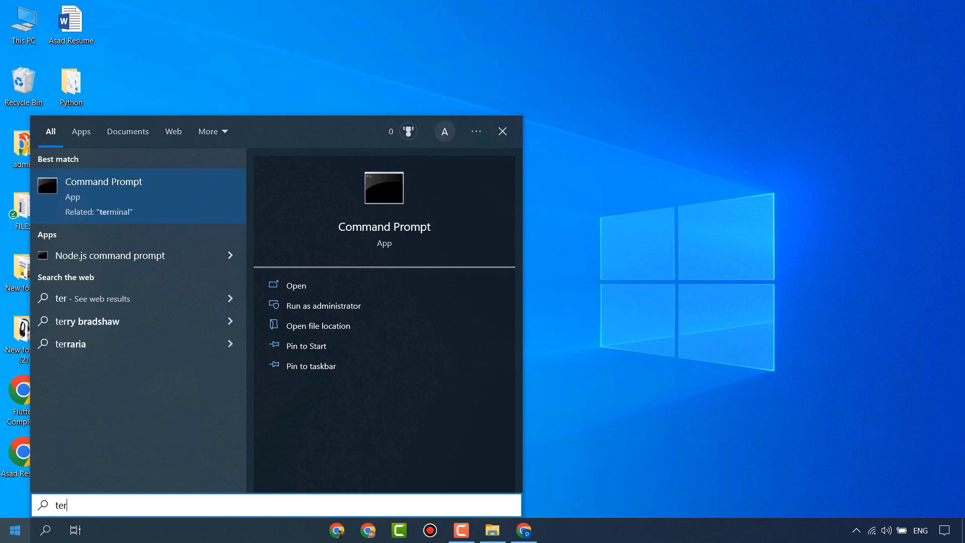
key(Return)
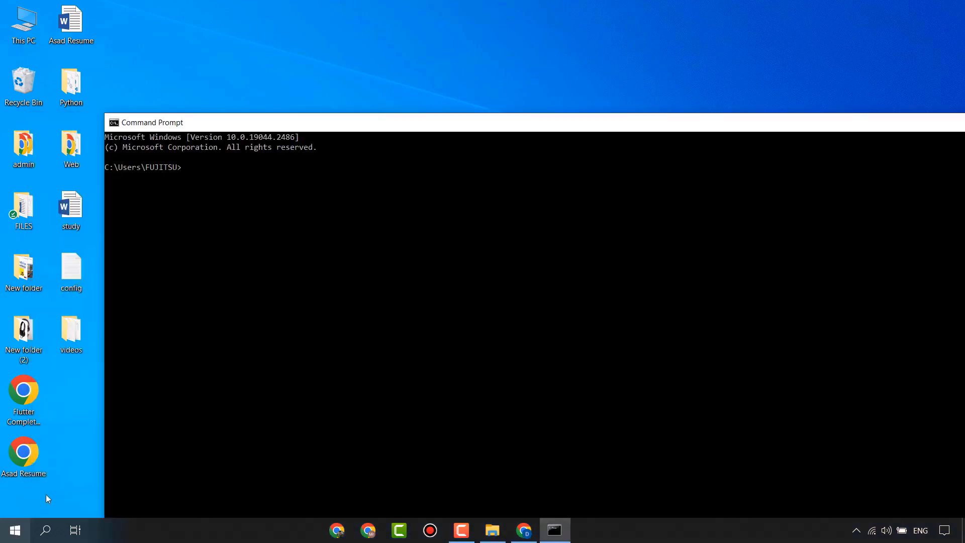
drag(263, 117, 235, 81)
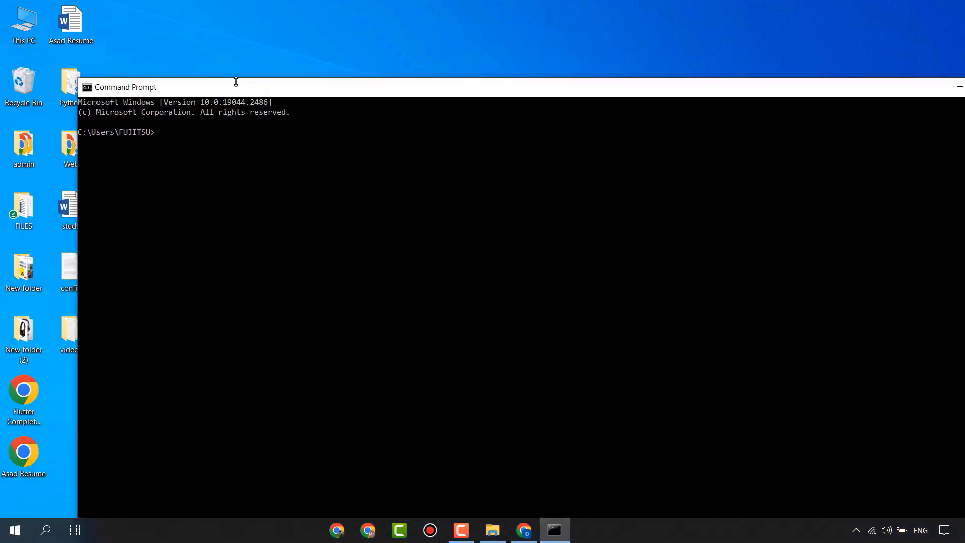
- Check the installed Flutter version by running flutter --version
text(dlut)
text(ter --versio)
text(n)
key(Return)
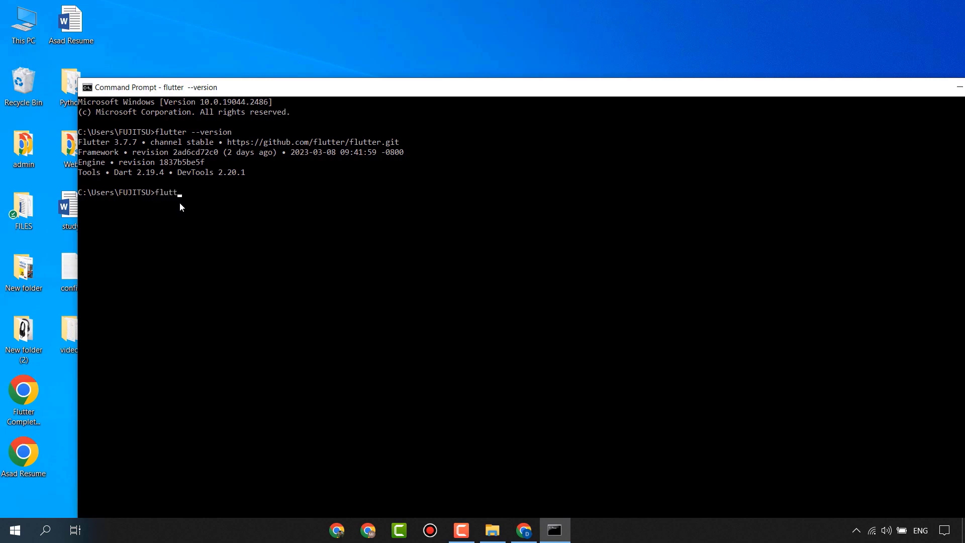
- Run flutter doctor to check the development setup, and reposition the Command Prompt window so its output fits on screen
text(octor)
key(Return)
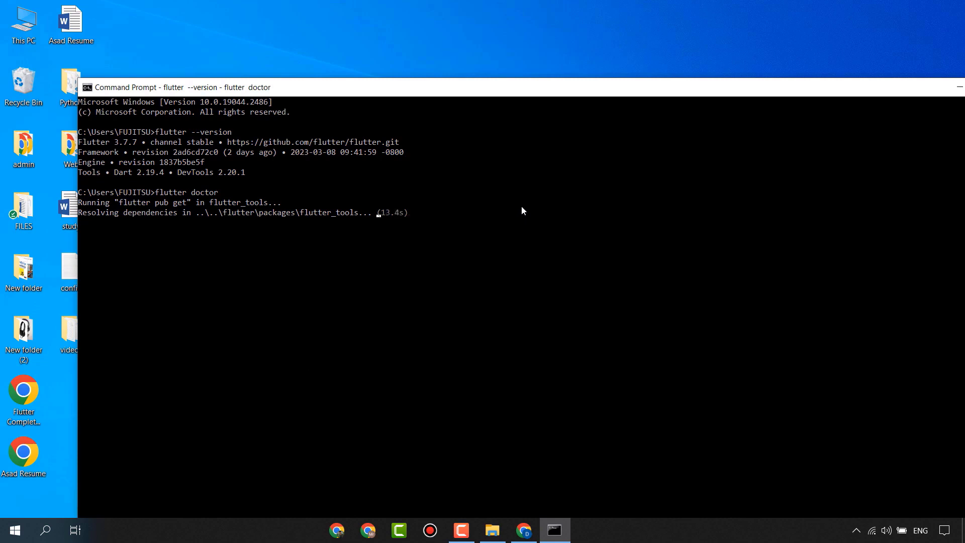
drag(463, 90, 421, 24)
drag(36, 12, 275, 145)
double_click(352, 154)
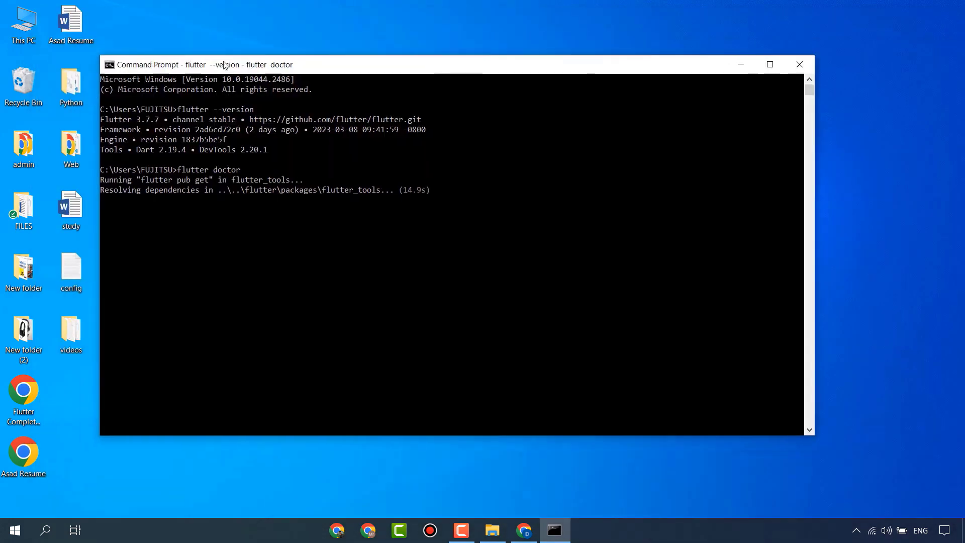
drag(236, 16, 361, 53)
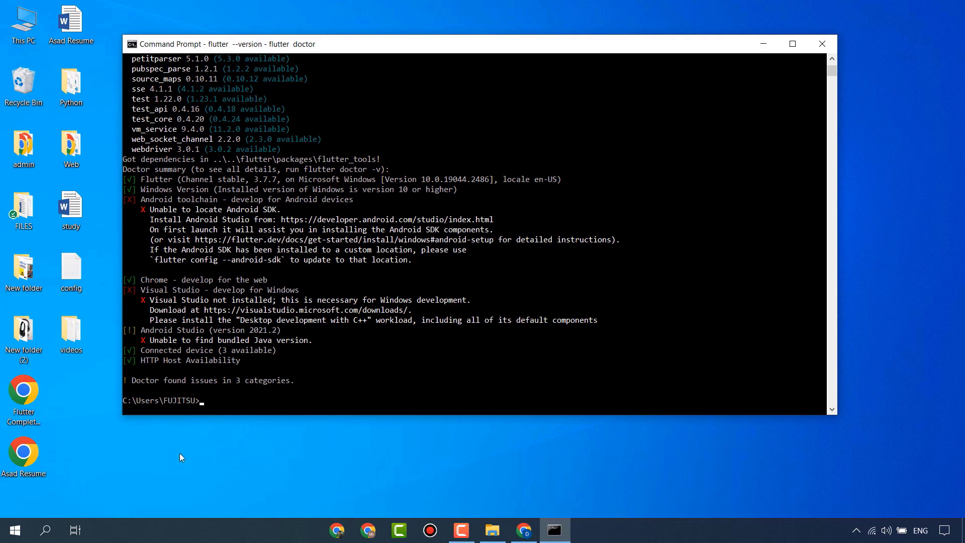
- Launch Android Studio and continue from the Missing SDK page to the SDK Components Setup page
key(super)
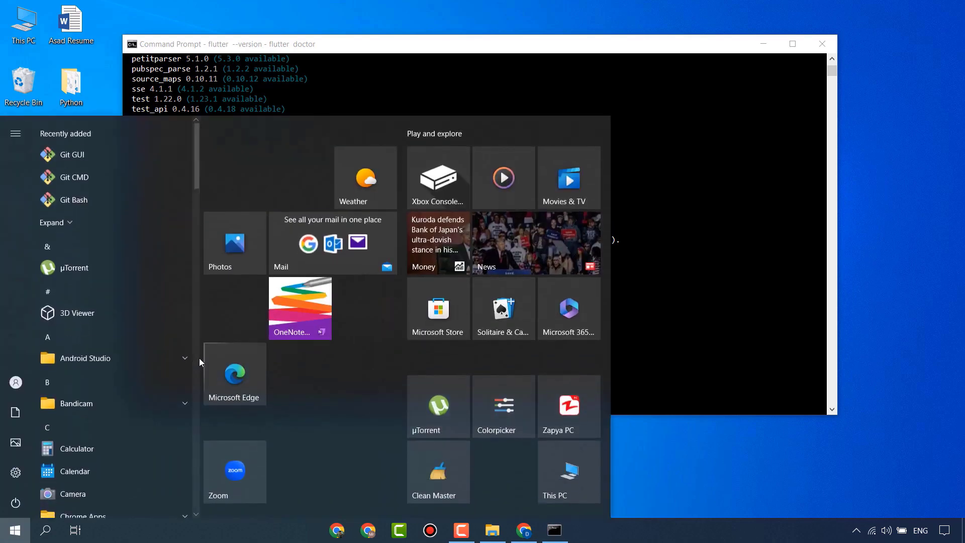
text(andr)
key(Return)
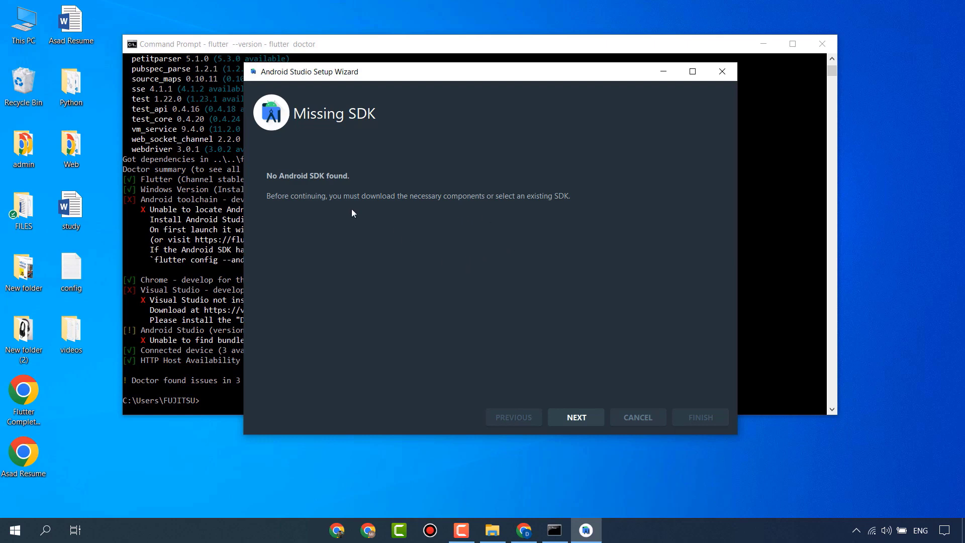
click(601, 421)
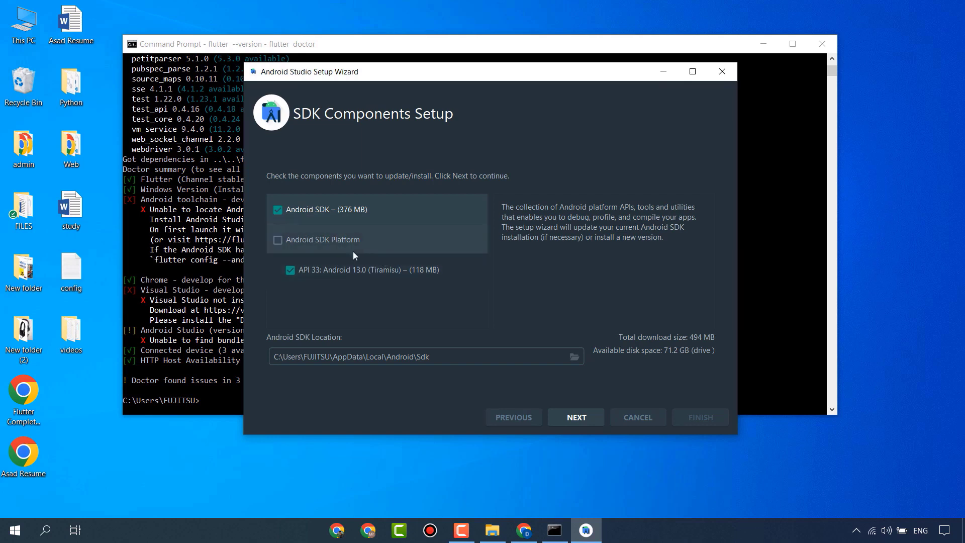
- Review the Android SDK, Android SDK Platform and API 33 component descriptions, and continue to the Verify Settings page
click(317, 249)
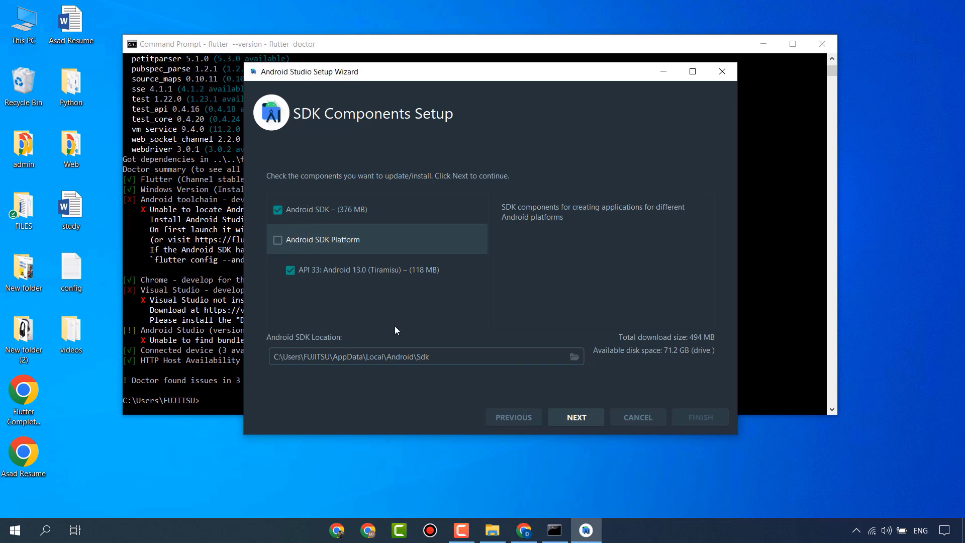
click(382, 270)
click(375, 247)
click(379, 216)
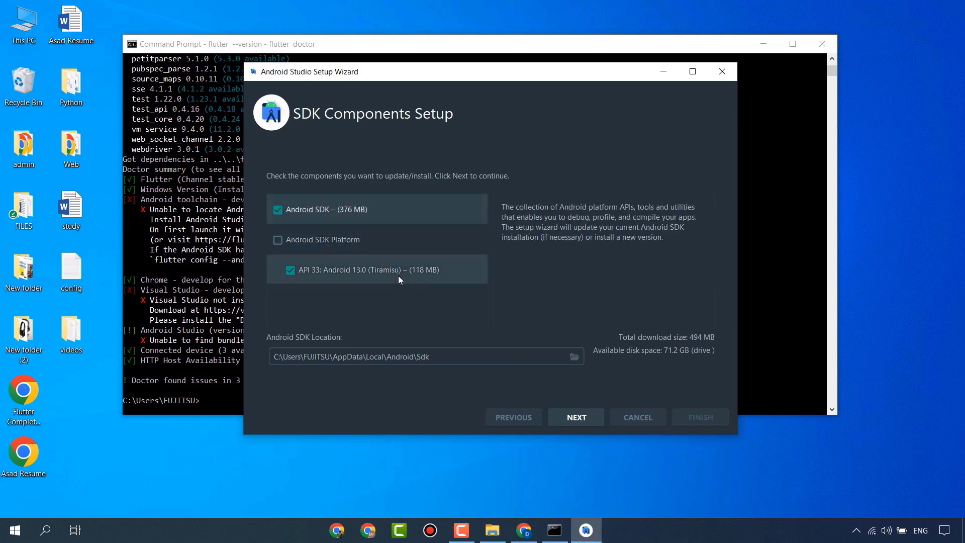
click(400, 276)
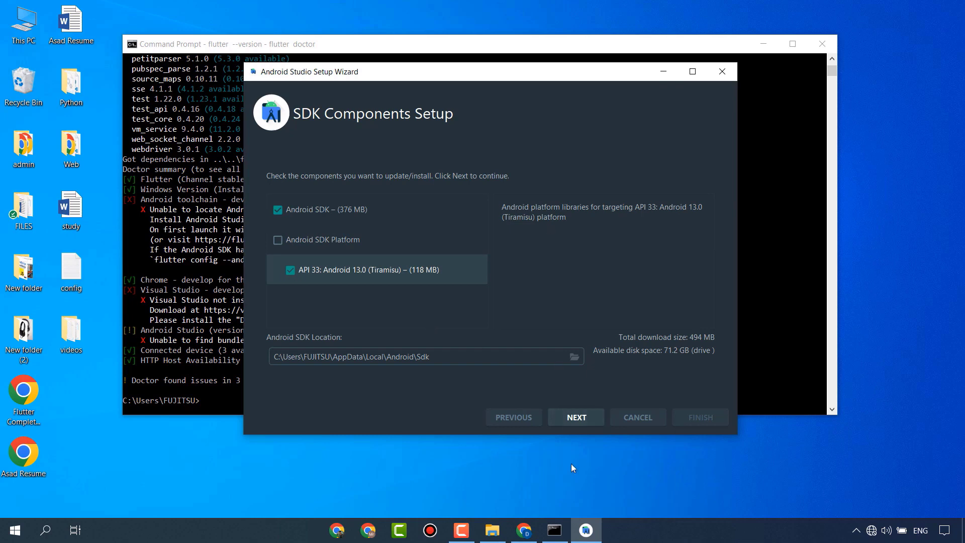
click(576, 418)
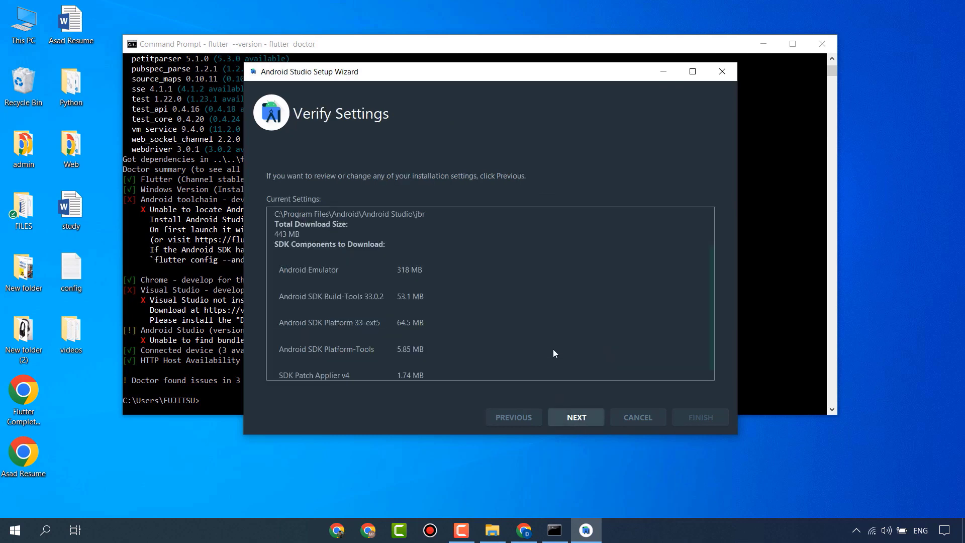
- Review the SDK folder, JDK location and components to download, and continue to the License Agreement page
scroll(554, 327, down, 1)
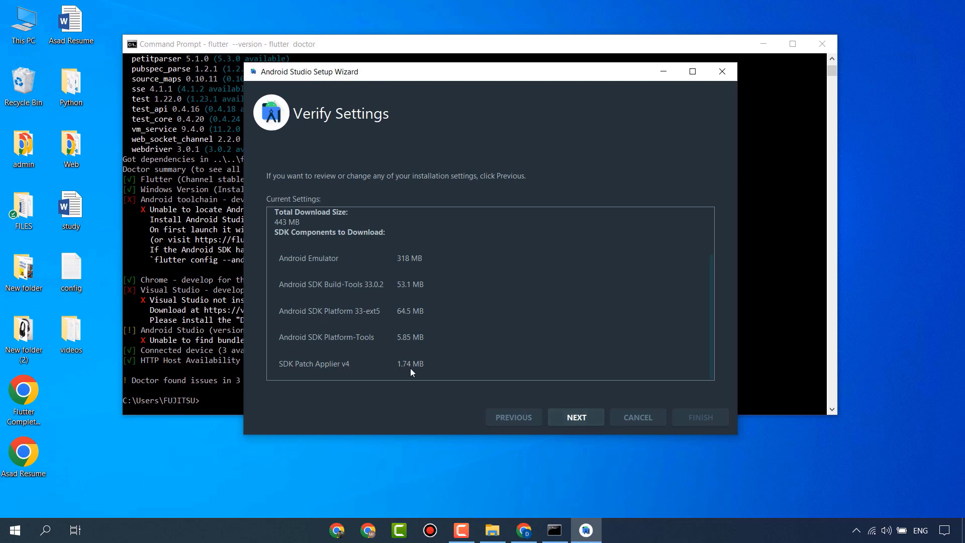
scroll(484, 337, up, 3)
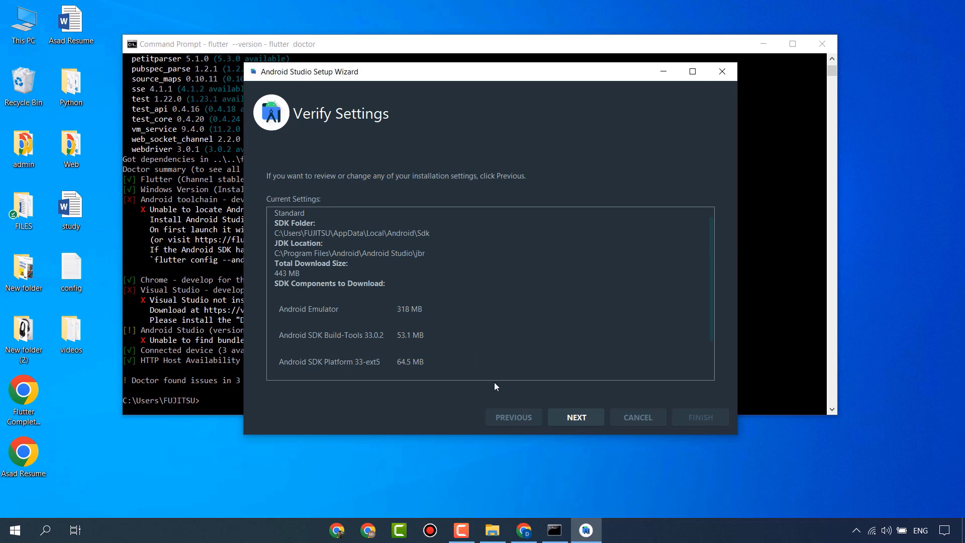
click(581, 418)
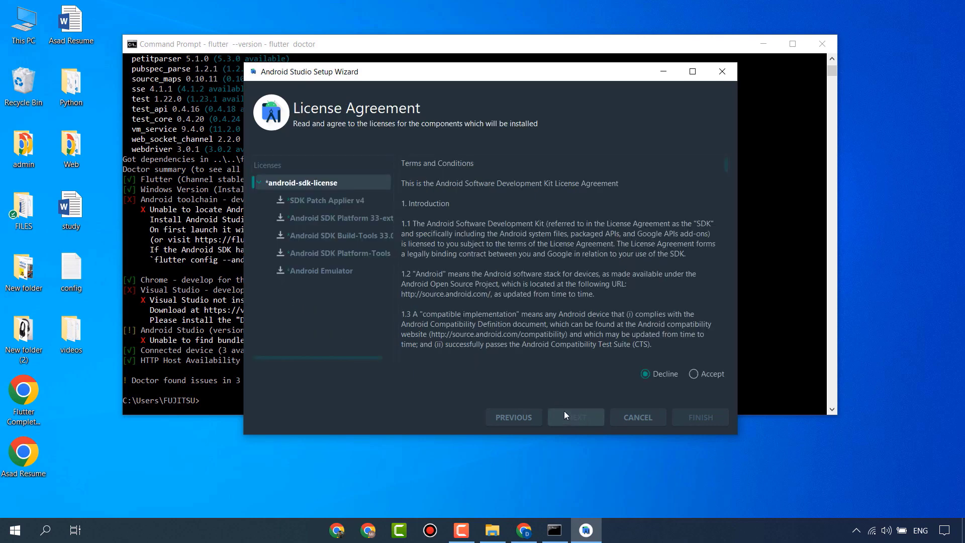
- Accept the android-sdk-license, download and install the SDK components, and finish the setup wizard
click(694, 374)
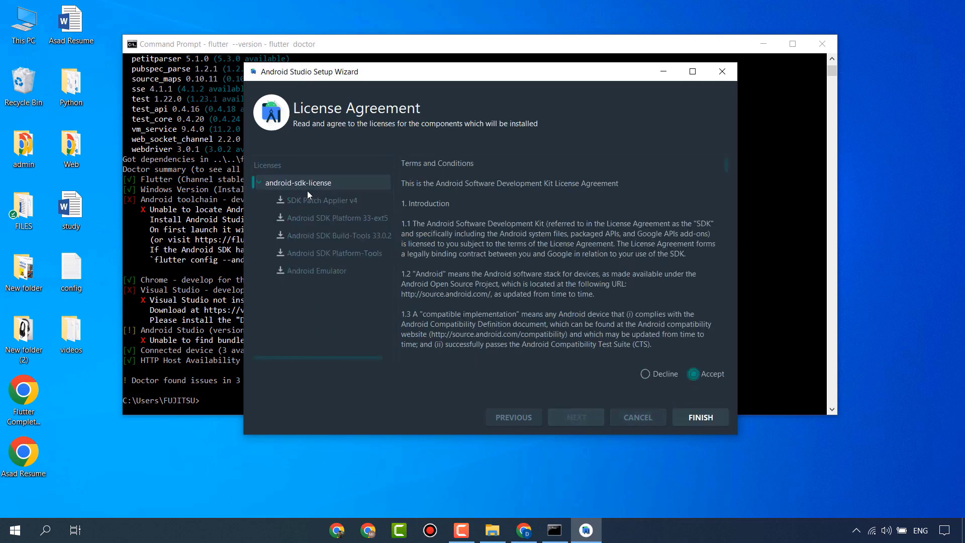
click(316, 201)
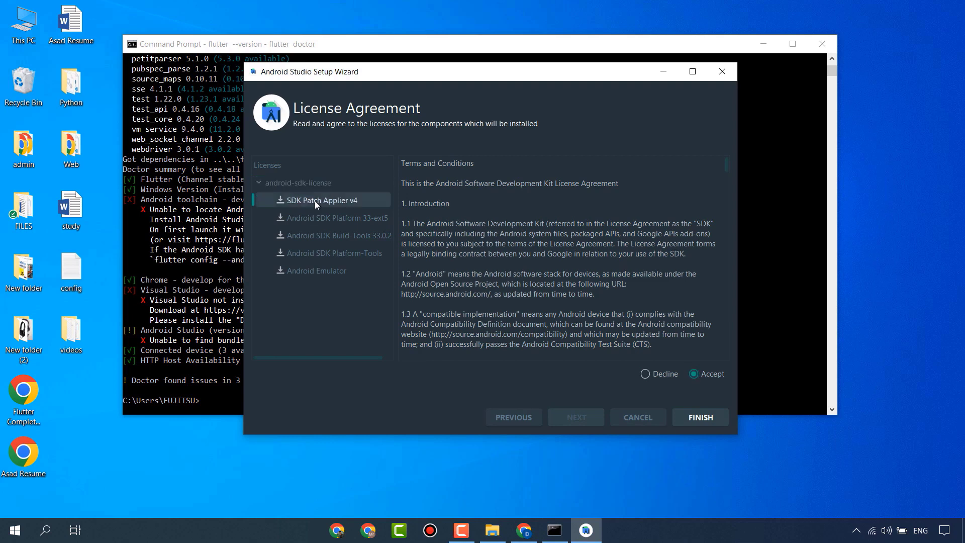
click(716, 418)
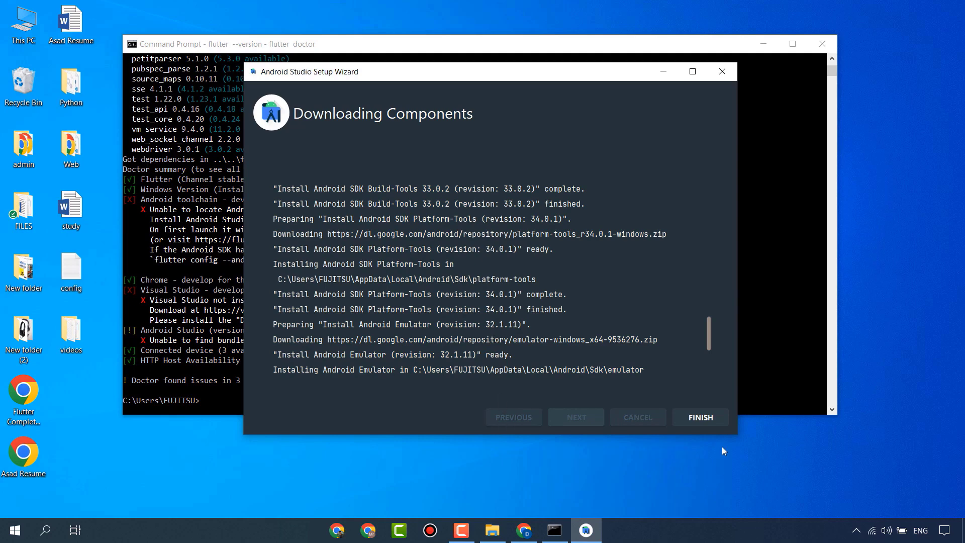
click(713, 421)
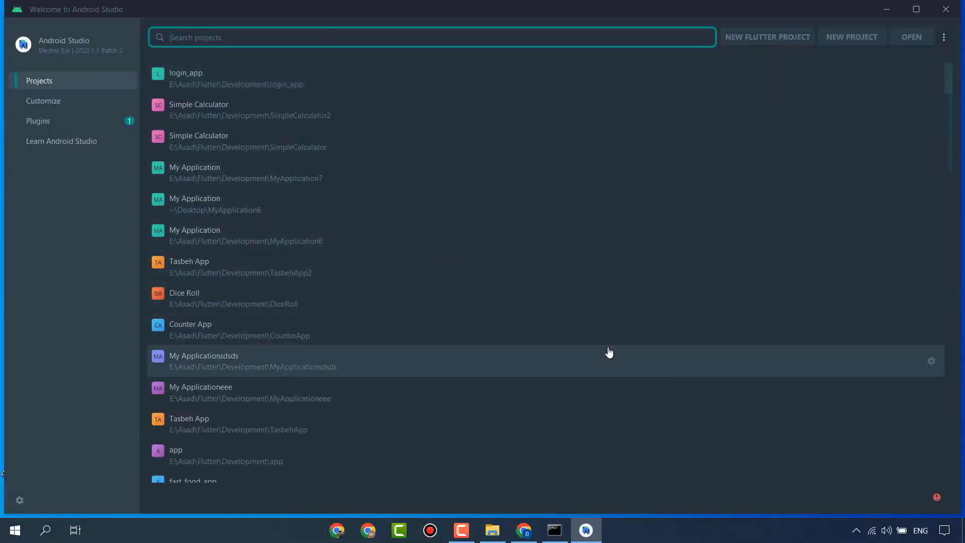
- Minimize Android Studio, rerun flutter doctor in Command Prompt, and examine the Android toolchain section of its output
click(887, 9)
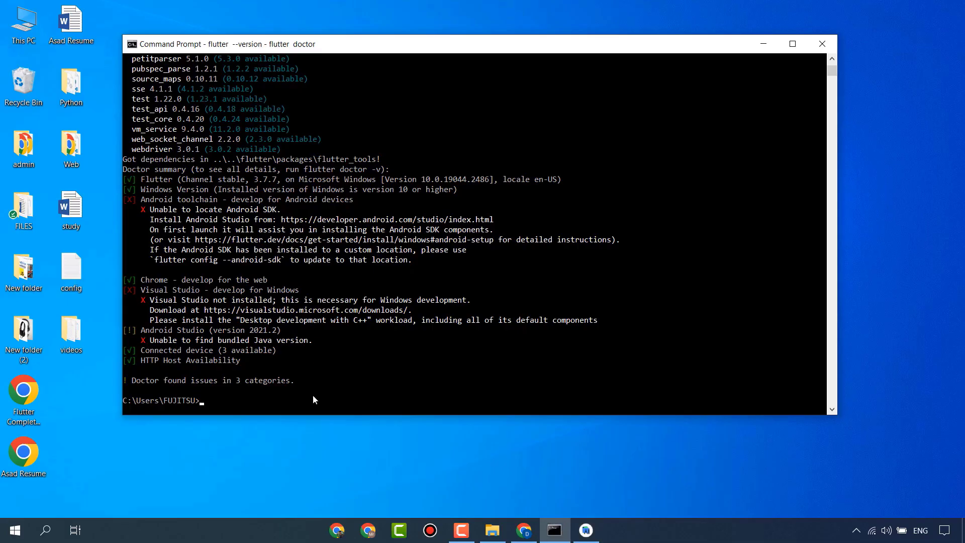
key(Up)
key(Return)
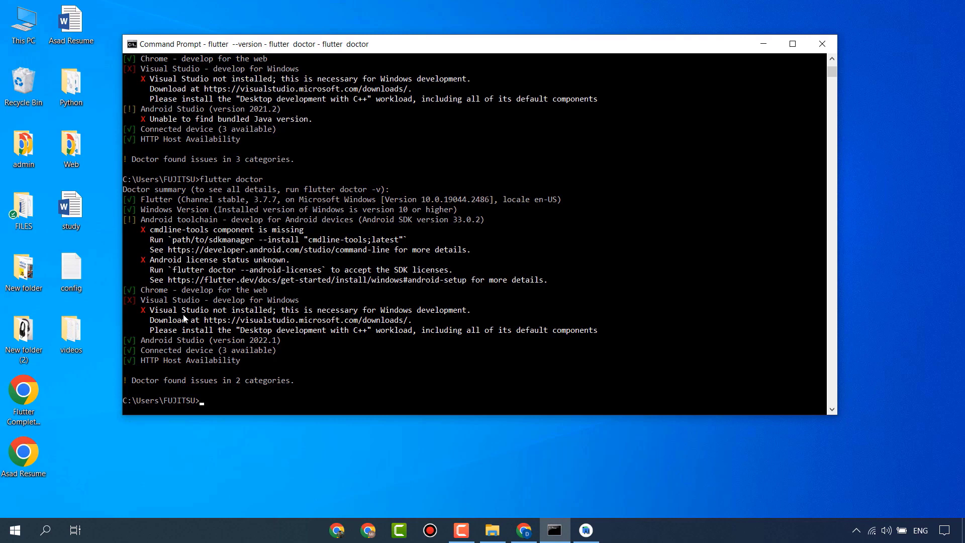
scroll(223, 350, up, 1)
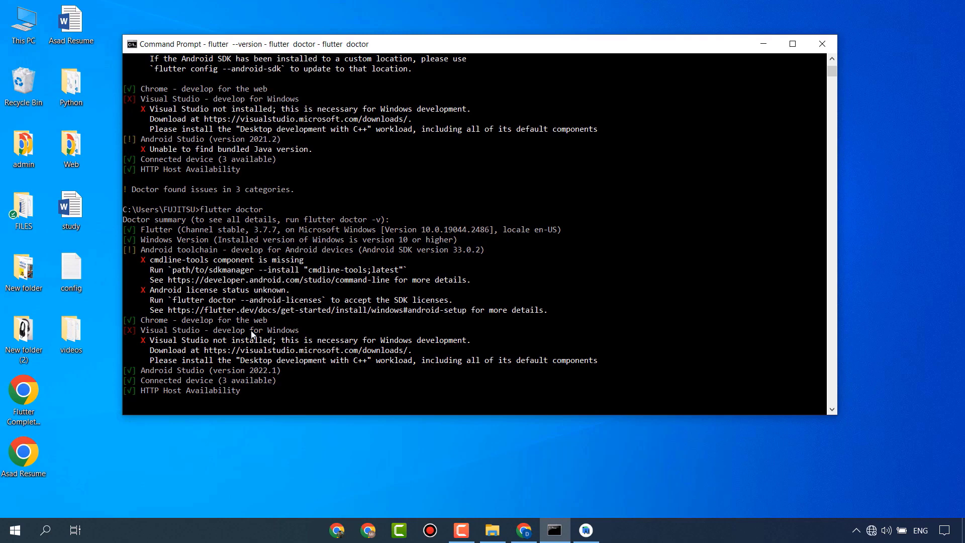
scroll(242, 324, up, 1)
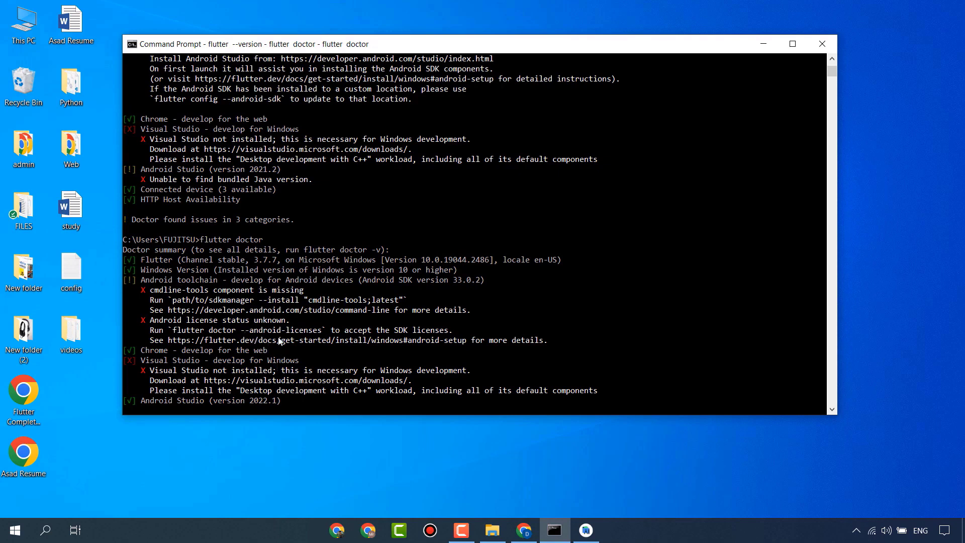
scroll(278, 352, down, 1)
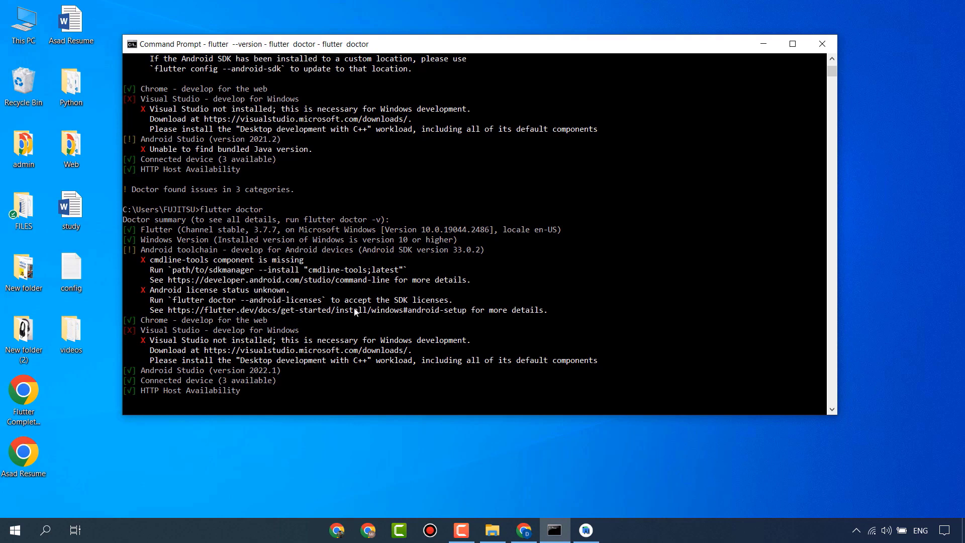
- Copy the flutter doctor --android-licenses command from the output and try running it at the prompt
click(315, 272)
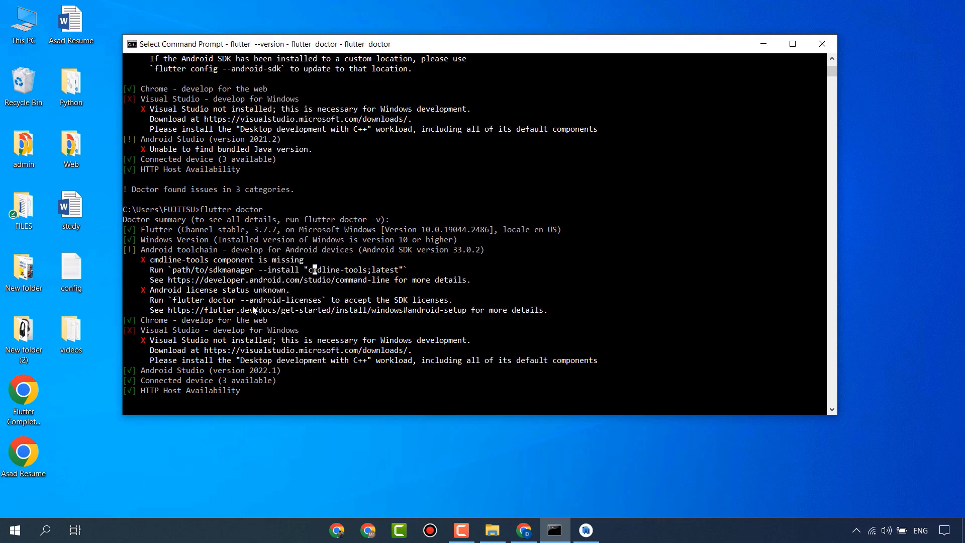
click(175, 300)
drag(175, 301, 320, 301)
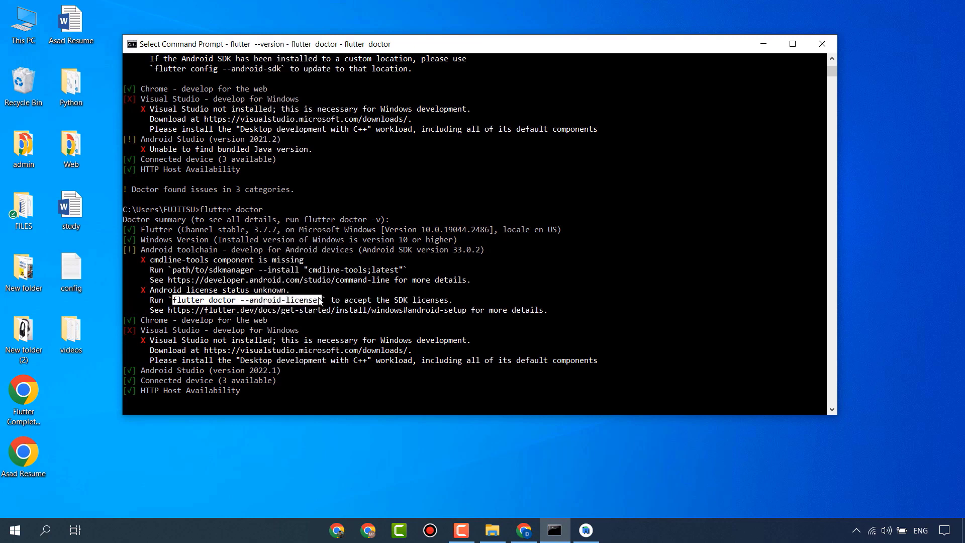
key(ctrl+c)
key(Return)
key(ctrl+v)
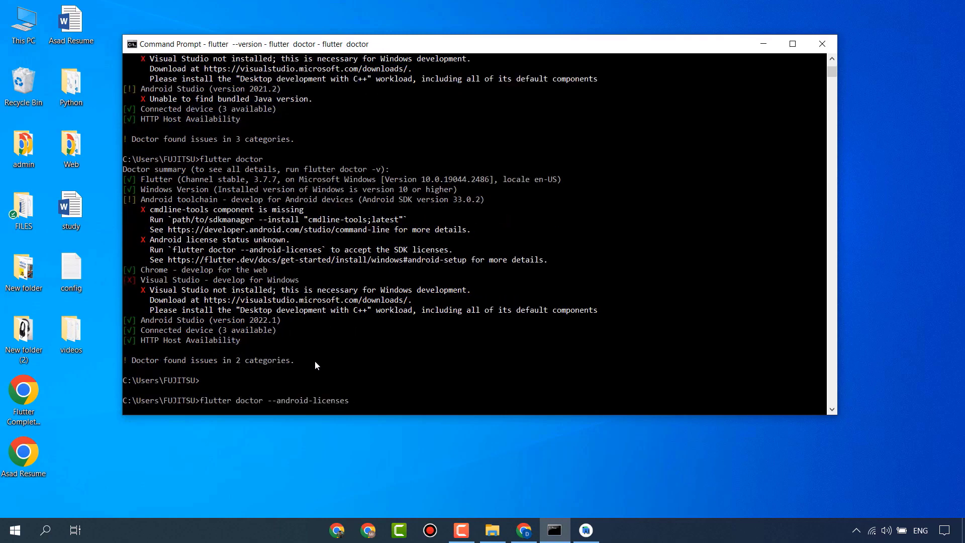
key(Return)
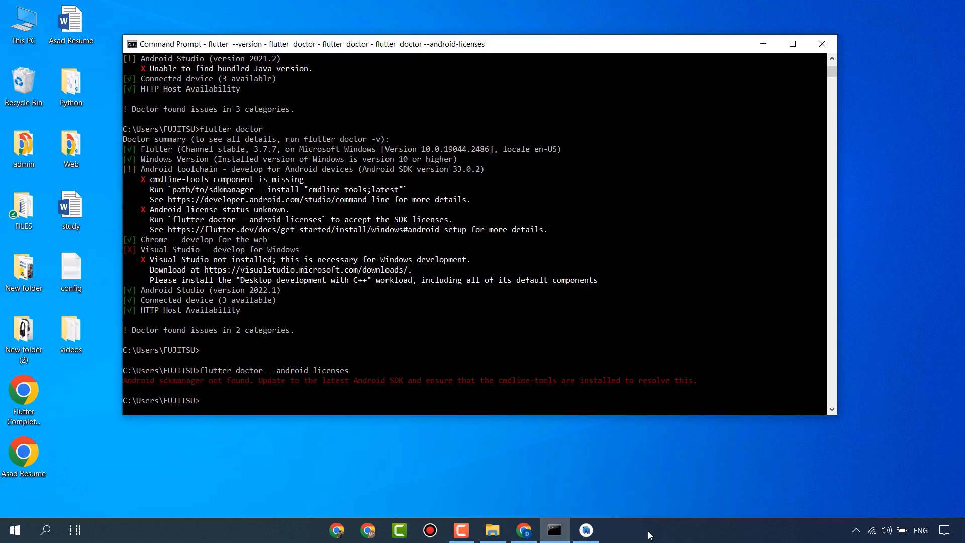
- Switch to Android Studio and open the SDK Manager's list of SDK Tools
click(586, 530)
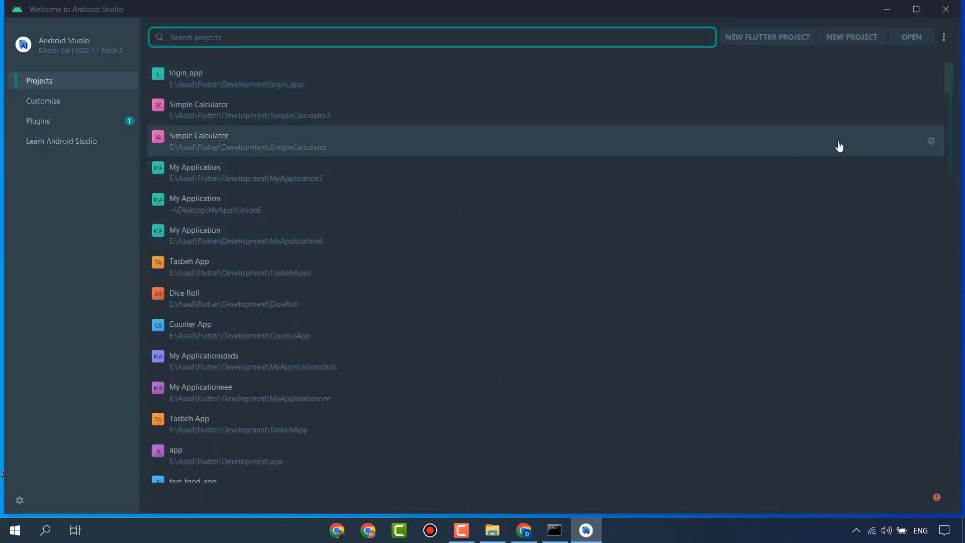
click(945, 38)
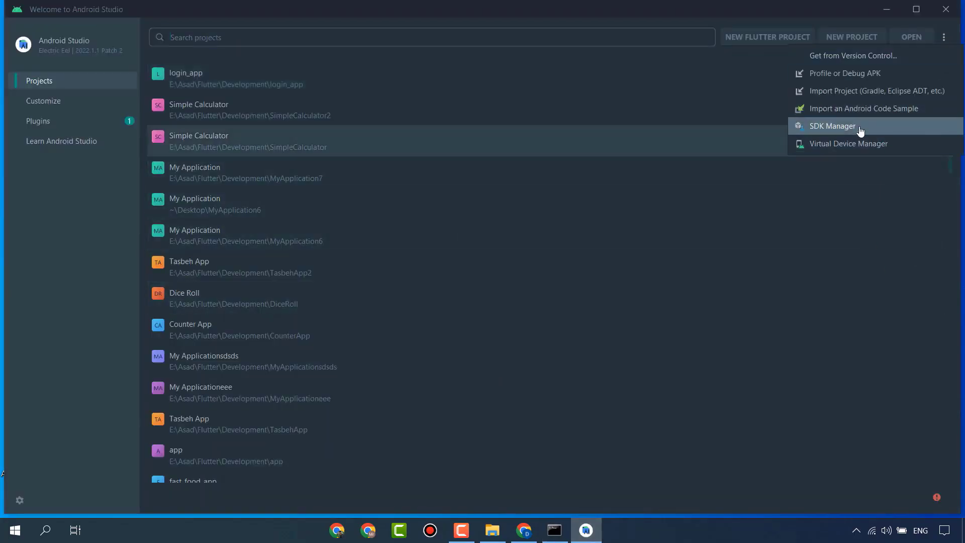
click(860, 131)
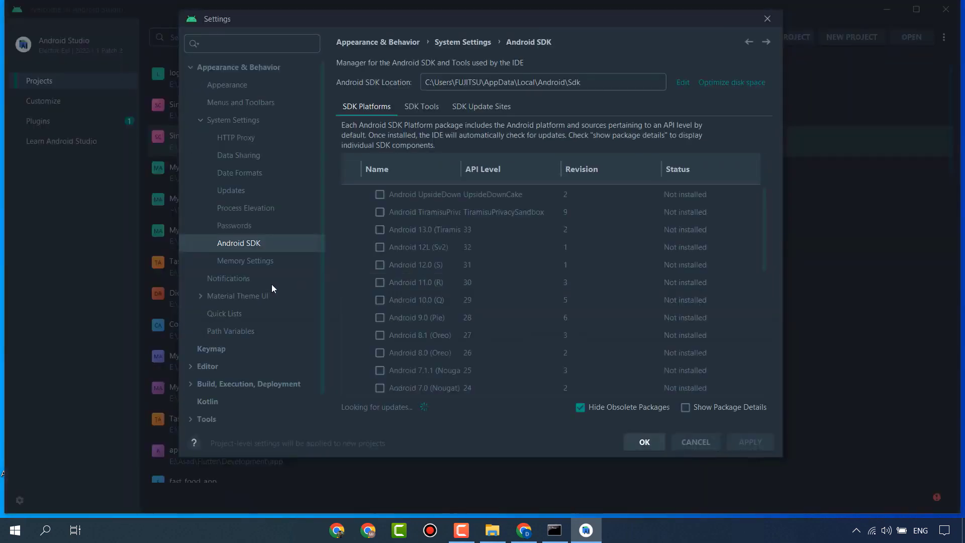
click(420, 108)
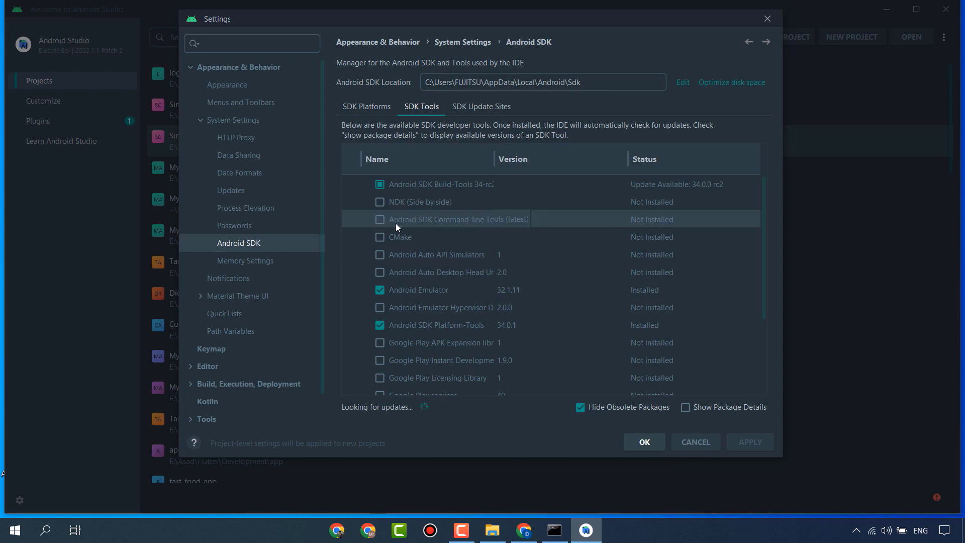
- Select Android SDK Command-line Tools (latest), apply the change, and complete the component's installation
click(380, 221)
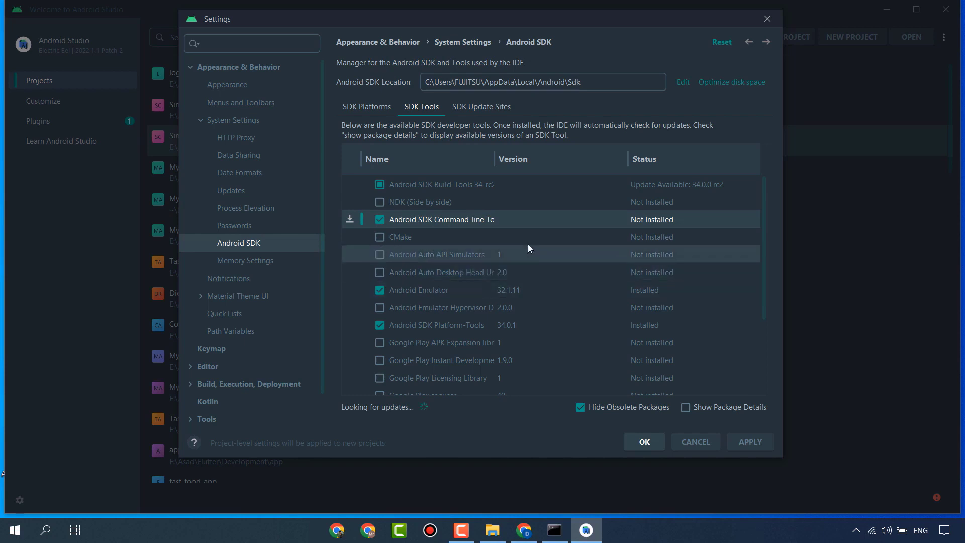
scroll(520, 251, down, 3)
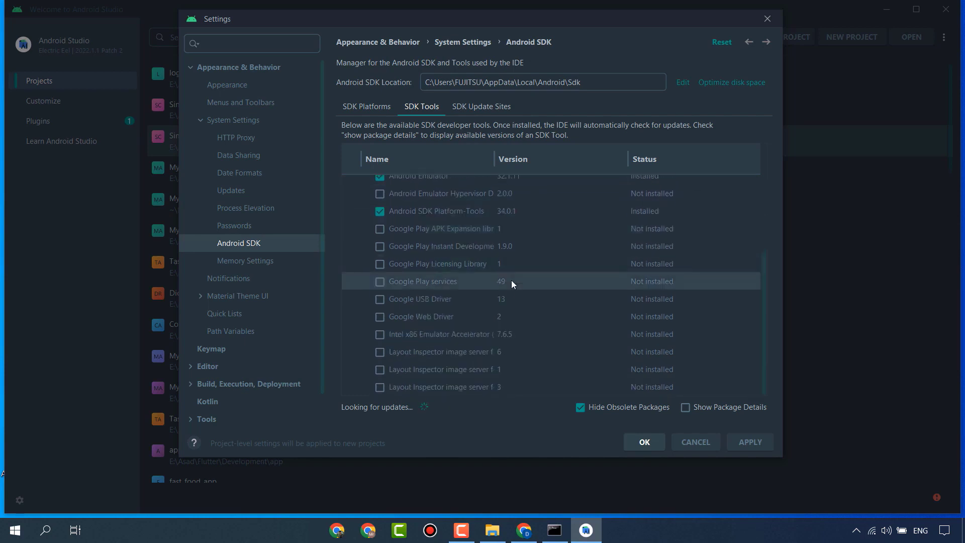
scroll(511, 280, up, 3)
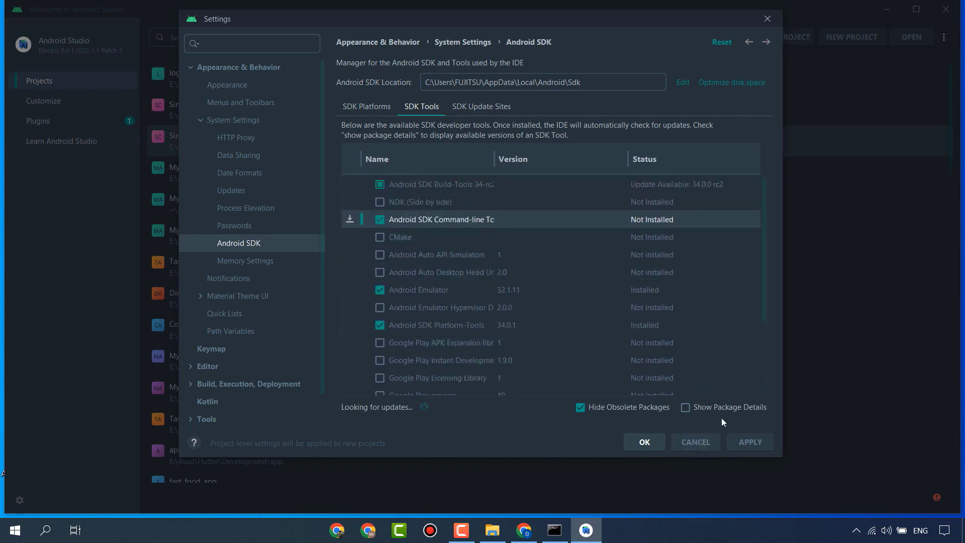
click(750, 442)
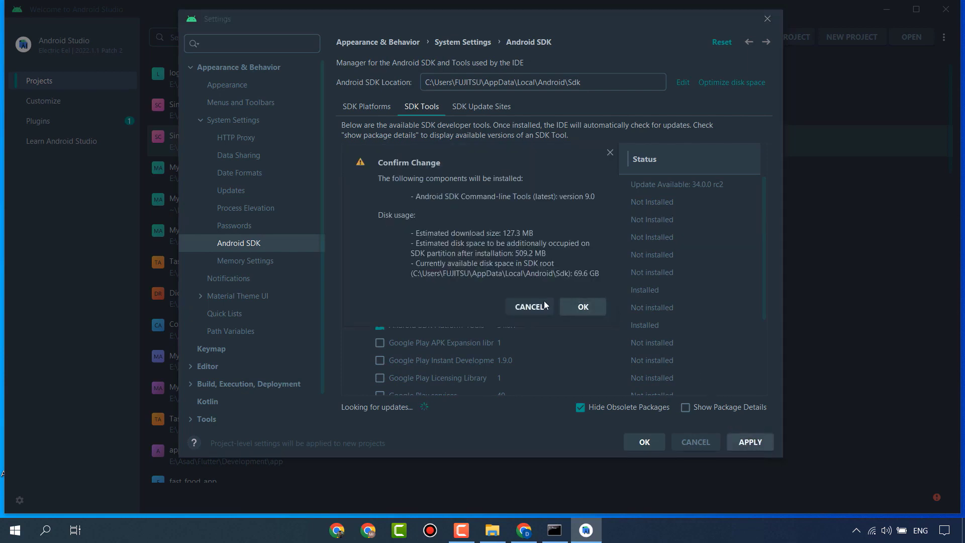
click(583, 307)
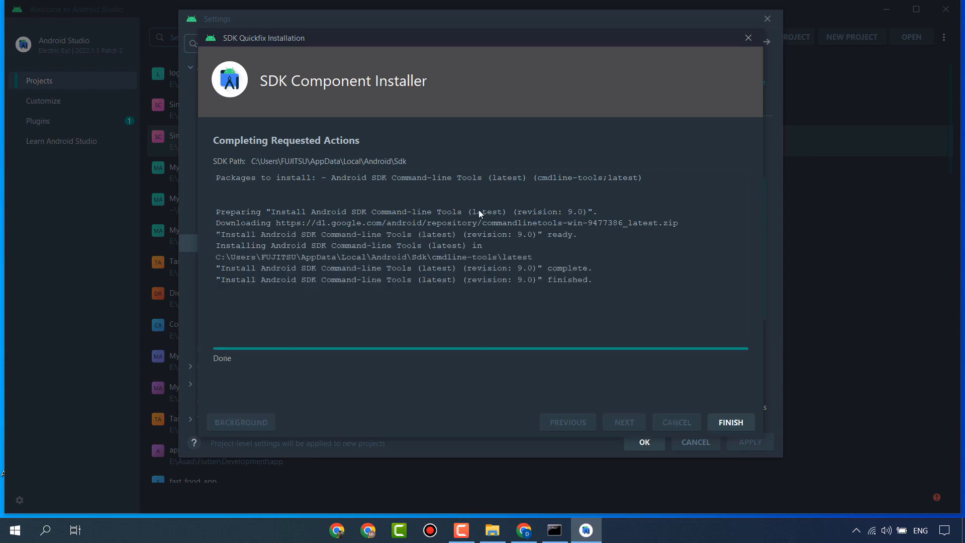
click(731, 422)
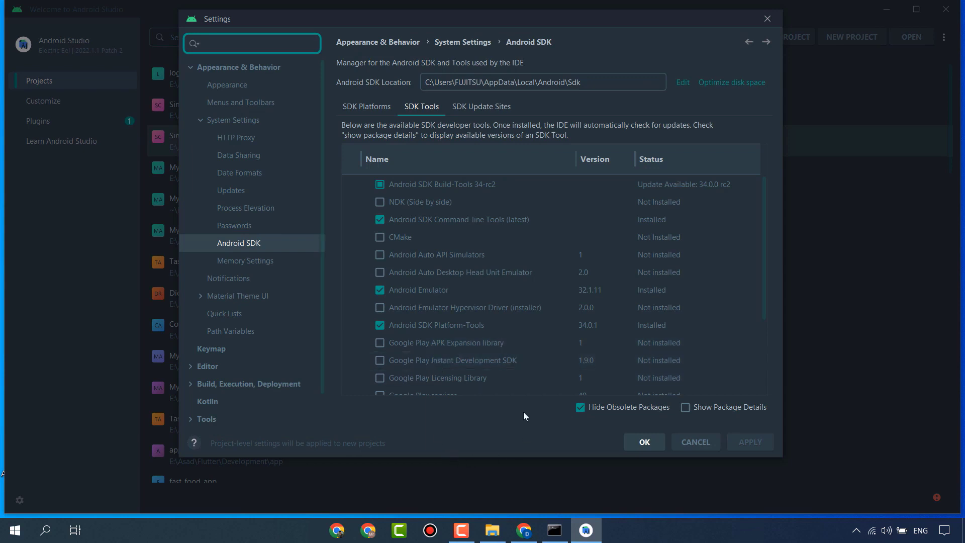
- Close the SDK settings, minimize Android Studio, and rerun flutter doctor --android-licenses in Command Prompt
click(645, 442)
click(590, 534)
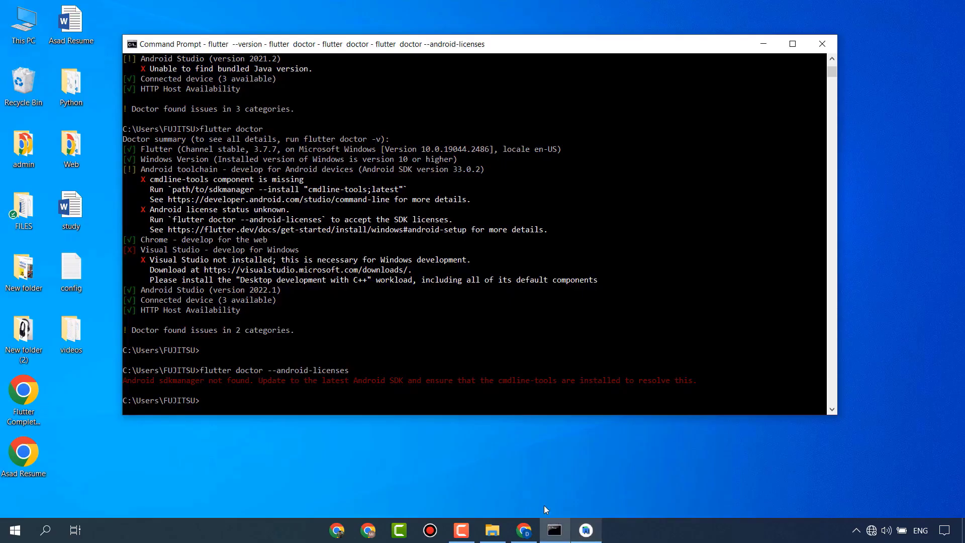
key(Up)
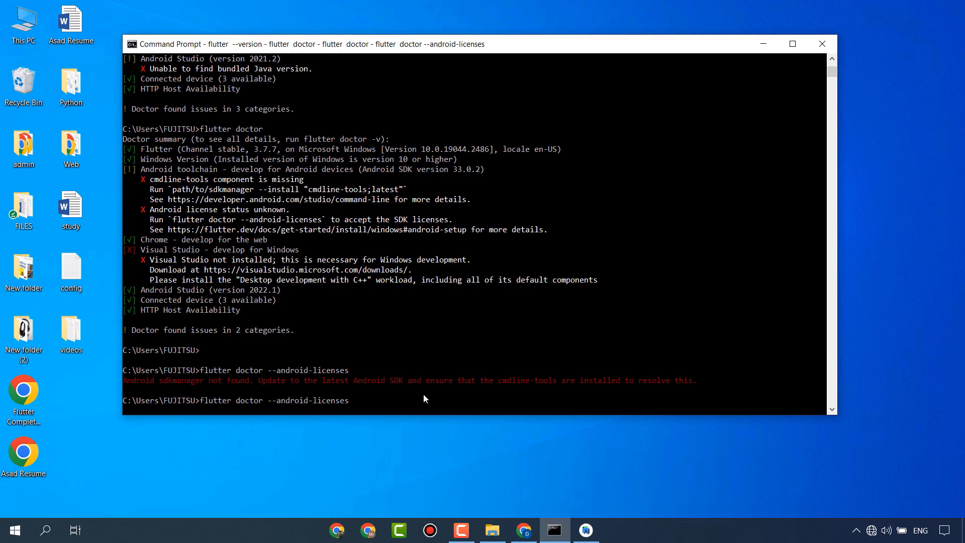
key(Return)
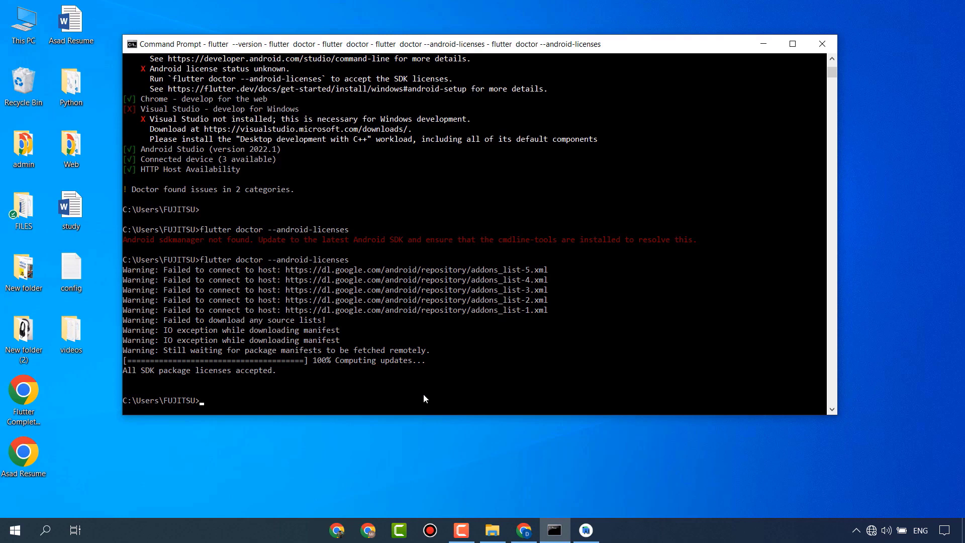
- Shorten the recalled command to flutter doctor, run it to recheck the setup, and close Command Prompt
key(Up)
key(BackSpace)
key(BackSpace)
key(BackSpace)
key(BackSpace)
key(BackSpace)
key(BackSpace)
key(BackSpace)
key(BackSpace)
key(BackSpace)
key(BackSpace)
key(BackSpace)
key(BackSpace)
key(BackSpace)
key(BackSpace)
key(BackSpace)
key(BackSpace)
key(BackSpace)
key(BackSpace)
key(BackSpace)
key(Return)
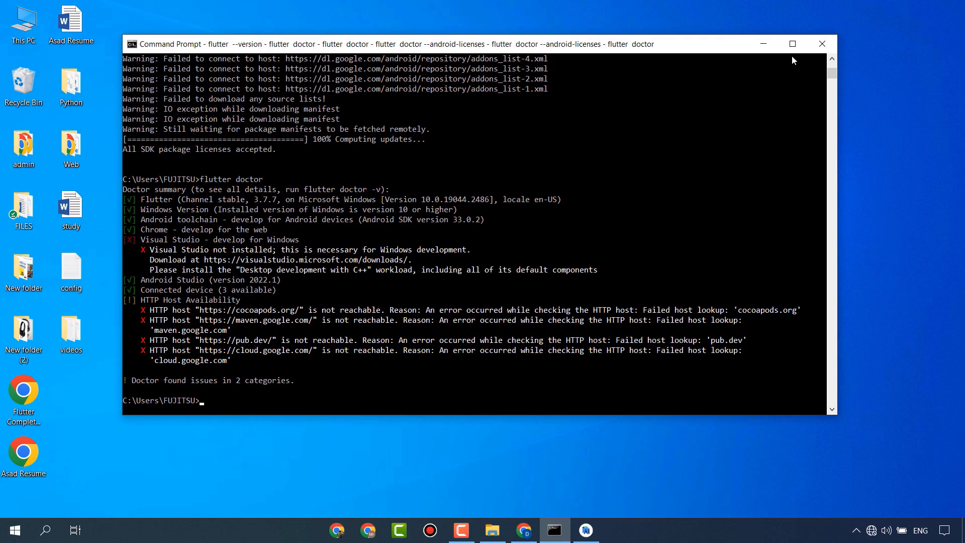
click(823, 44)
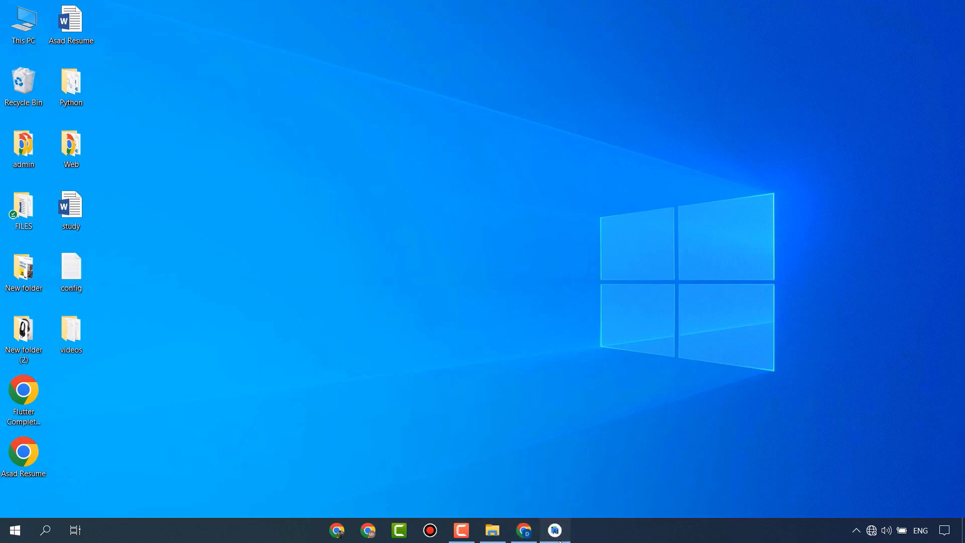
- Switch to Android Studio and open the Virtual Device Manager
click(558, 533)
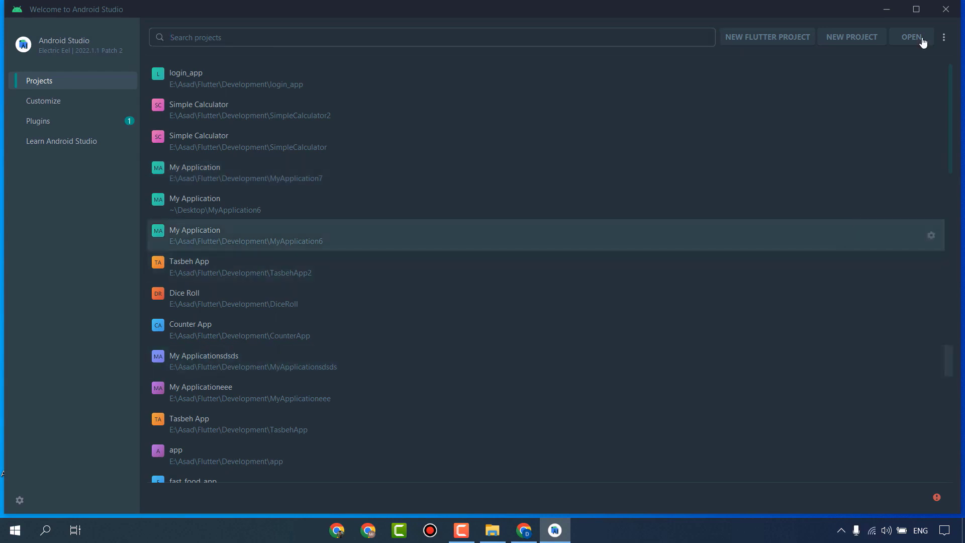
click(949, 43)
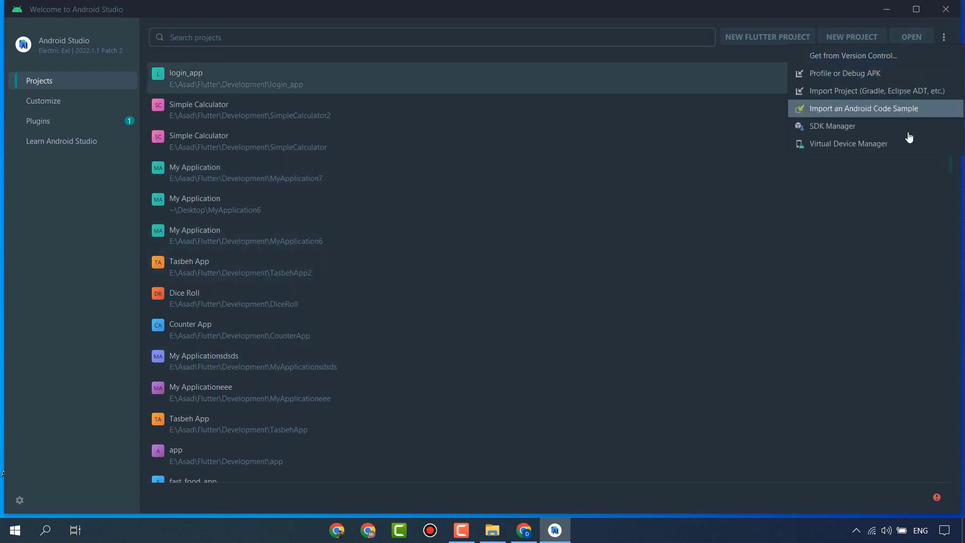
click(847, 147)
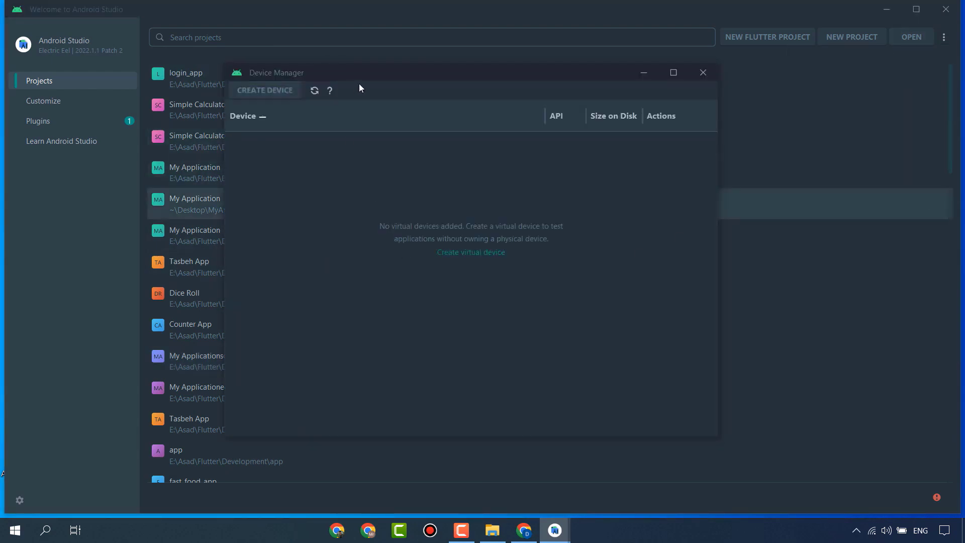
drag(359, 83, 373, 81)
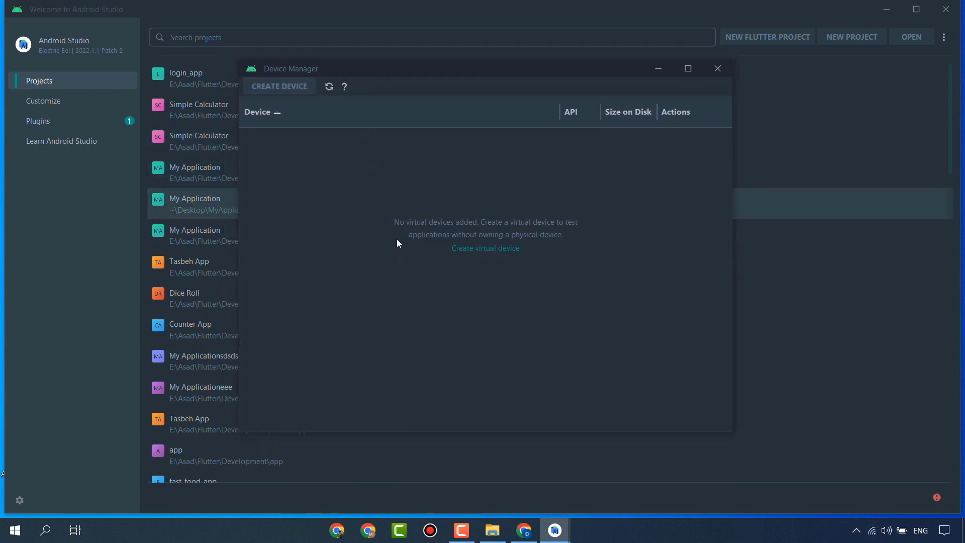
- Start creating a virtual device and choose the Pixel 4 XL phone as its hardware definition
click(280, 86)
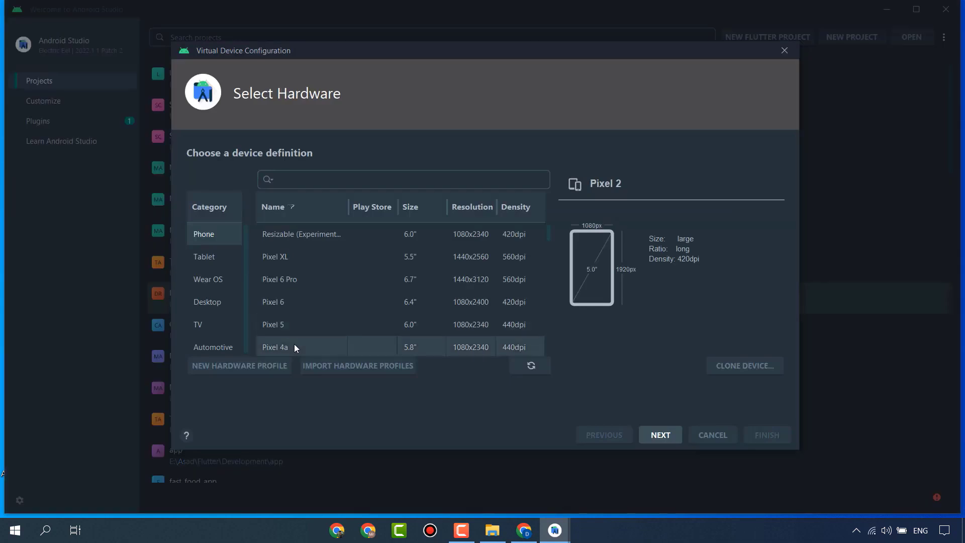
scroll(320, 331, down, 5)
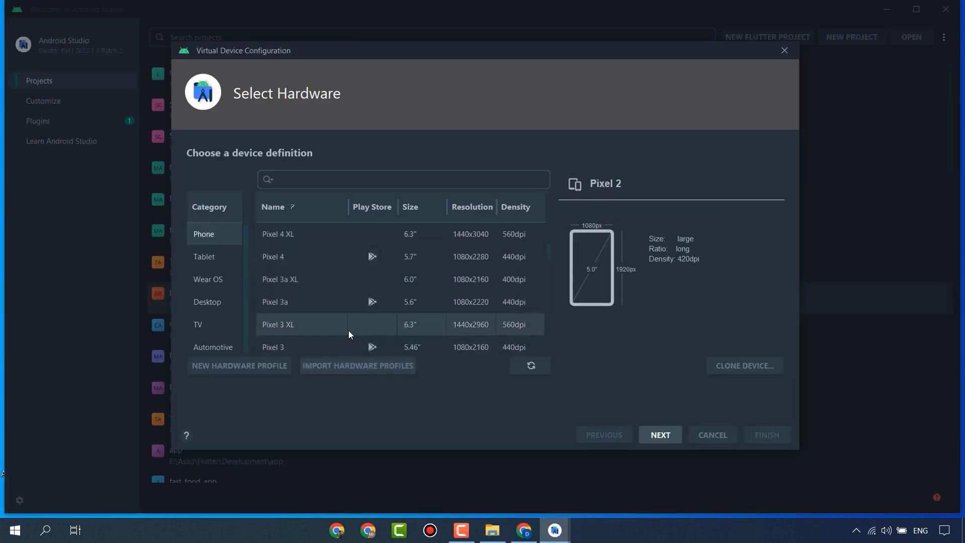
scroll(346, 330, up, 3)
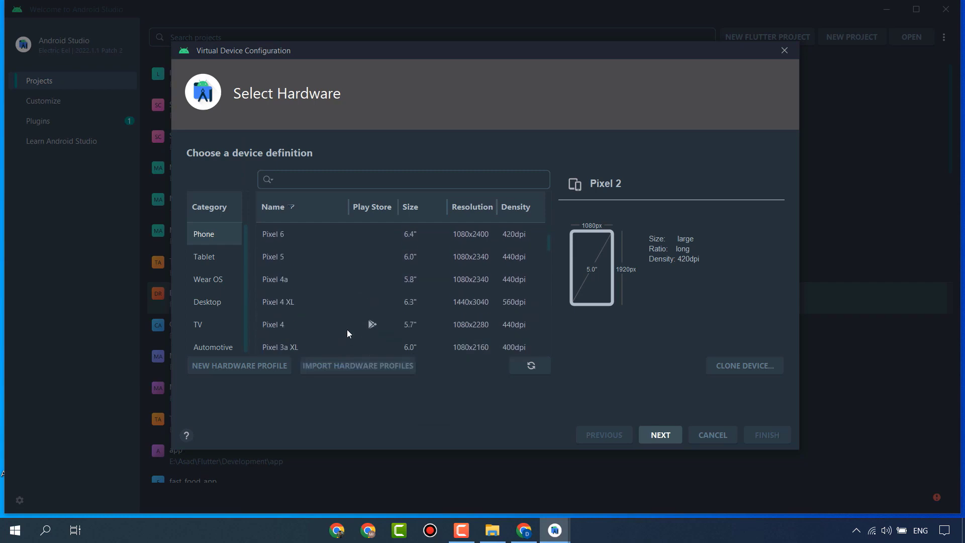
click(351, 301)
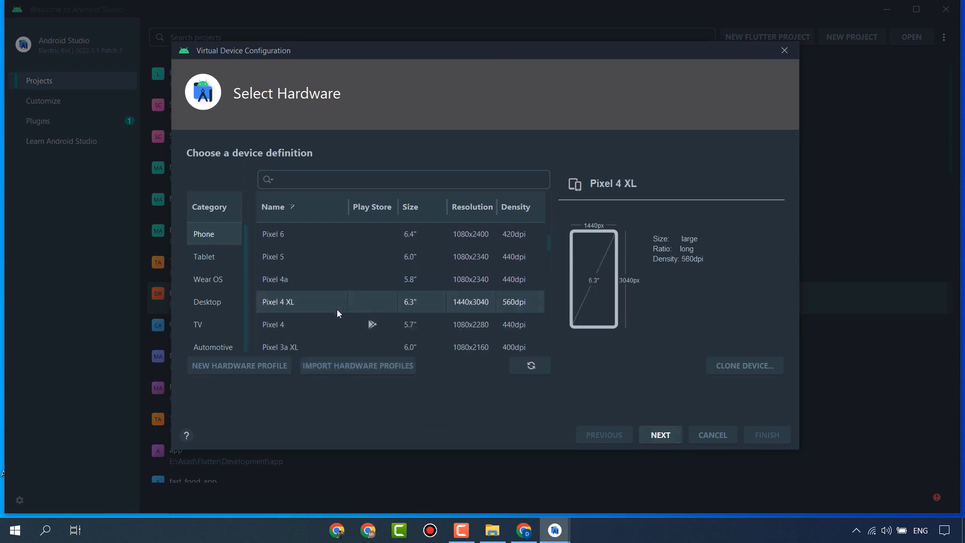
click(668, 435)
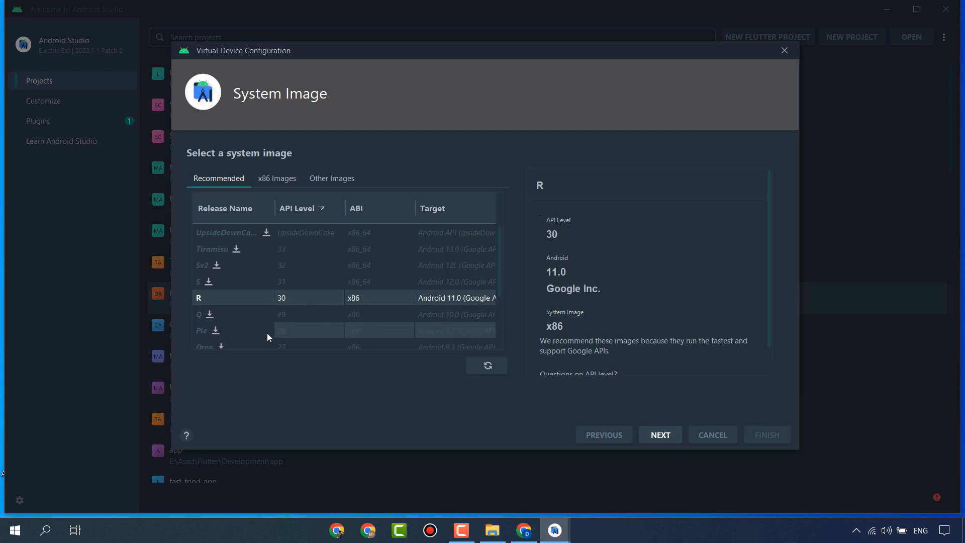
- Download and install the Lollipop system image with API level 22 for x86
scroll(268, 306, down, 1)
scroll(267, 306, down, 1)
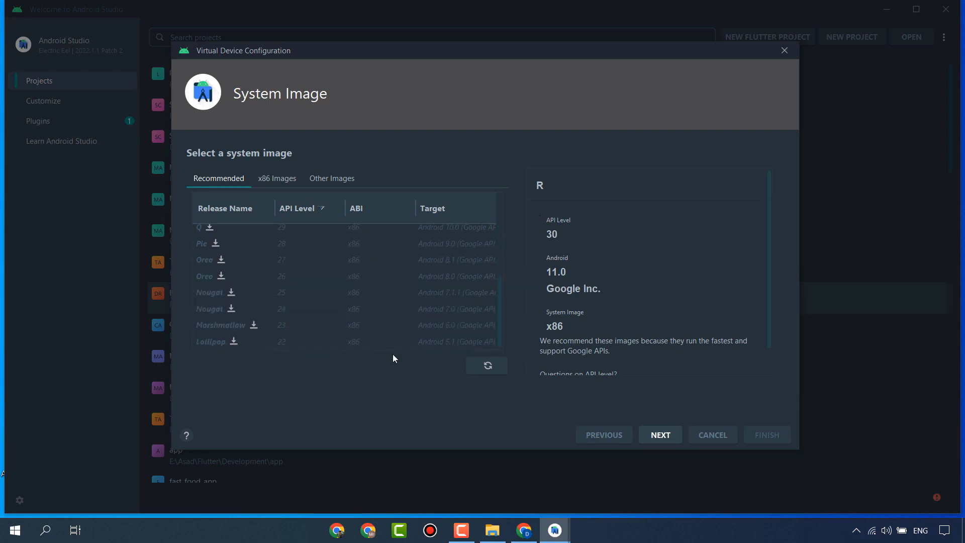
click(233, 342)
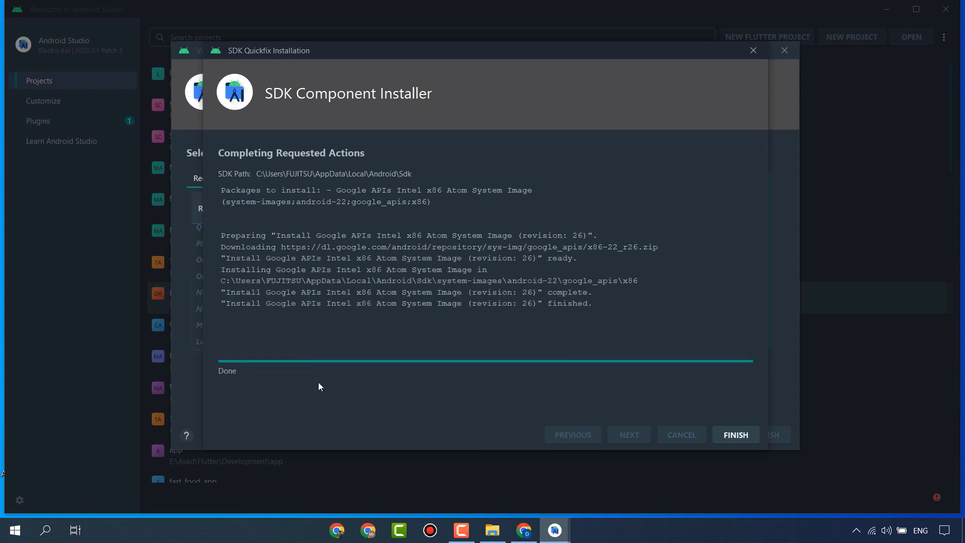
click(724, 435)
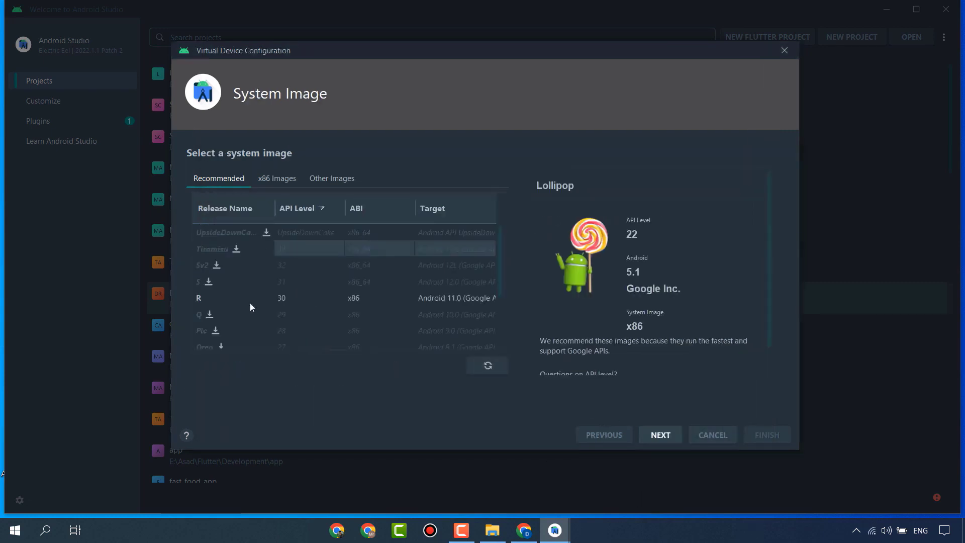
- Accept the Lollipop system image for the device and finish creating the AVD with its default name and portrait orientation
scroll(250, 303, down, 3)
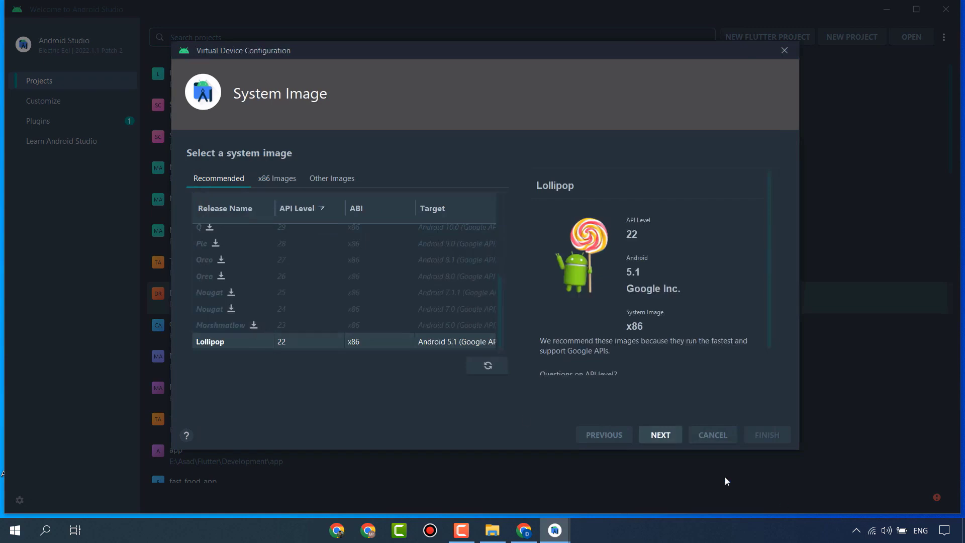
click(663, 437)
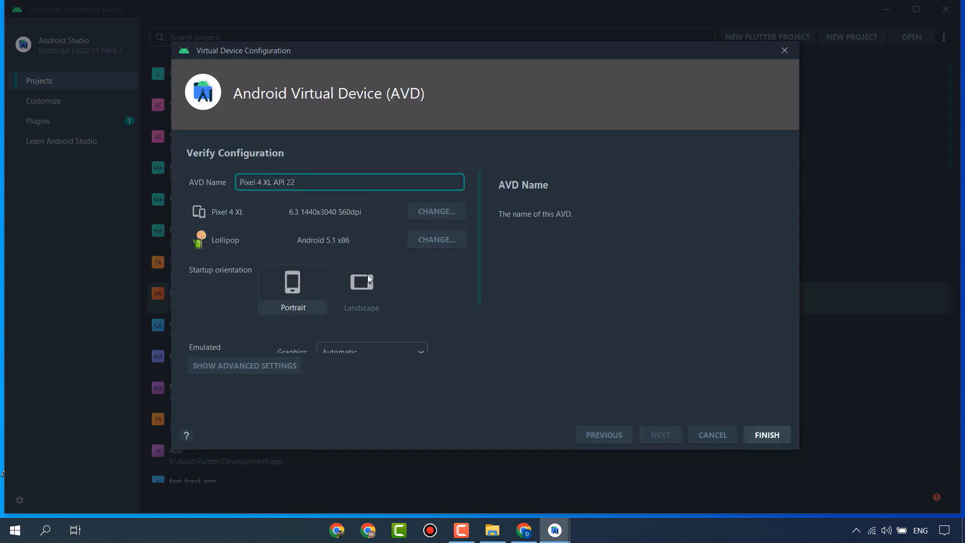
click(777, 439)
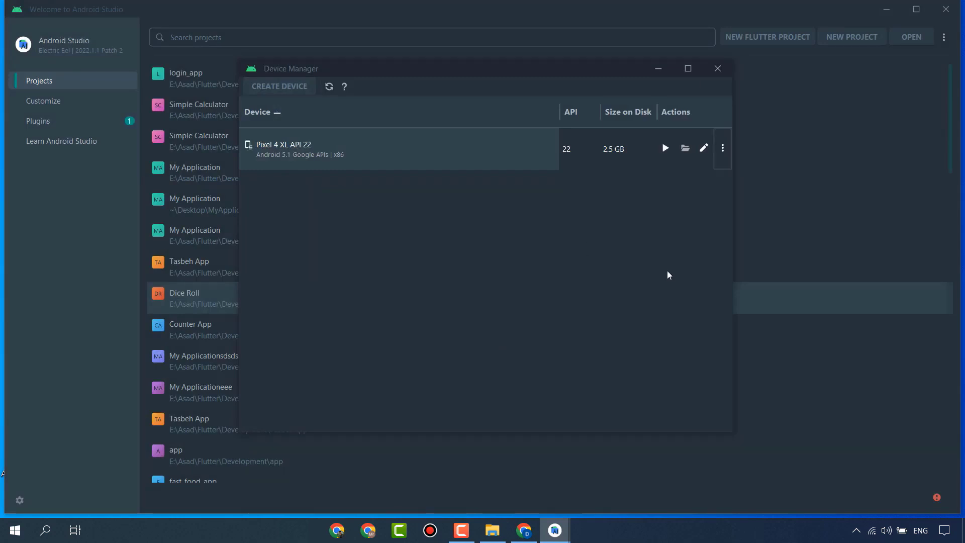
click(666, 148)
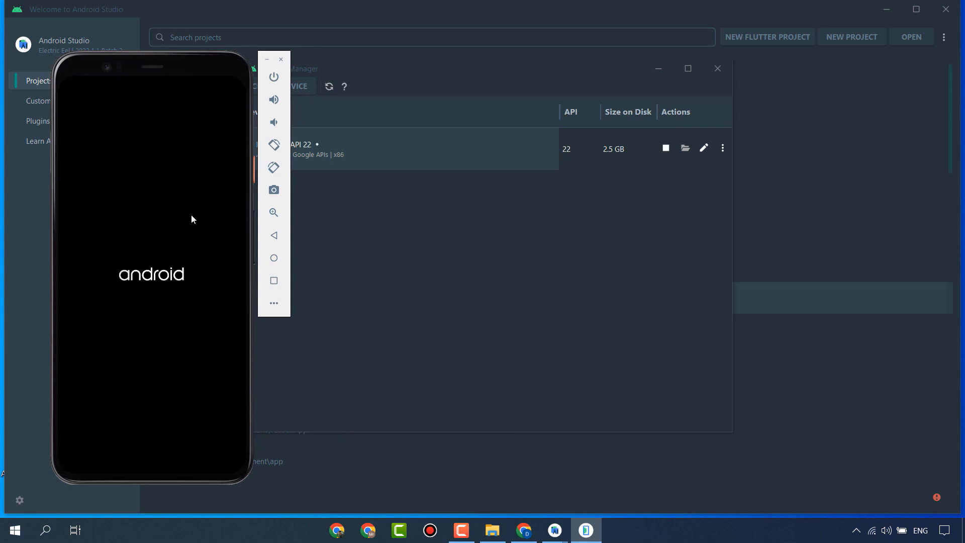
drag(199, 64, 517, 63)
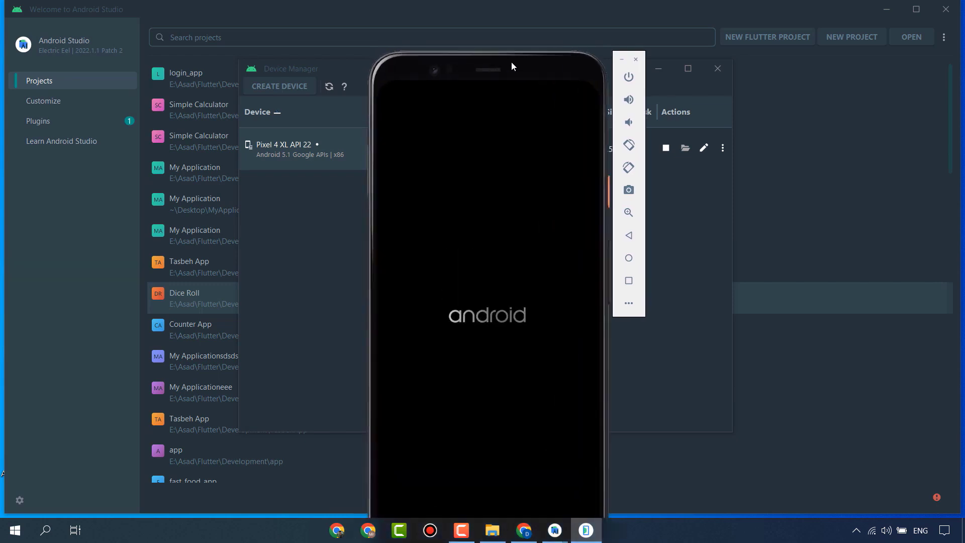
drag(511, 61, 826, 17)
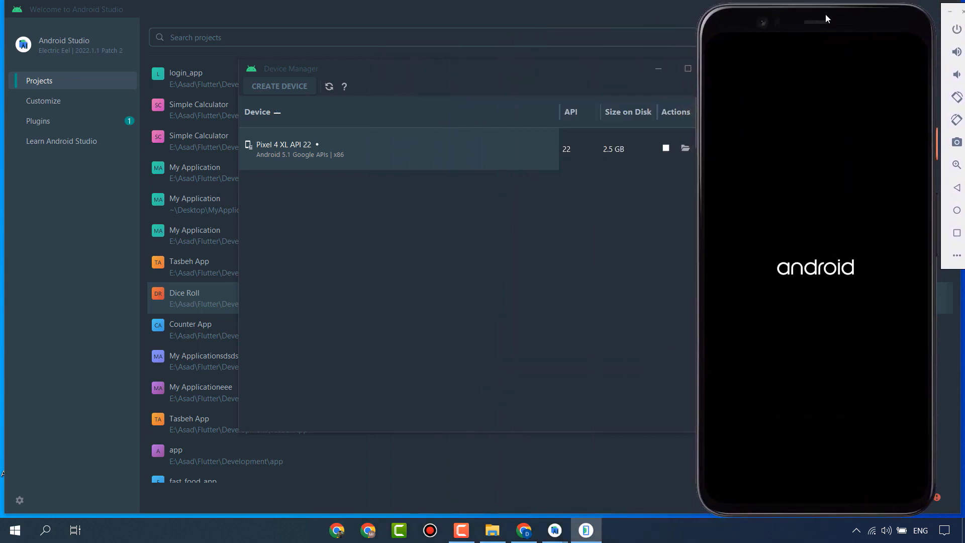
drag(825, 14, 849, 14)
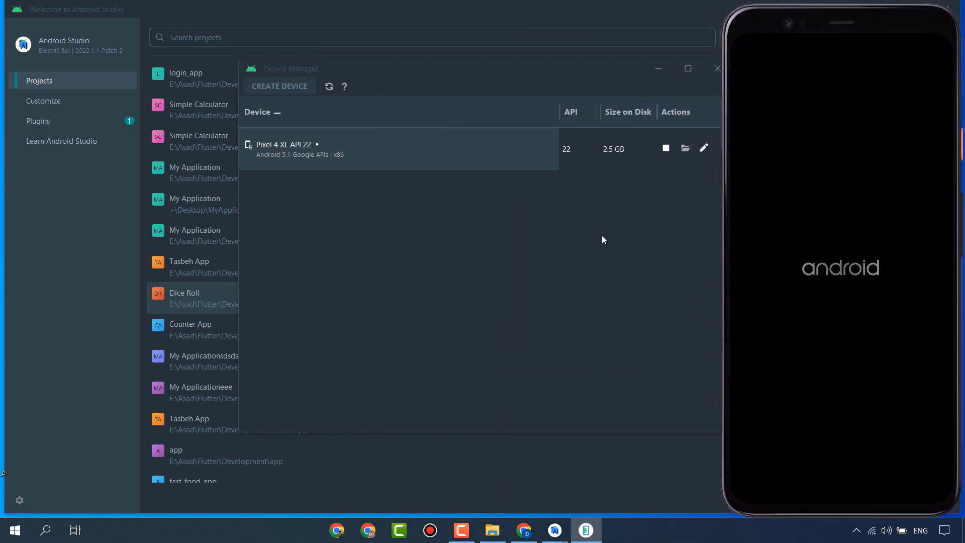
- Dismiss the welcome tip on the emulator's home screen and open its app list
drag(789, 23, 436, 29)
click(568, 147)
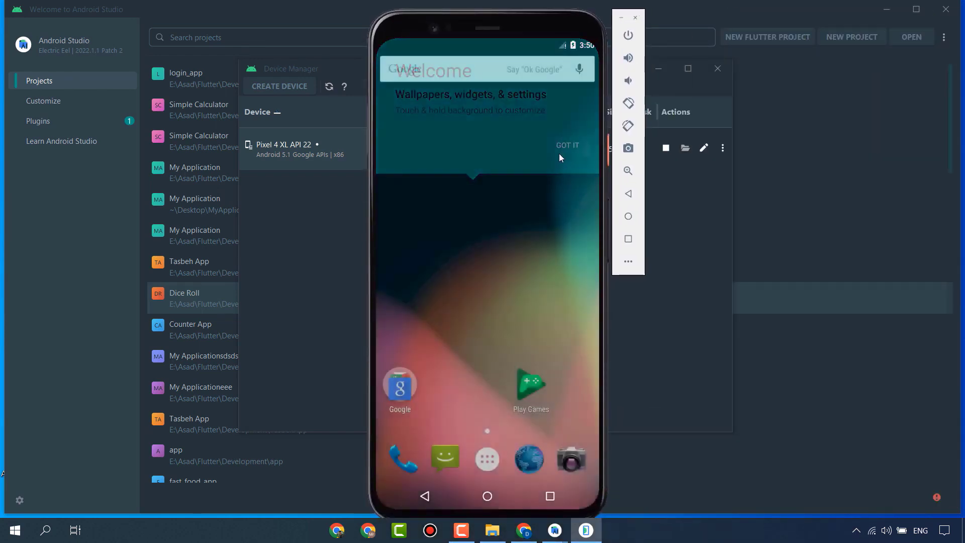
click(494, 463)
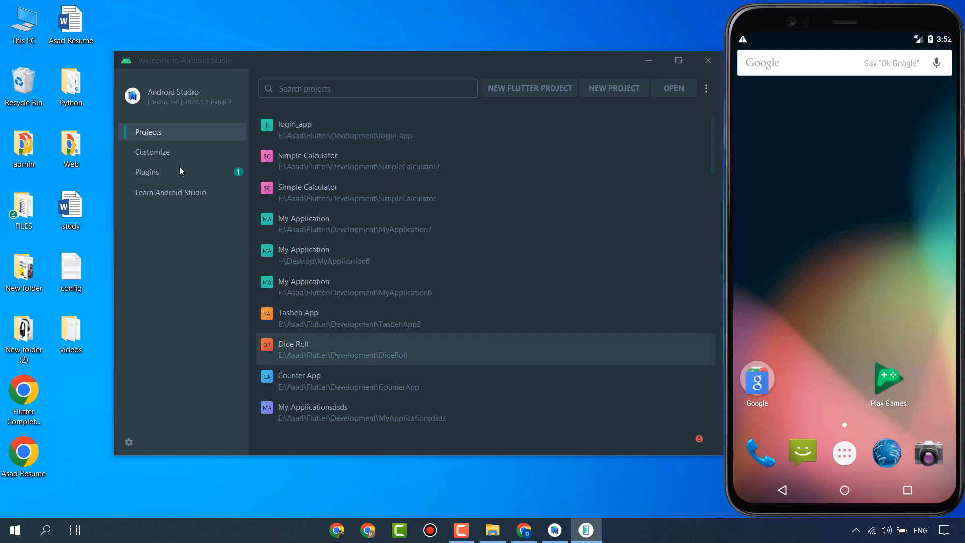
- Search the plugin marketplace for flutter and for dart, and check that both are among the installed plugins
click(150, 174)
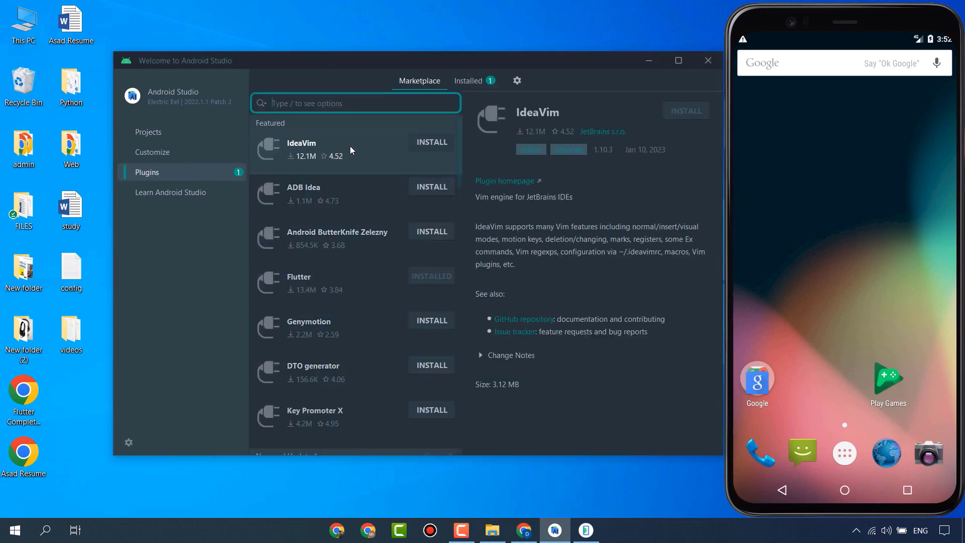
text(flutter)
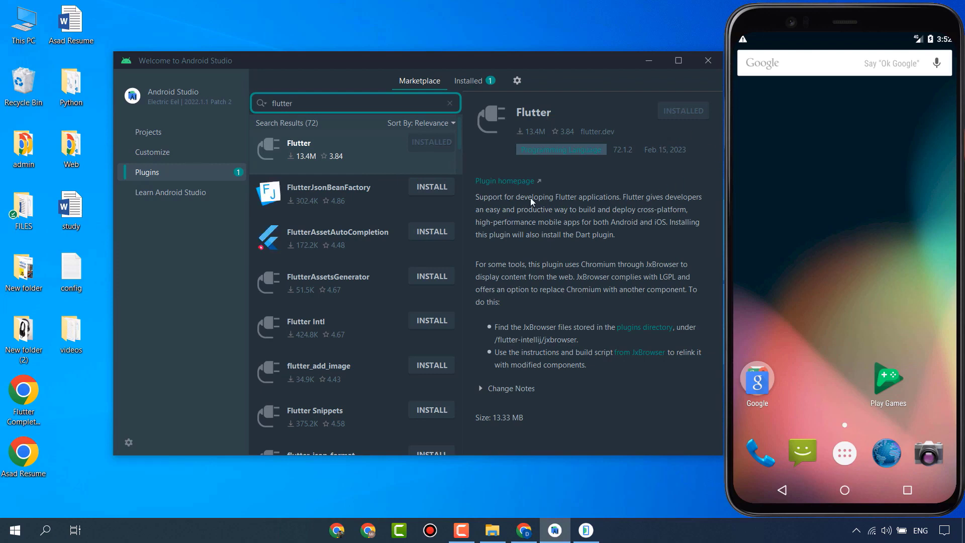
double_click(315, 106)
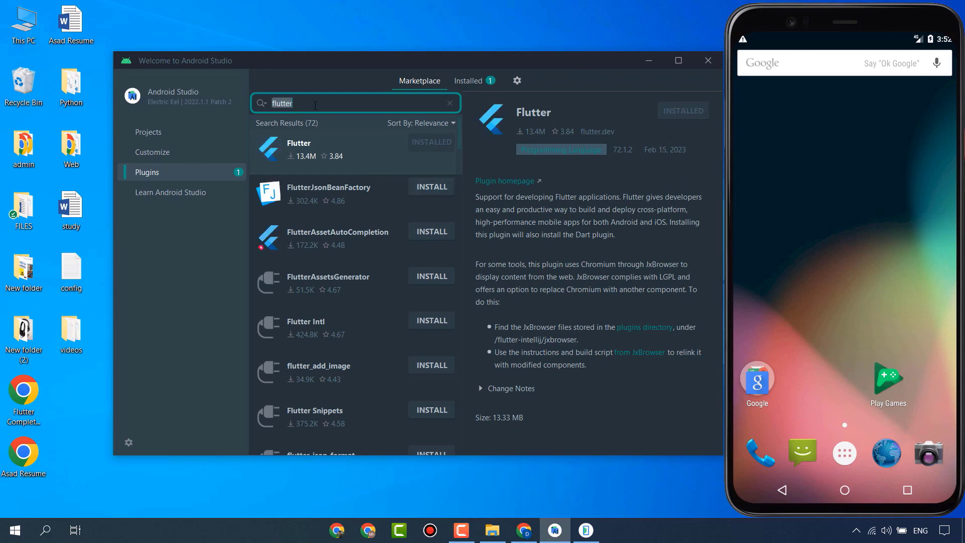
key(BackSpace)
text(dart)
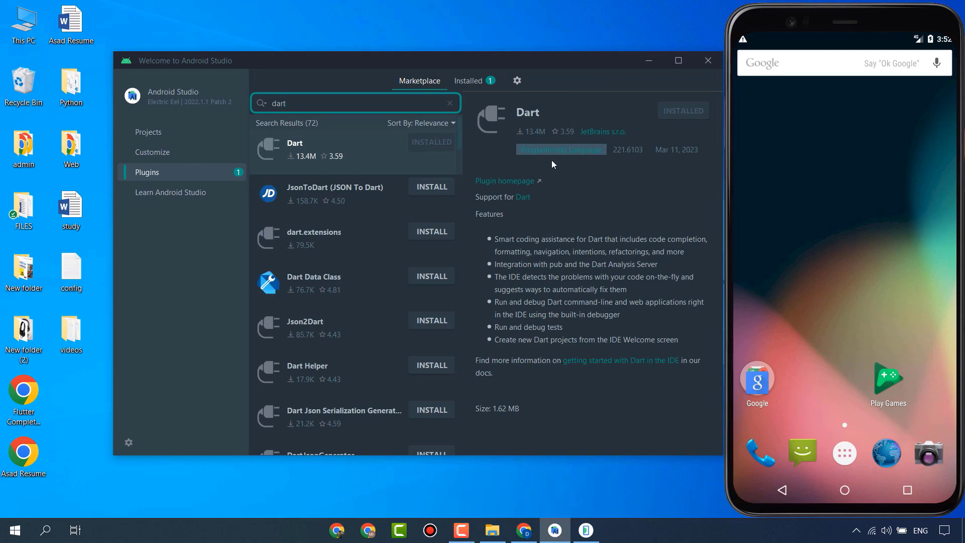
click(469, 81)
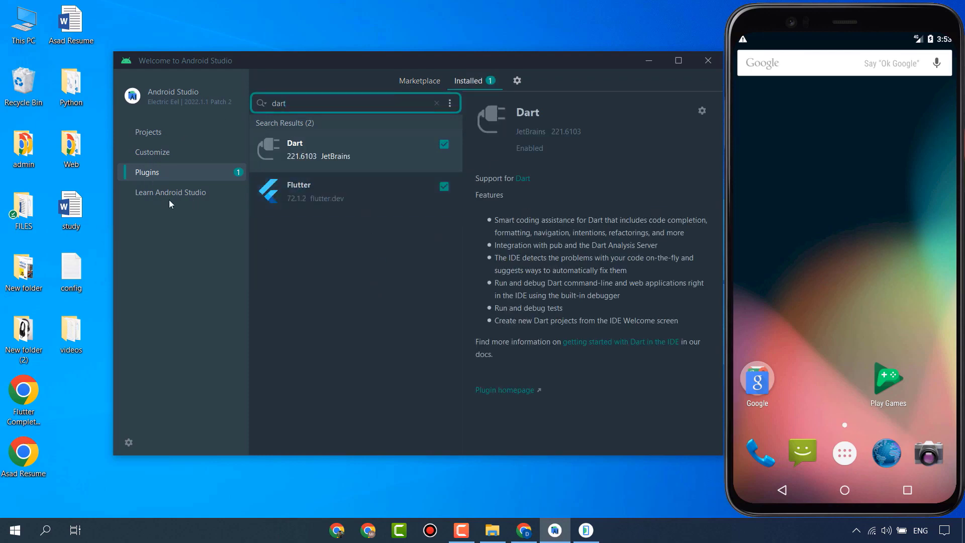
- Return to the projects list, start a new Flutter project, and choose the Flutter generator
click(181, 136)
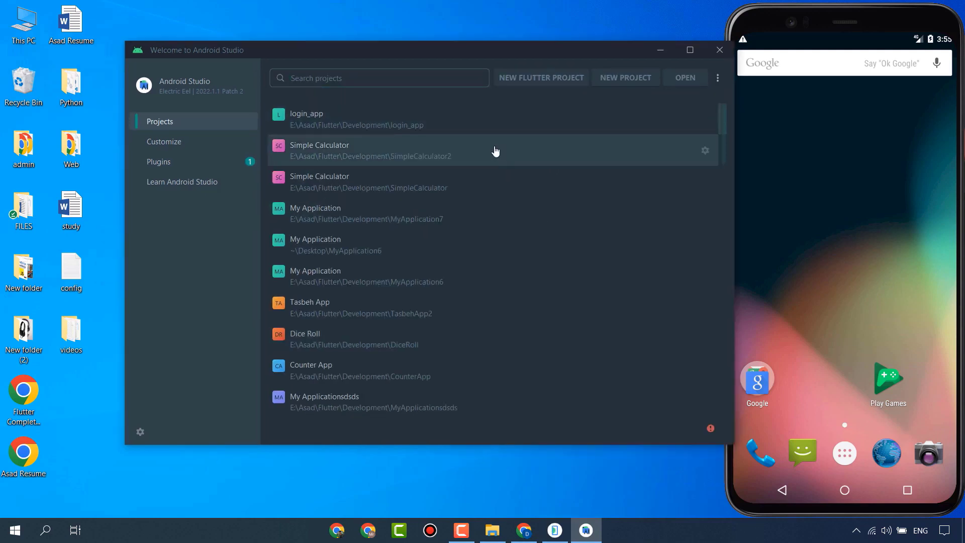
click(511, 82)
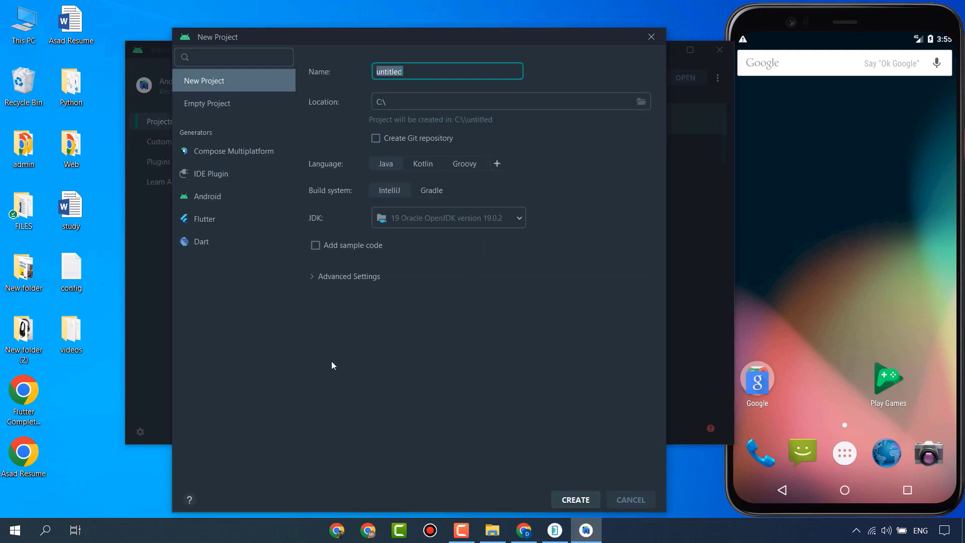
click(213, 221)
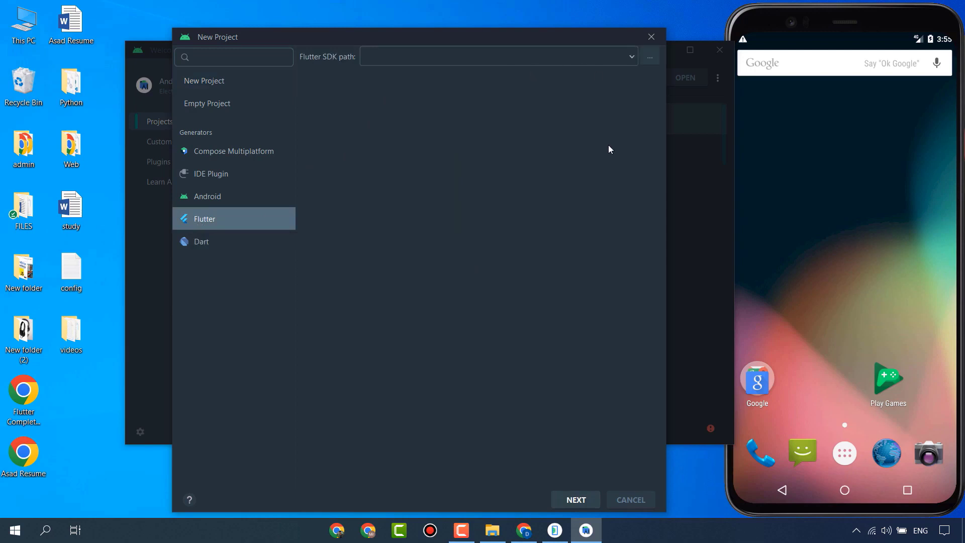
- Try to set the Flutter SDK path to the C:\flutter\bin folder
click(631, 58)
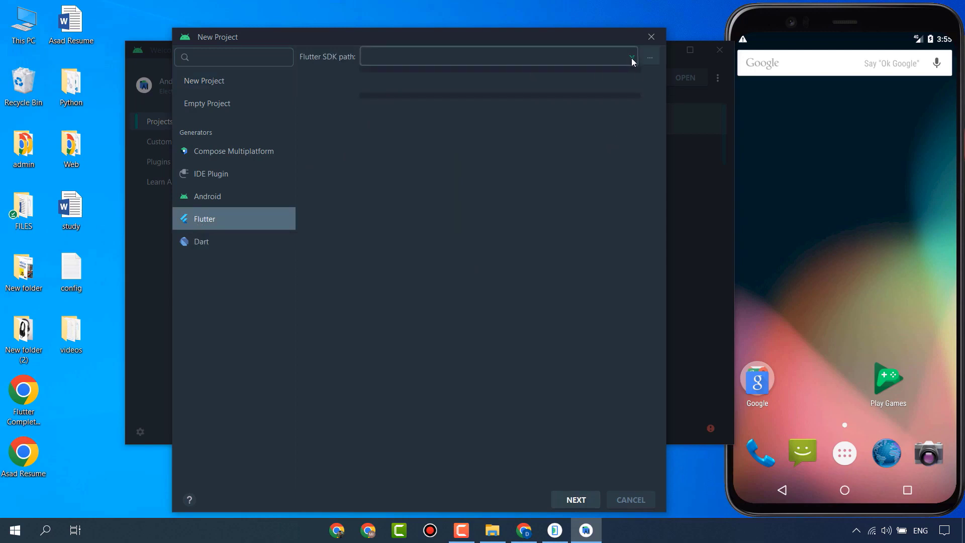
click(650, 58)
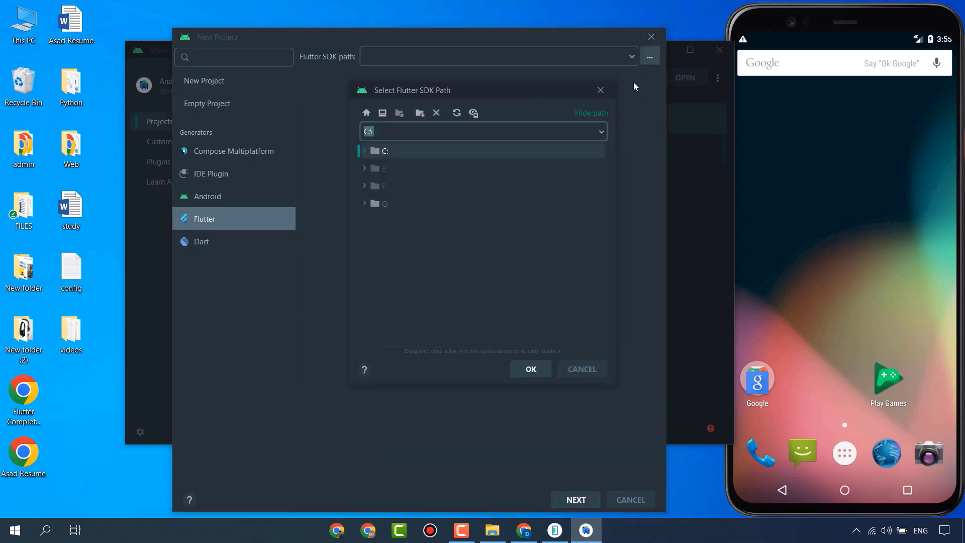
click(365, 151)
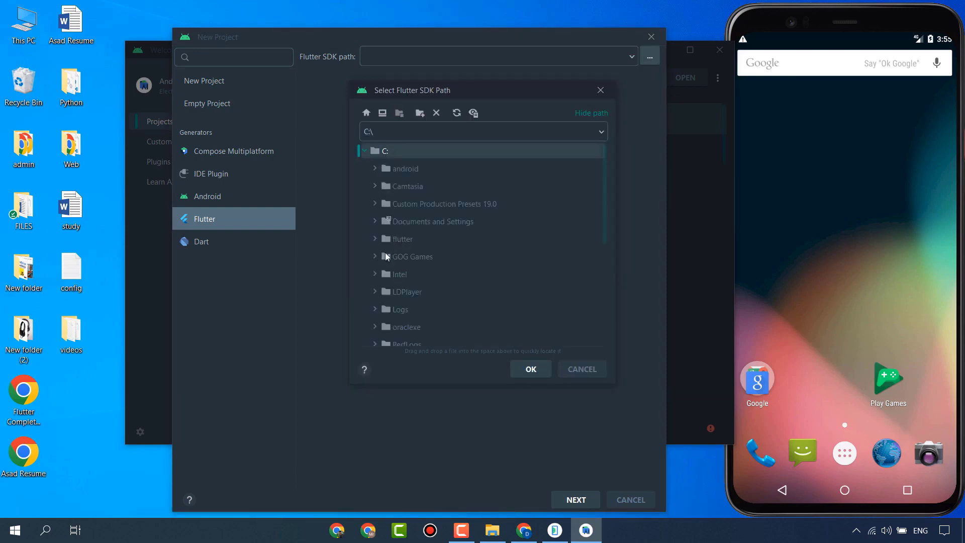
scroll(387, 271, down, 3)
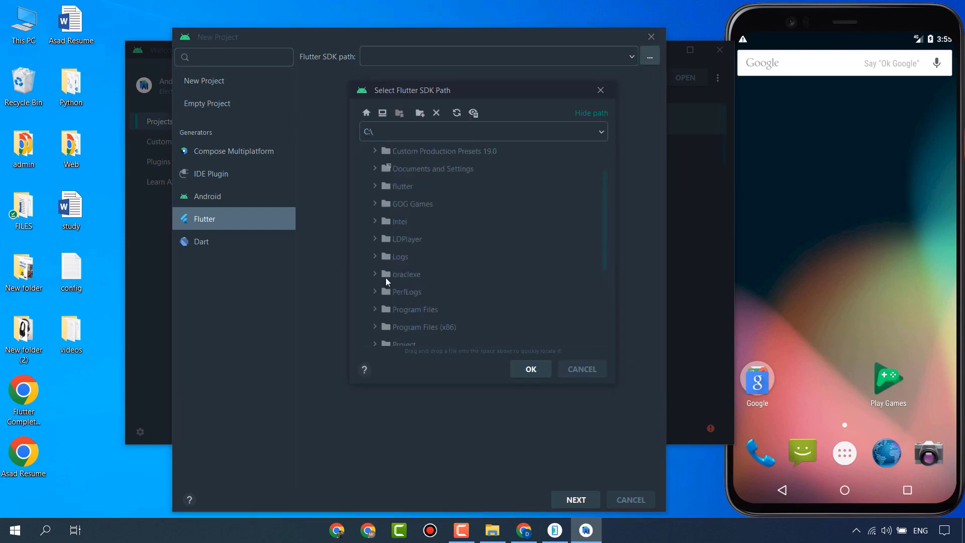
scroll(386, 280, up, 3)
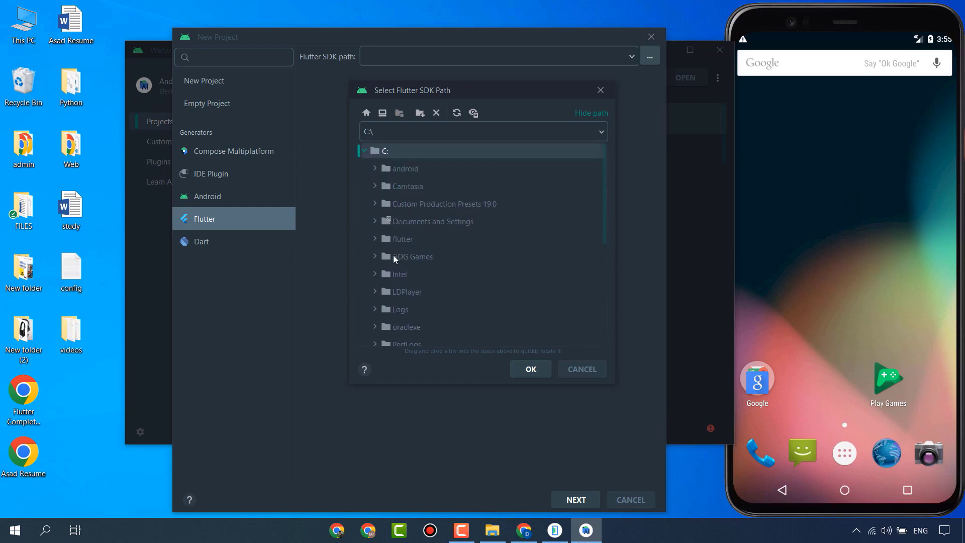
click(375, 240)
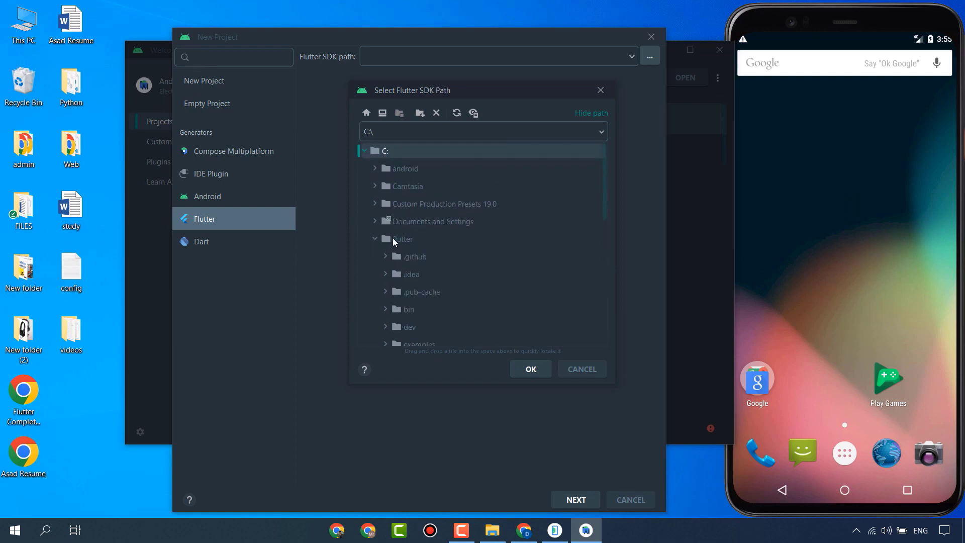
scroll(393, 237, down, 3)
click(402, 256)
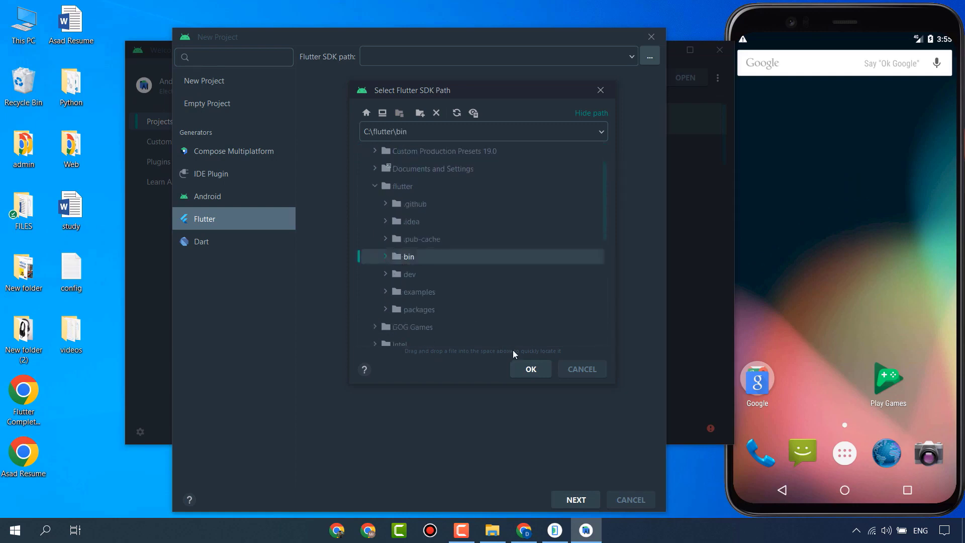
click(527, 370)
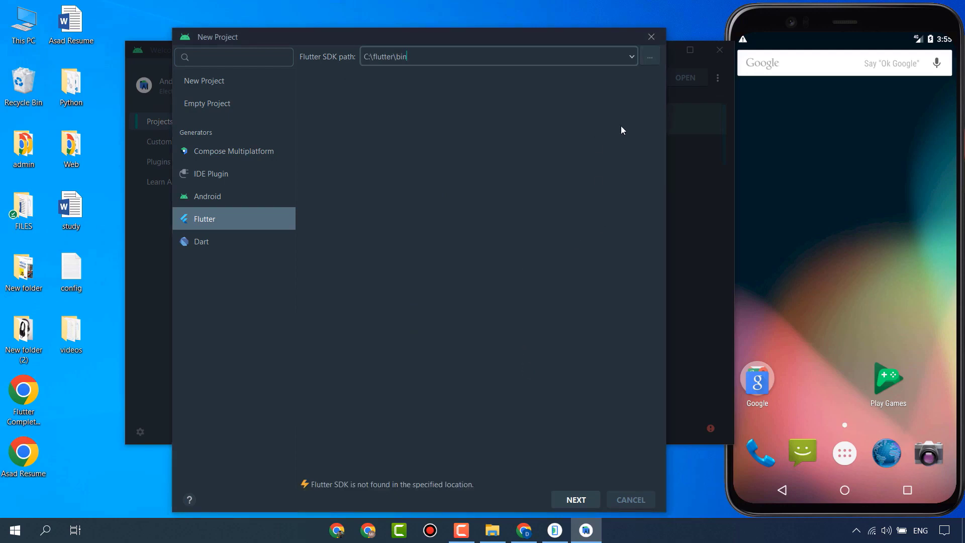
- Set the Flutter SDK path to C:\flutter and proceed to the new project's settings
click(649, 57)
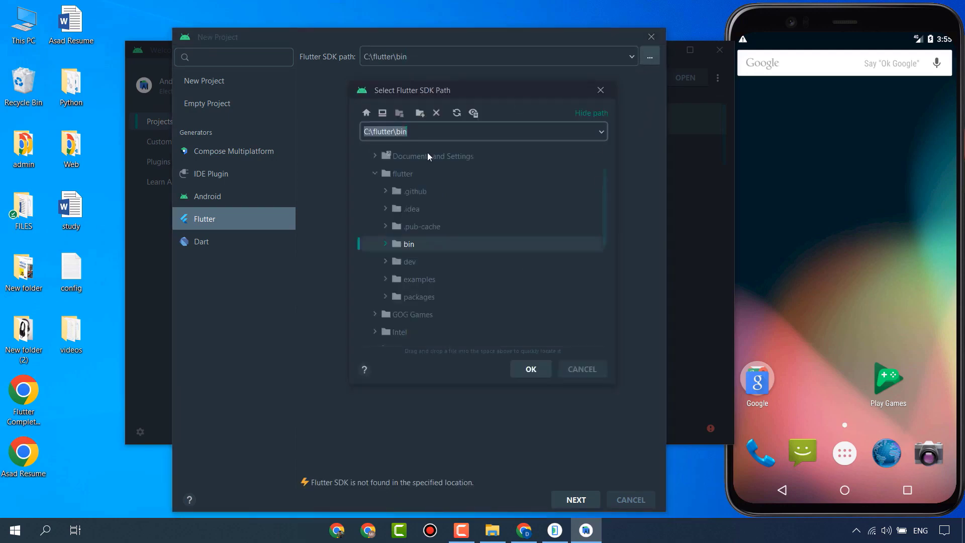
click(401, 175)
click(528, 369)
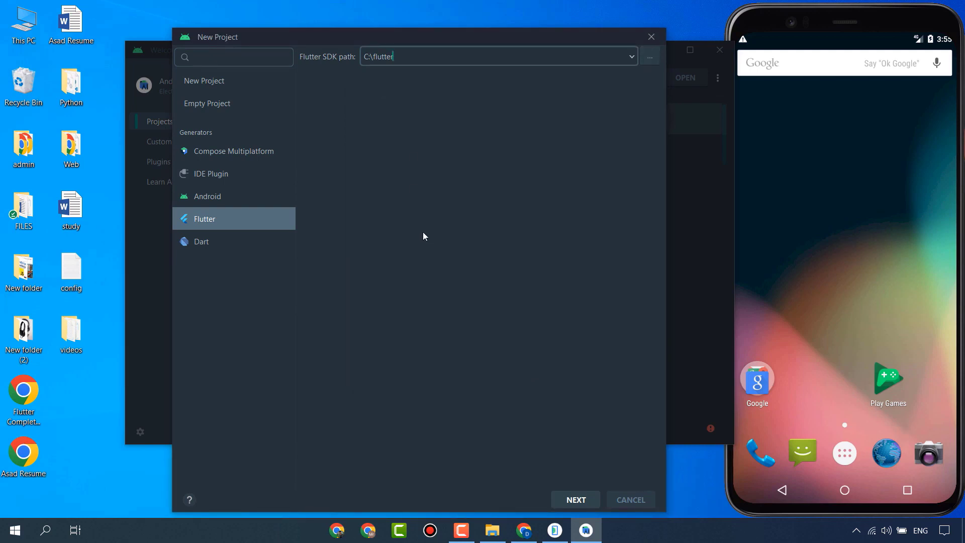
click(576, 499)
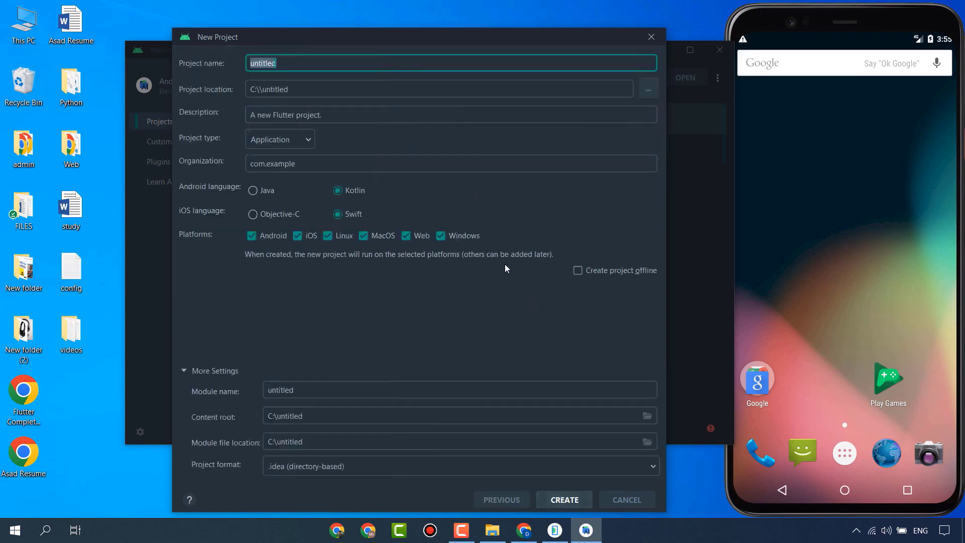
- Name the project test_apps and create it with the remaining settings at their defaults
click(312, 66)
key(BackSpace)
key(BackSpace)
key(BackSpace)
key(BackSpace)
key(BackSpace)
key(BackSpace)
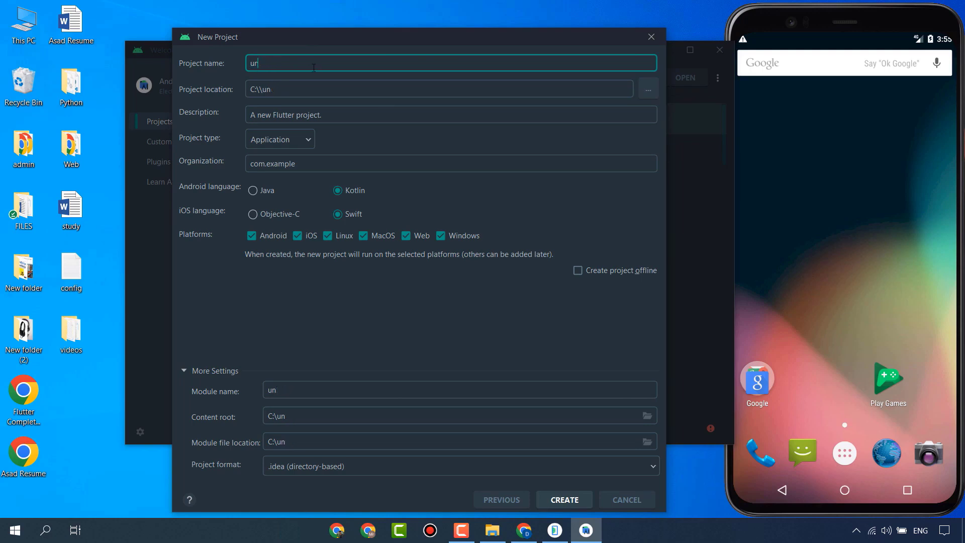
key(BackSpace)
key(BackSpace)
text(test_ap)
key(BackSpace)
key(BackSpace)
key(BackSpace)
text(_apps)
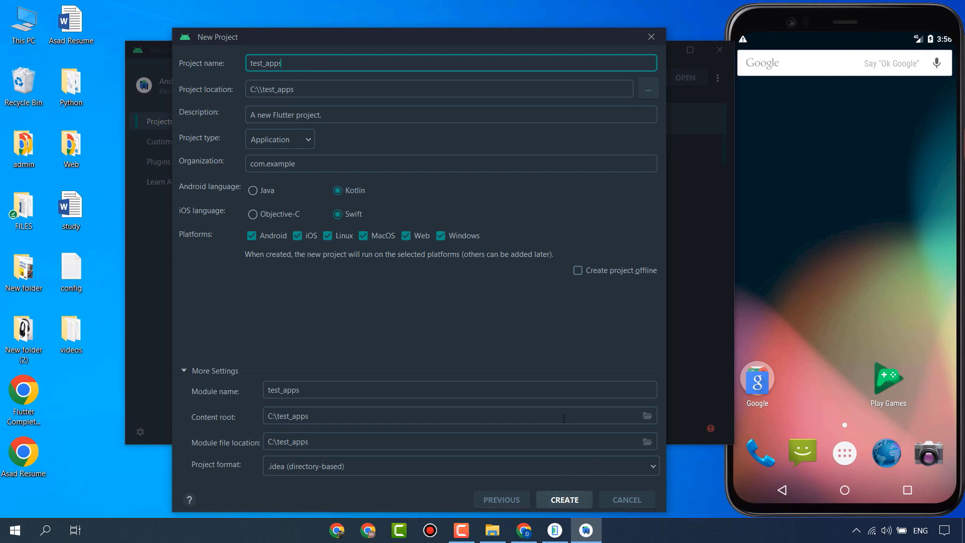
click(583, 500)
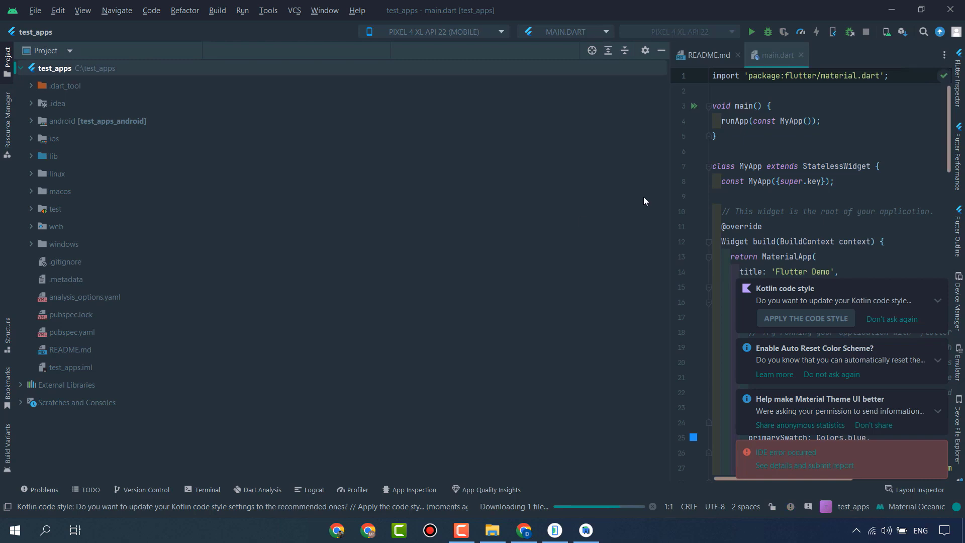
- Narrow the project tree to give the main.dart editor more width, and place the cursor in the code
drag(670, 156, 173, 195)
click(356, 168)
click(373, 149)
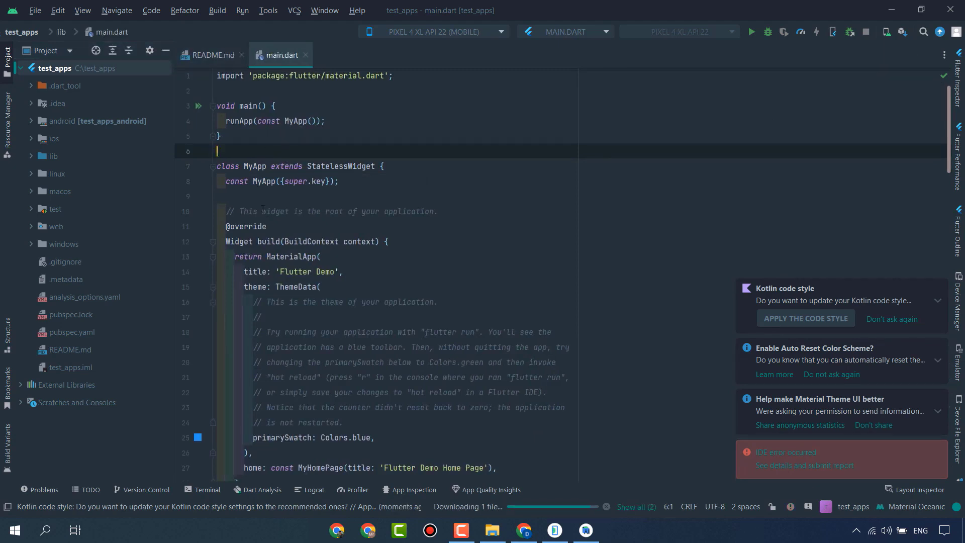
- Examine the generated main.dart code from the MyApp class through the home page widget and its state class
scroll(308, 191, down, 4)
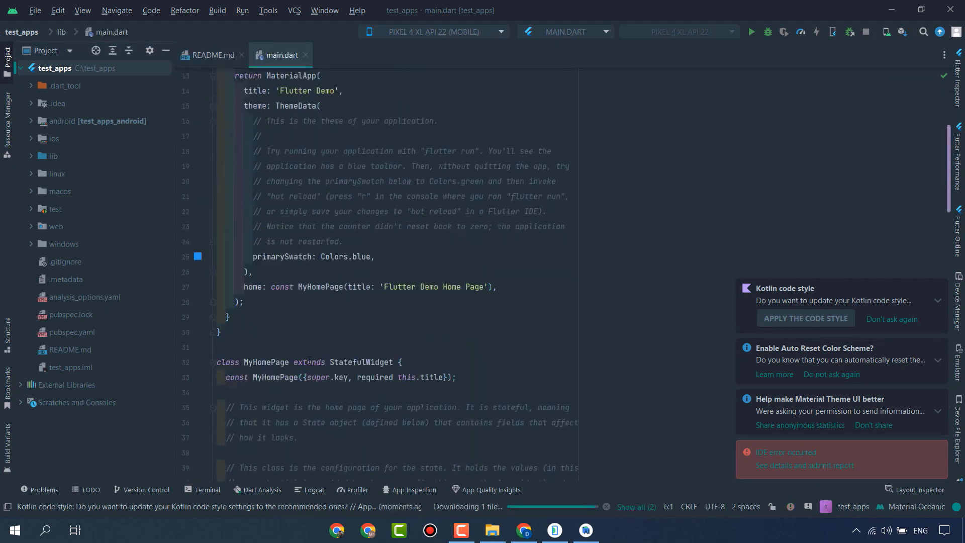
click(310, 347)
scroll(311, 342, down, 6)
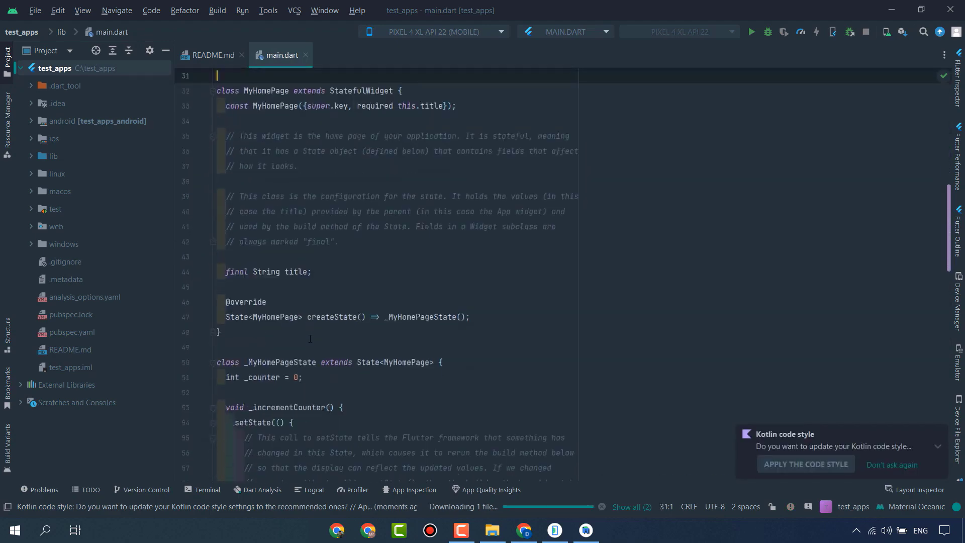
scroll(310, 338, down, 5)
scroll(311, 334, down, 6)
scroll(315, 327, up, 9)
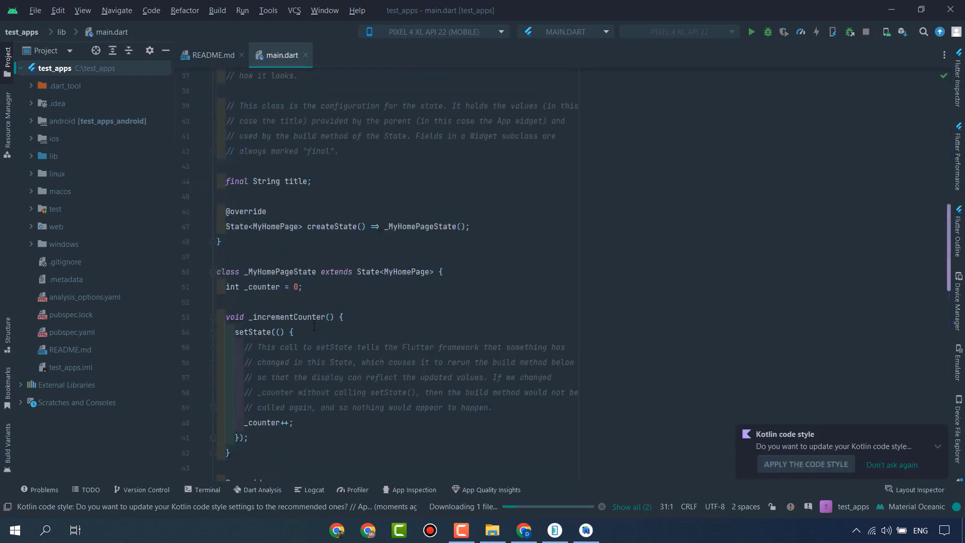
scroll(314, 327, up, 7)
scroll(325, 302, down, 14)
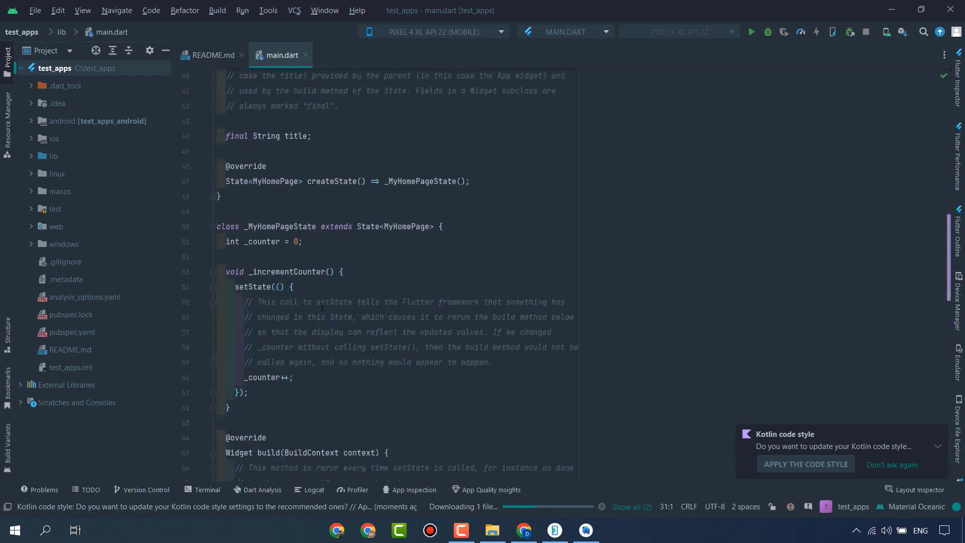
scroll(296, 415, down, 12)
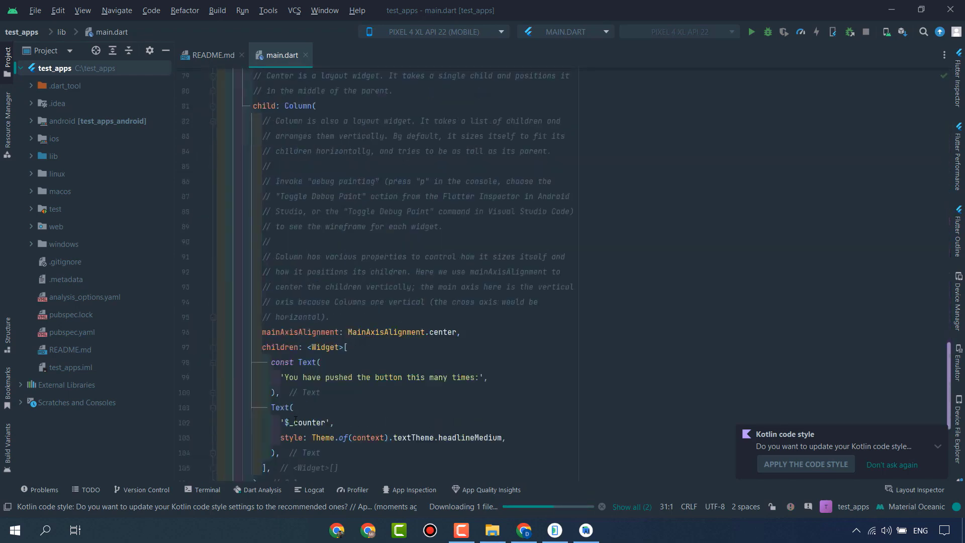
click(358, 397)
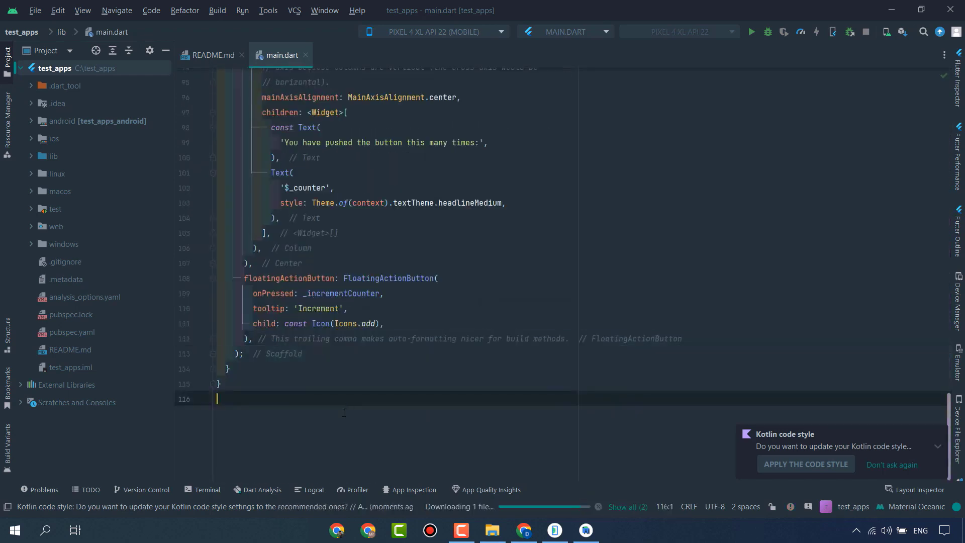
scroll(358, 391, up, 14)
scroll(358, 391, up, 1)
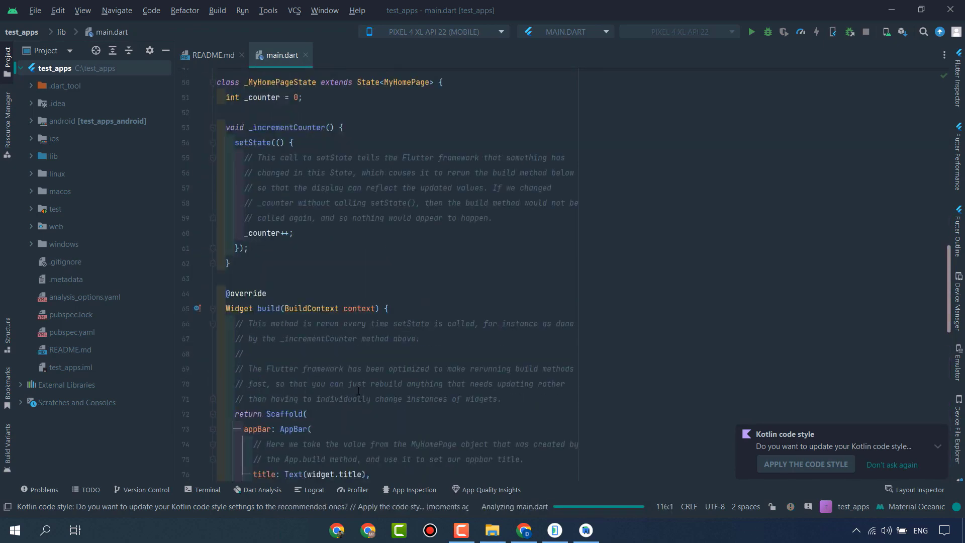
click(343, 257)
click(344, 279)
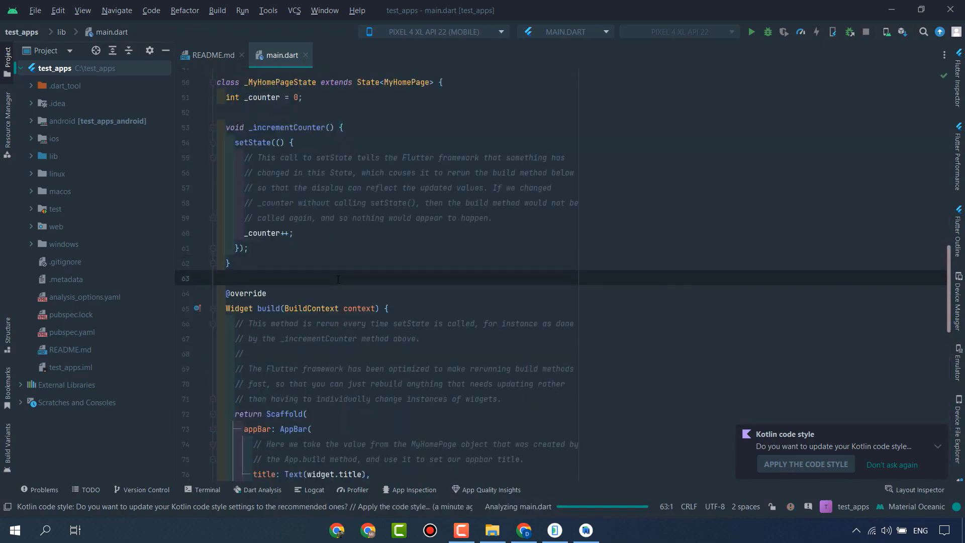
scroll(339, 278, up, 5)
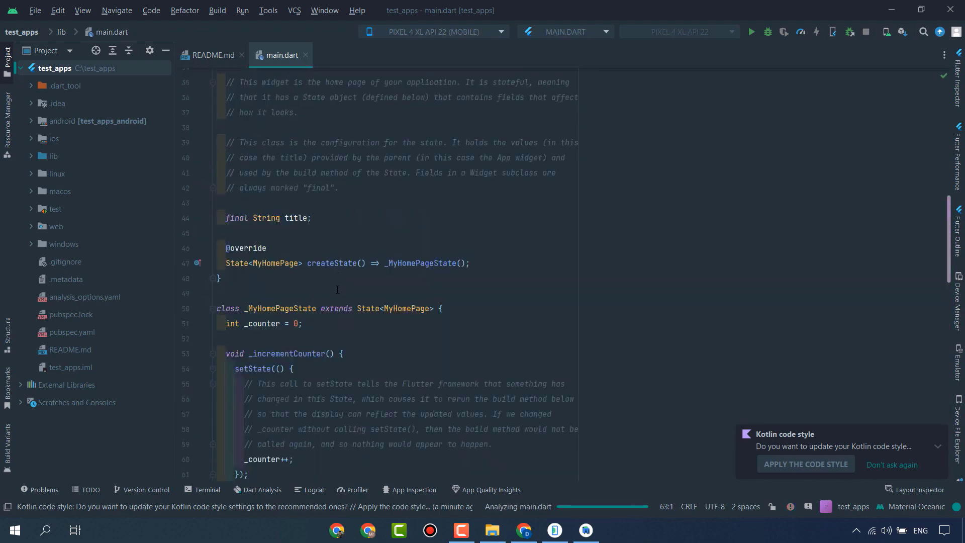
scroll(336, 288, up, 11)
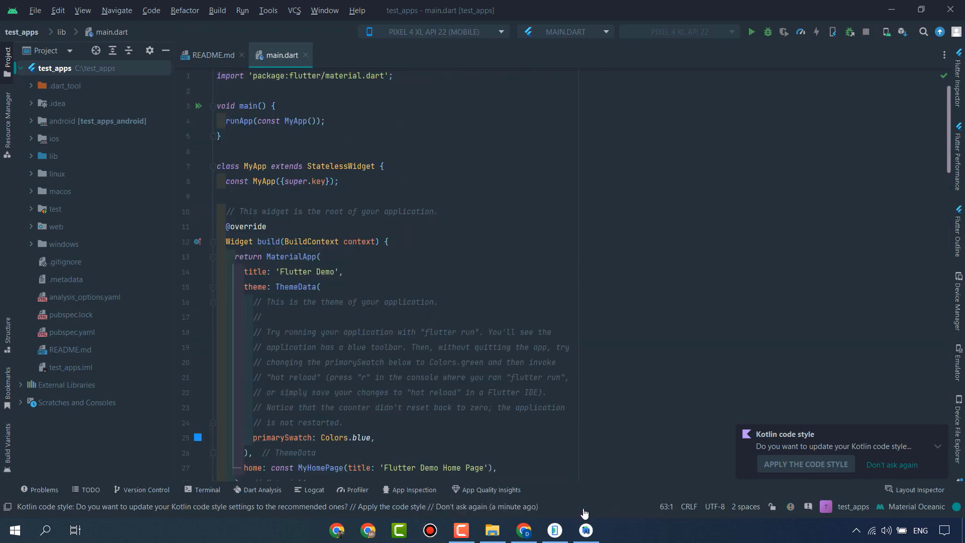
- Choose Pixel 4 XL API 22 (mobile) as the target device and run main.dart on it
click(444, 258)
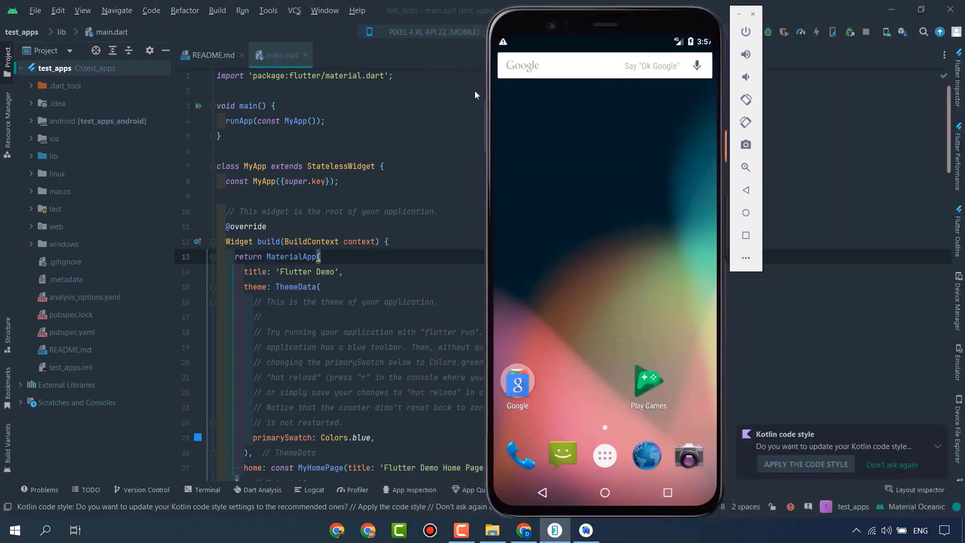
click(443, 110)
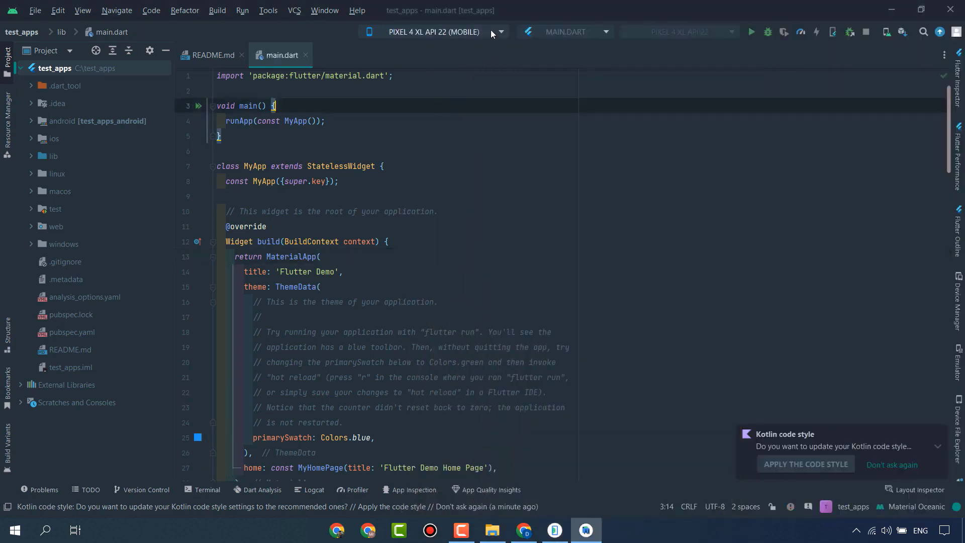
click(410, 39)
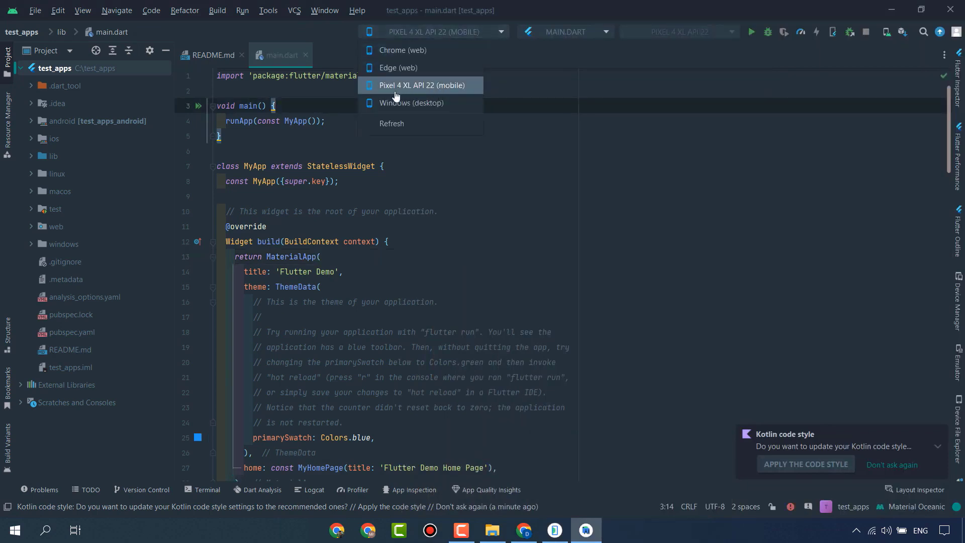
click(442, 87)
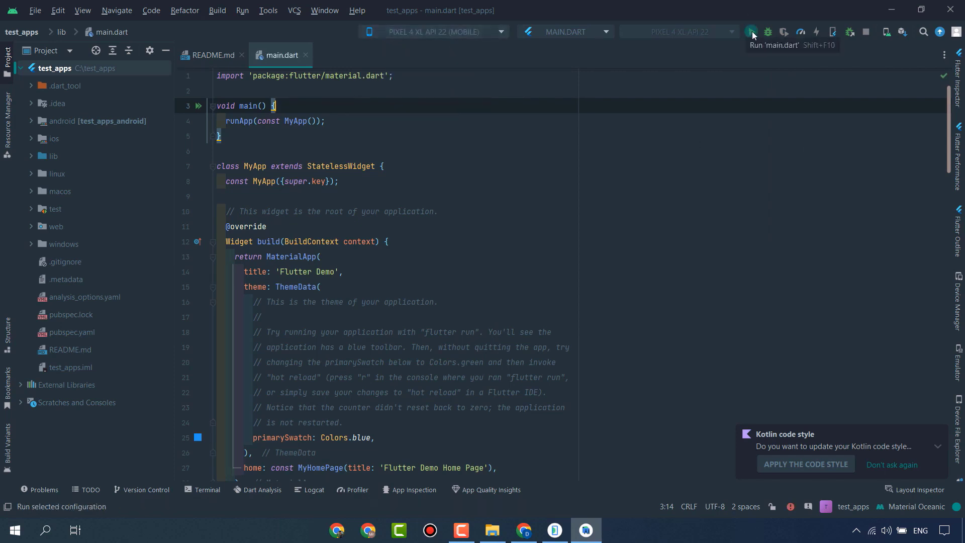
click(752, 33)
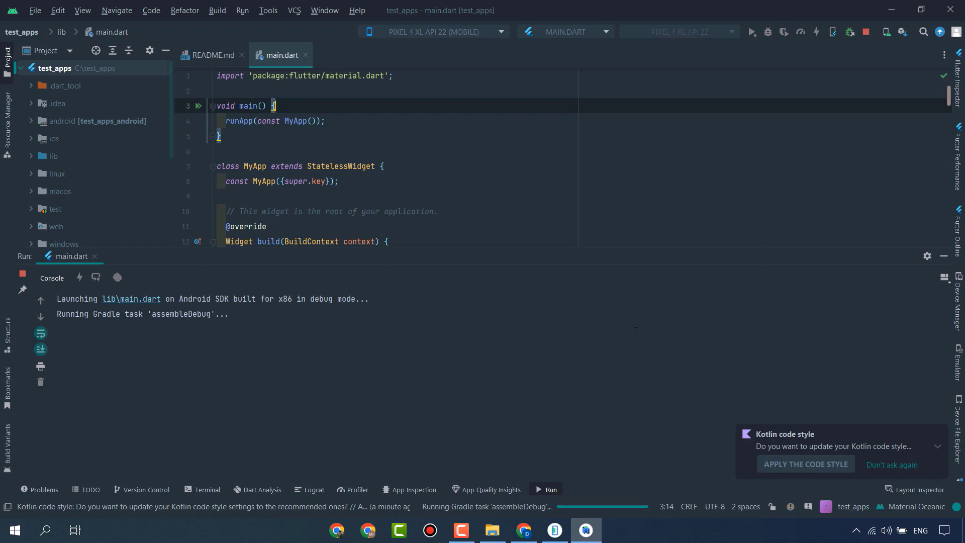
- Bring the emulator to the front and shrink the Android Studio window so that both sit side by side
click(555, 530)
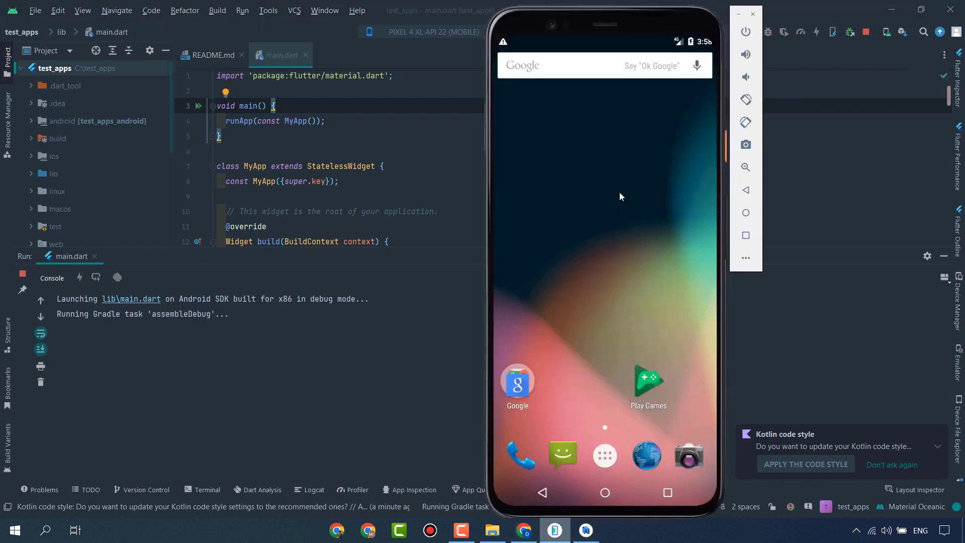
drag(625, 25, 423, 21)
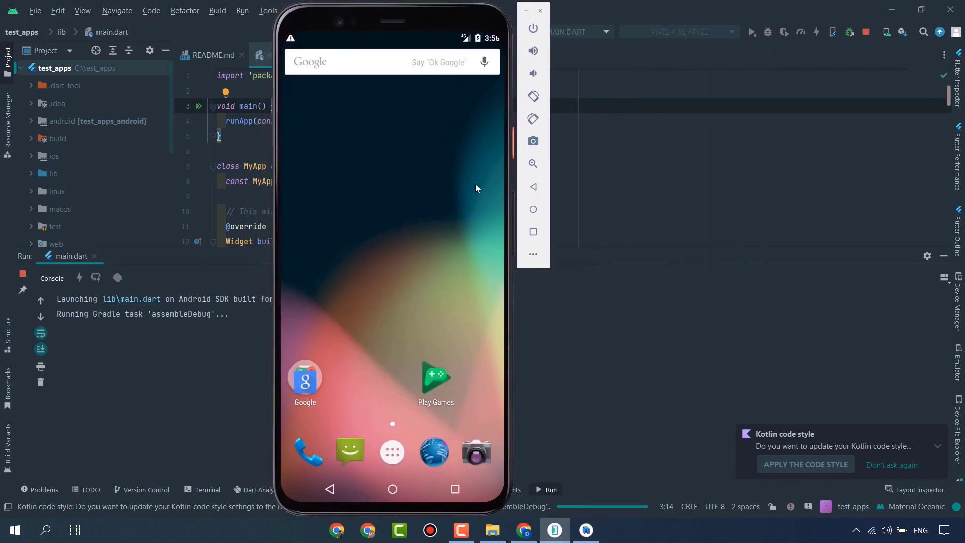
drag(448, 19, 869, 27)
drag(565, 19, 539, 11)
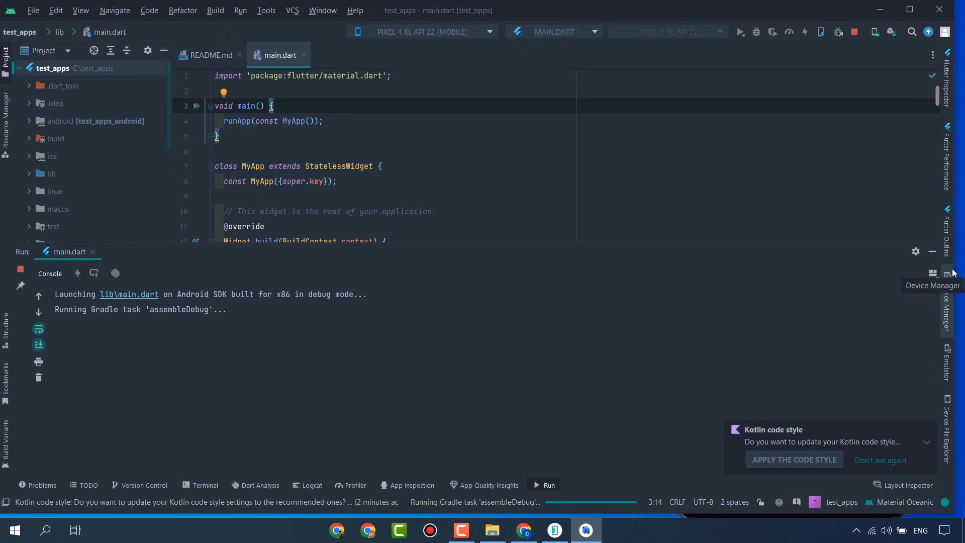
drag(953, 267, 717, 302)
click(837, 14)
drag(836, 13, 840, 21)
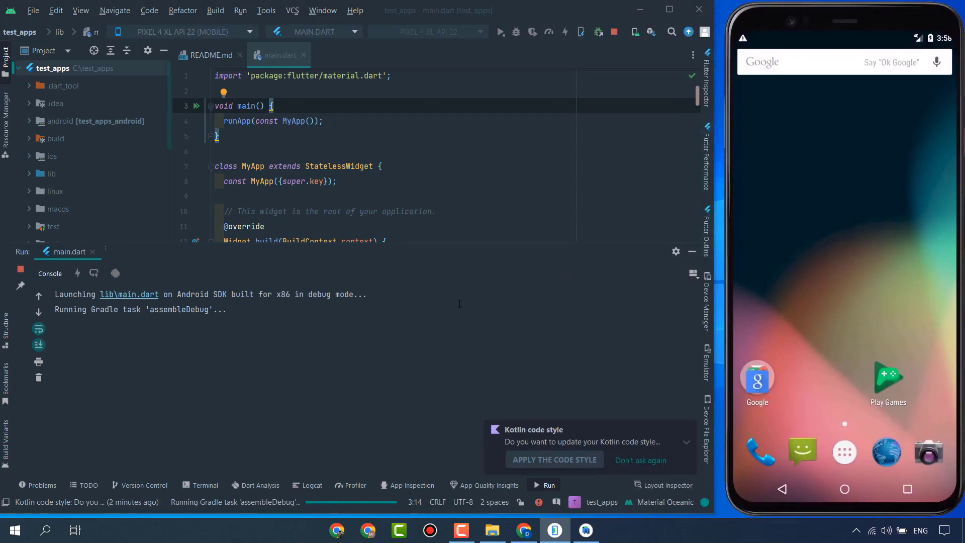
click(613, 309)
drag(429, 513, 428, 518)
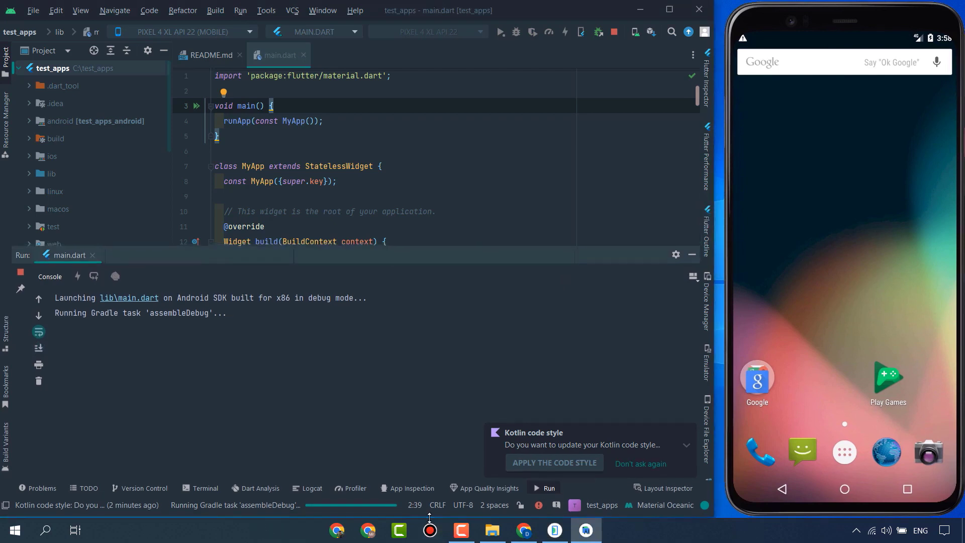
- Widen the Android Studio window up to the emulator and review the build failure details in the Run console
drag(715, 201, 722, 200)
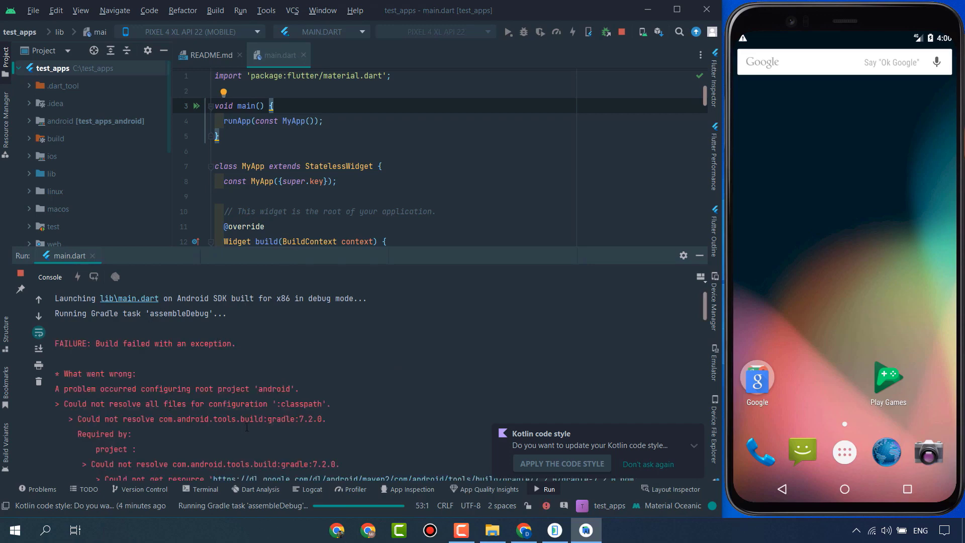
scroll(254, 400, down, 1)
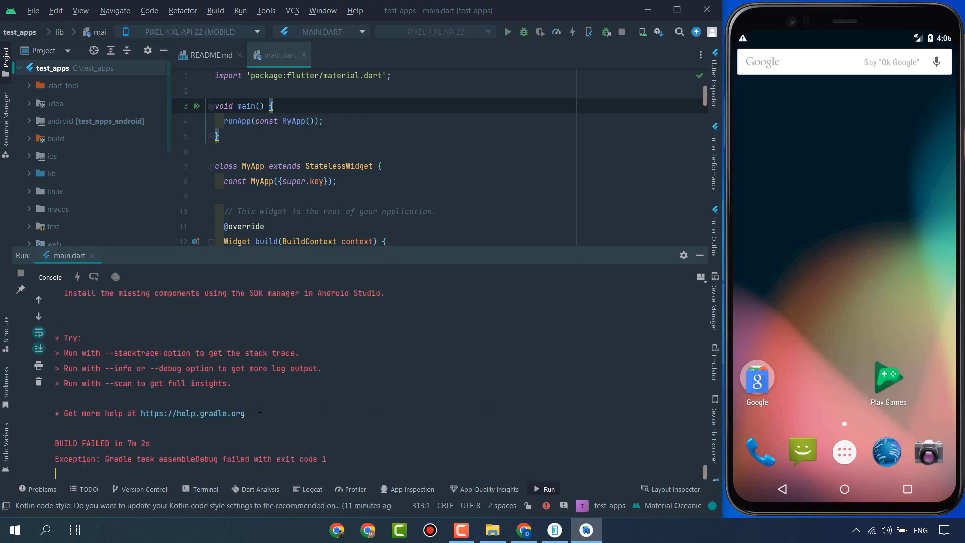
scroll(260, 408, up, 1)
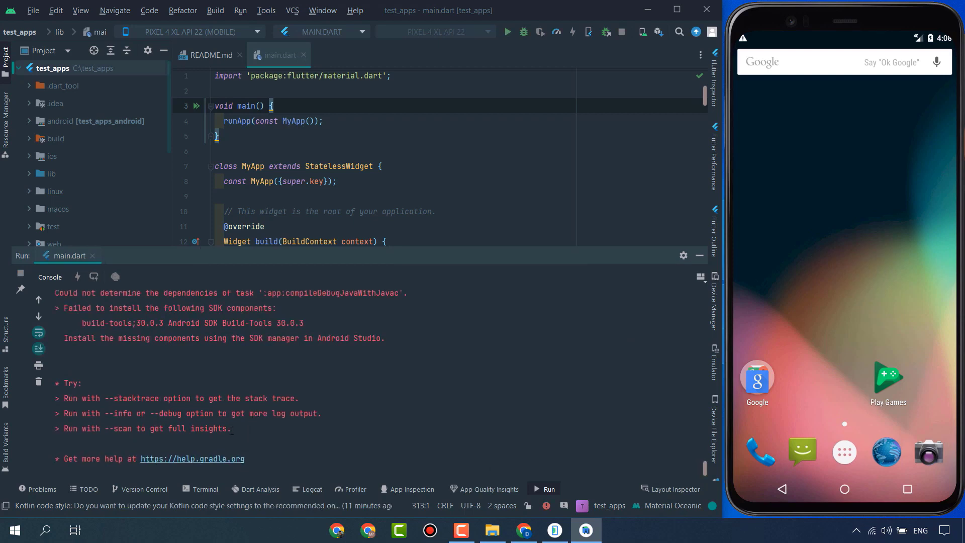
scroll(231, 431, up, 1)
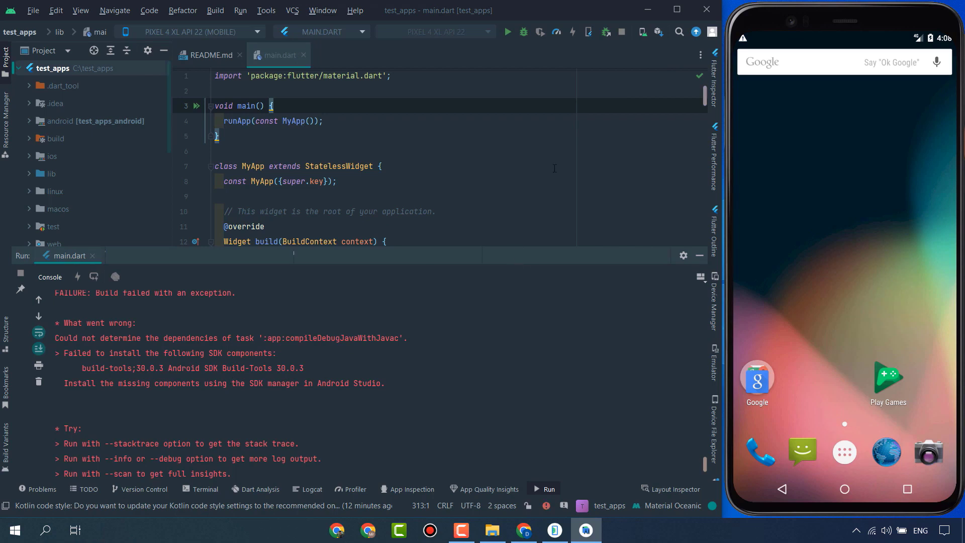
- Select Android SDK Build-Tools 34-rc2 among the SDK tools in the SDK Manager and apply the change
click(658, 32)
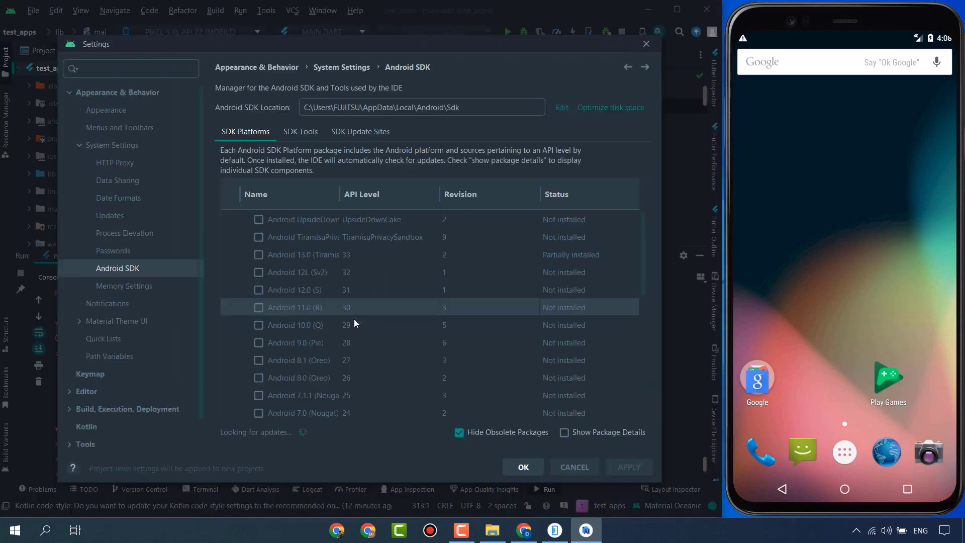
click(303, 130)
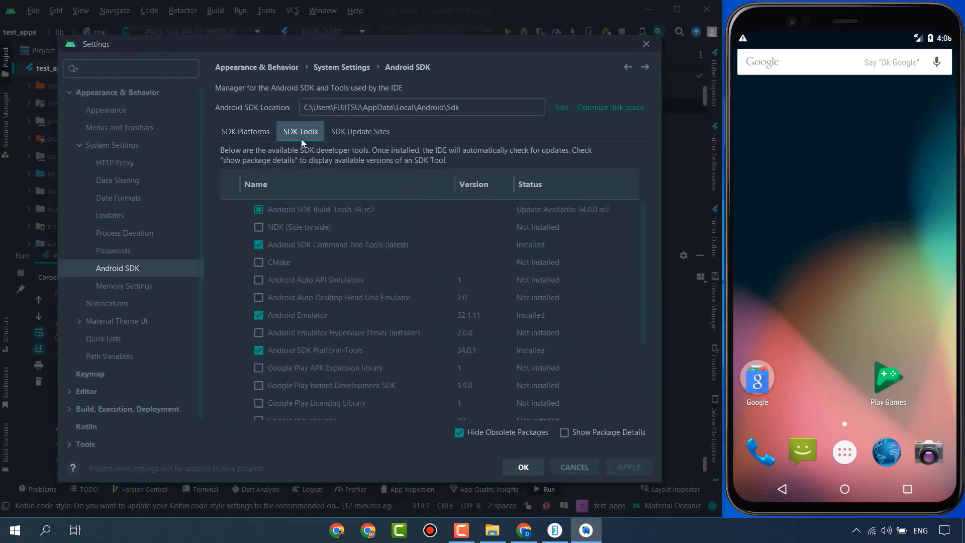
click(259, 210)
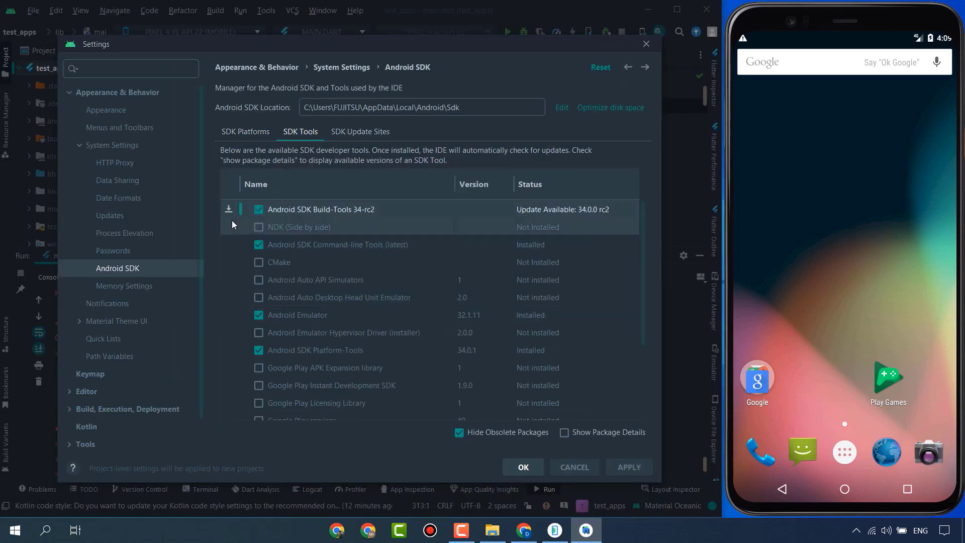
click(628, 467)
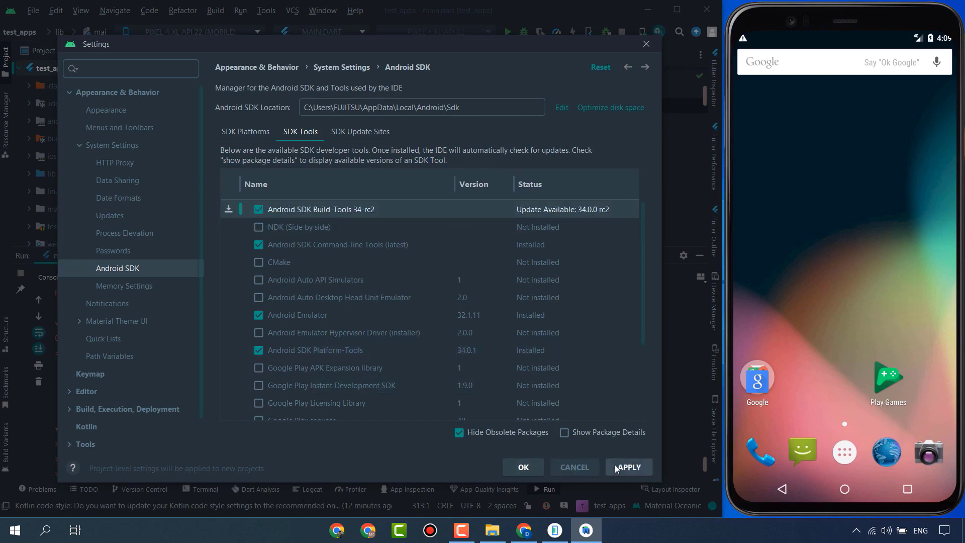
click(460, 332)
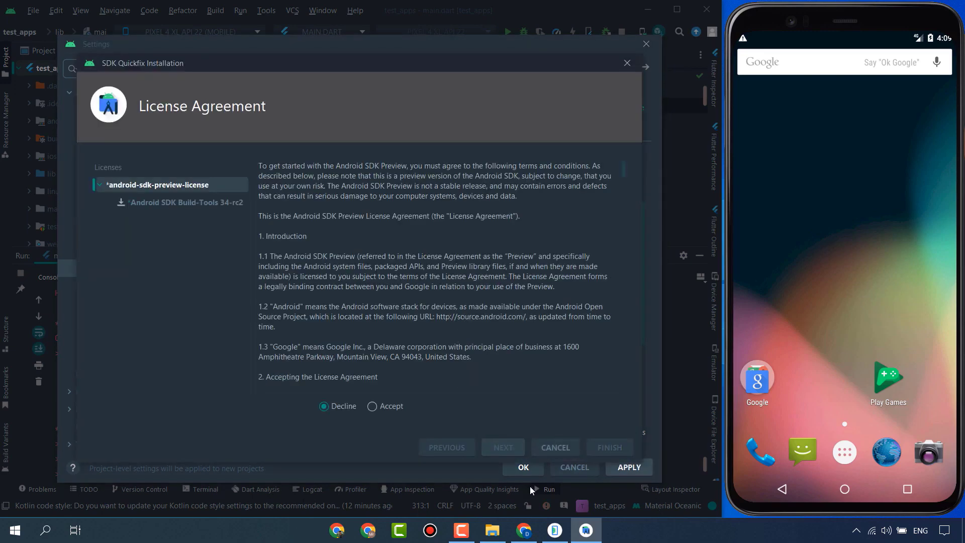
- Accept the android-sdk-preview-license, install Android SDK Build-Tools 34-rc2, and close the settings
click(395, 410)
click(503, 447)
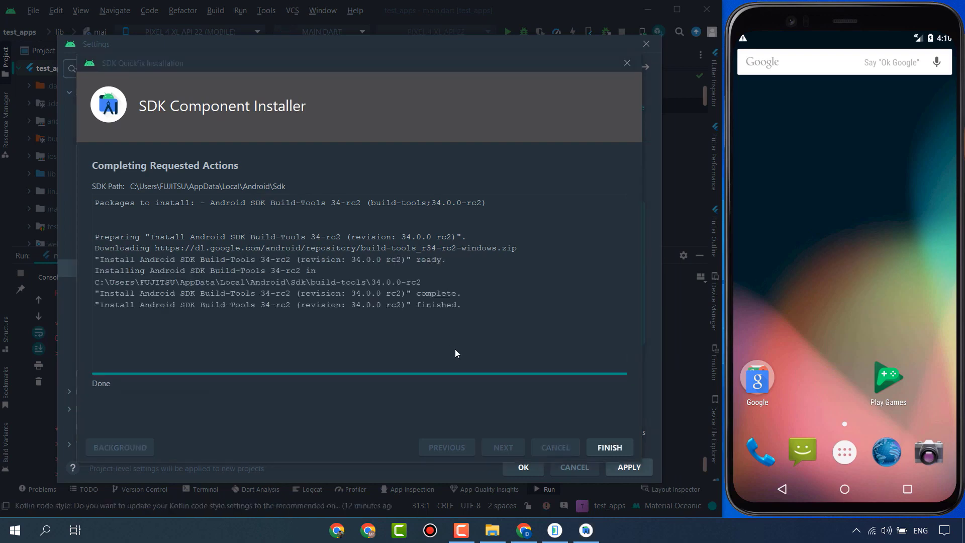
click(607, 450)
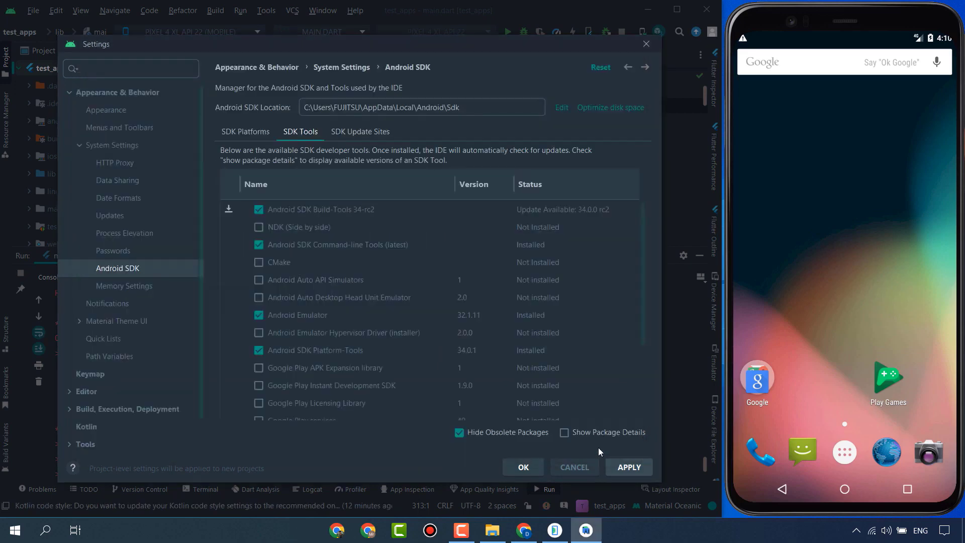
click(535, 468)
- Review the end of the build error output and run main.dart again on the Pixel 4 XL emulator
scroll(332, 403, down, 2)
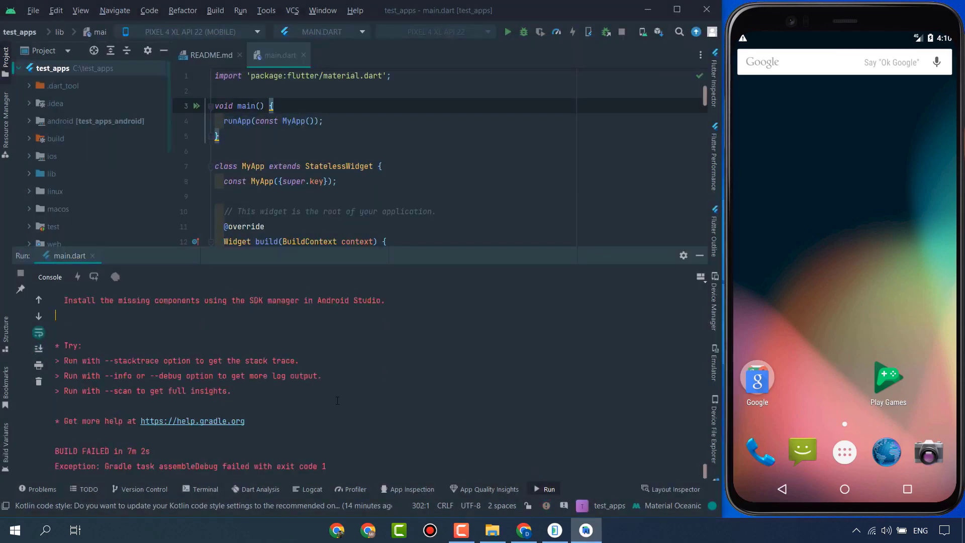
scroll(336, 401, up, 4)
scroll(337, 400, down, 4)
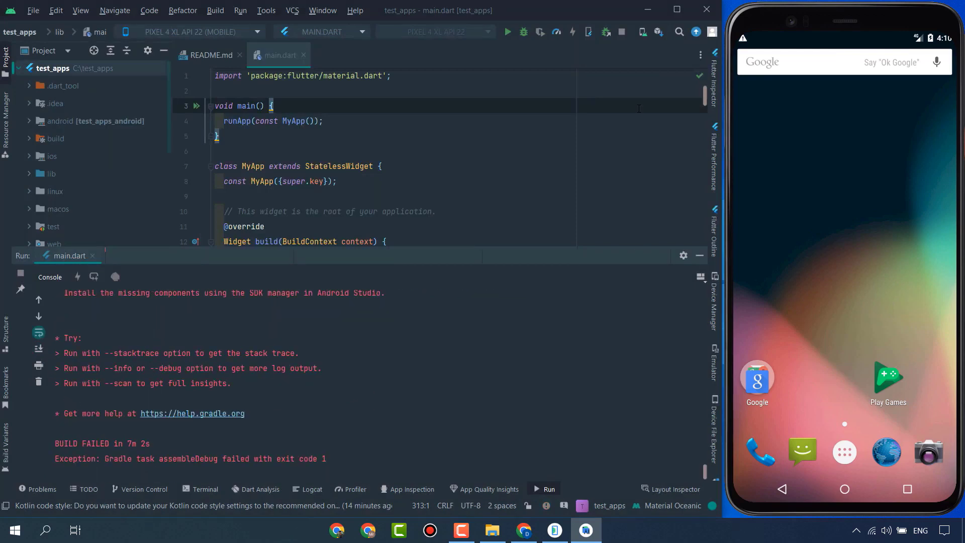
click(507, 32)
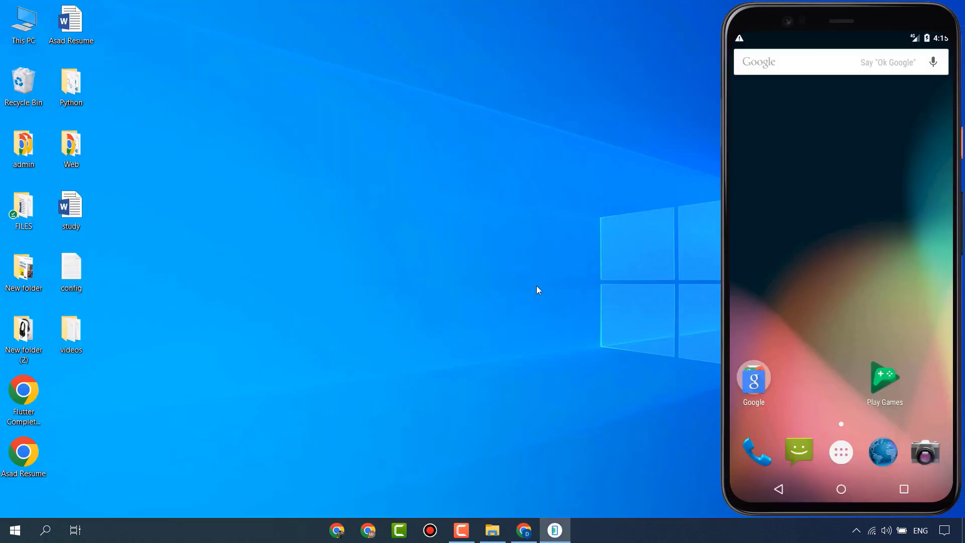
- Switch to Chrome, search for "vs code download" in a new tab, and open the Visual Studio Code download page
click(527, 529)
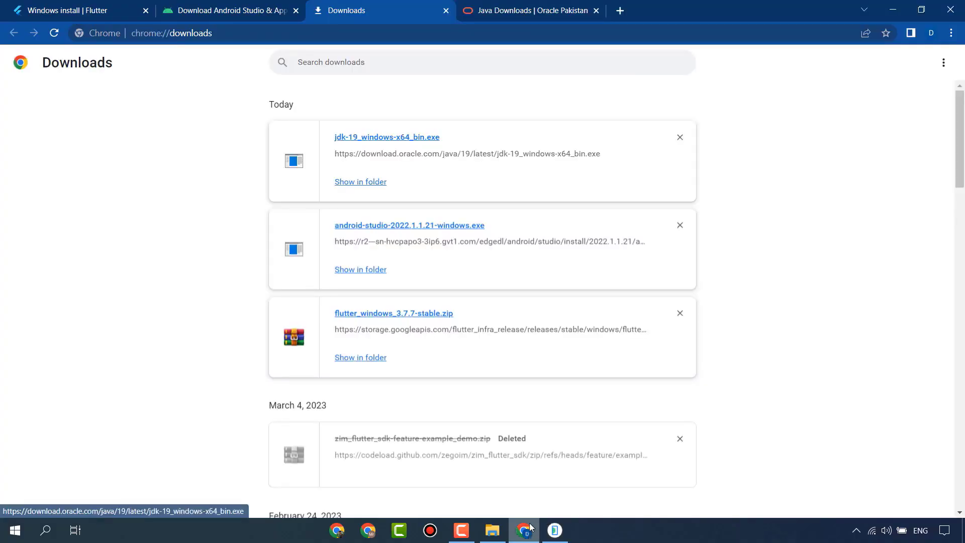
click(621, 11)
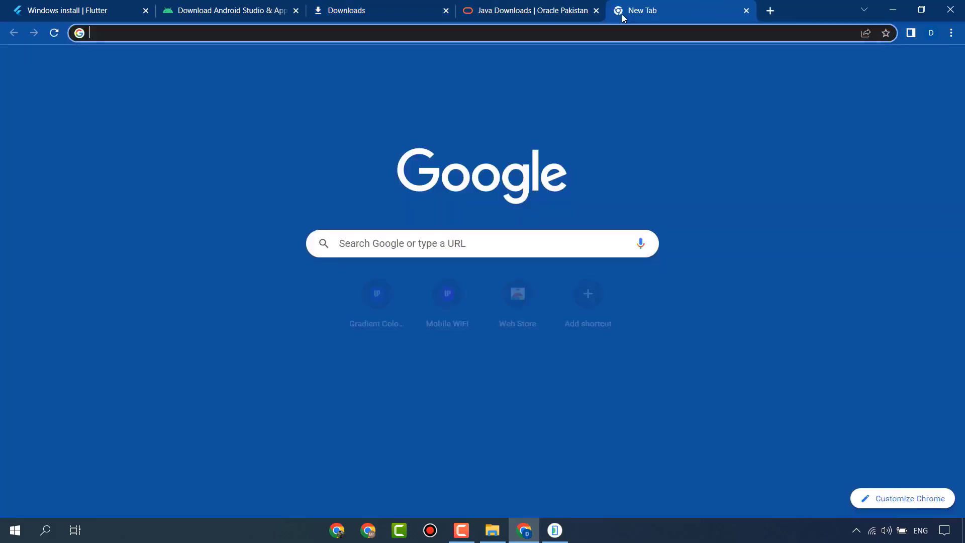
text(vs code )
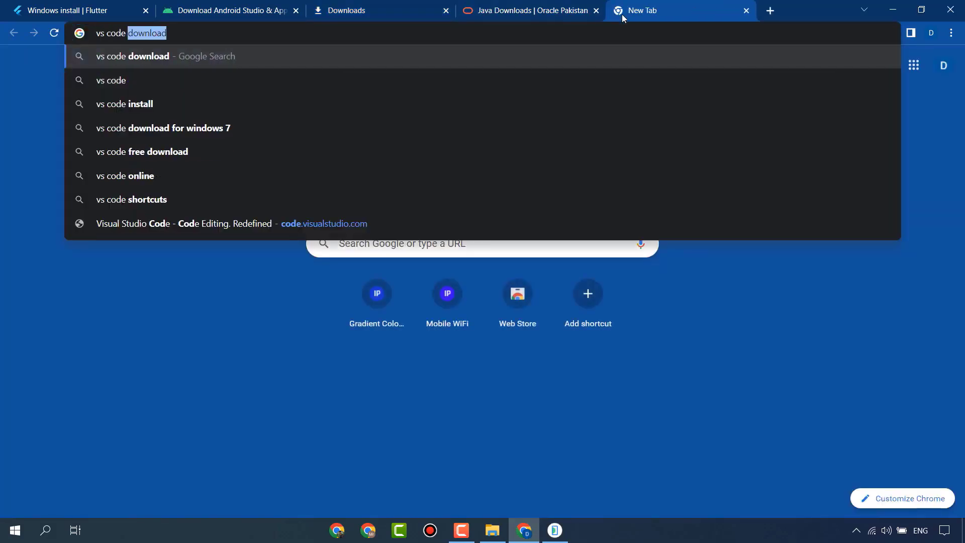
text(dow)
key(Return)
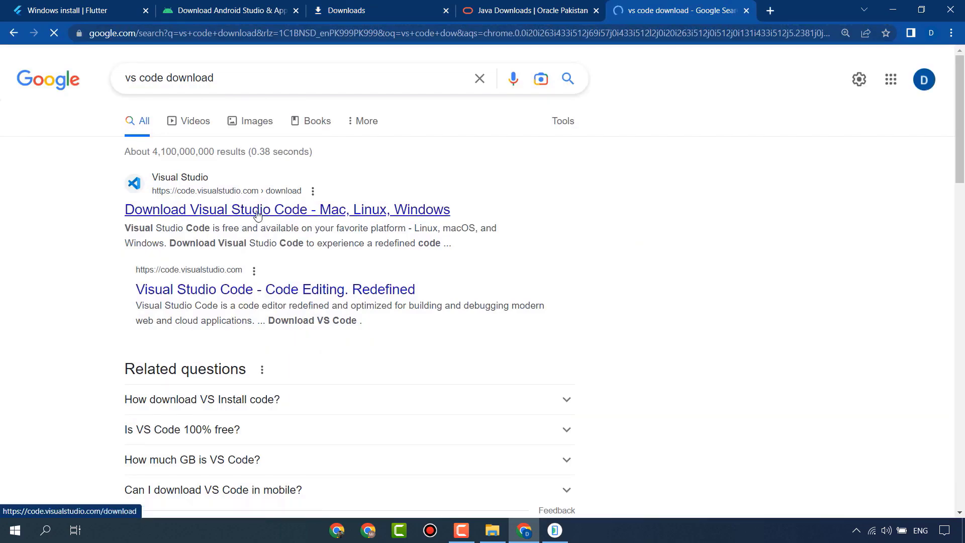
click(258, 213)
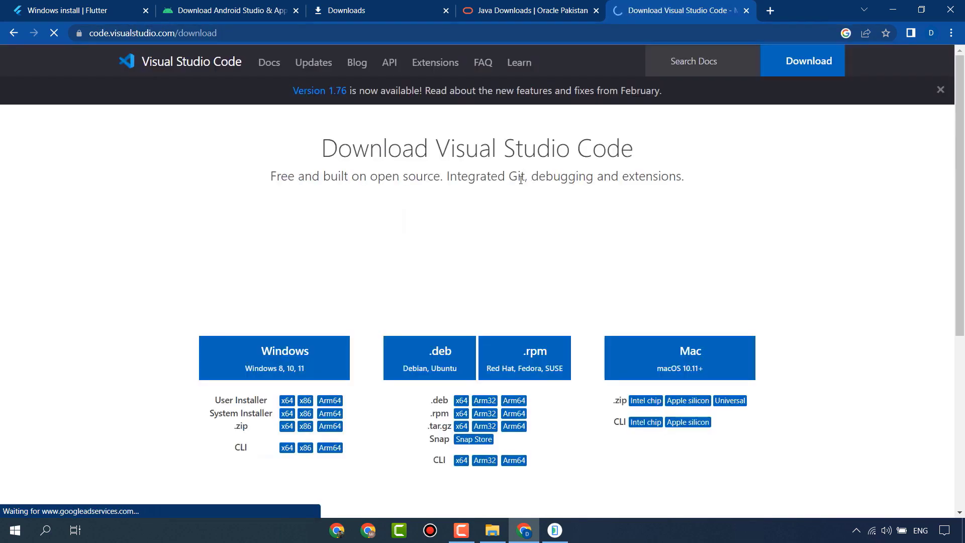
- Download the x64 User Installer of Visual Studio Code for Windows
scroll(332, 352, down, 3)
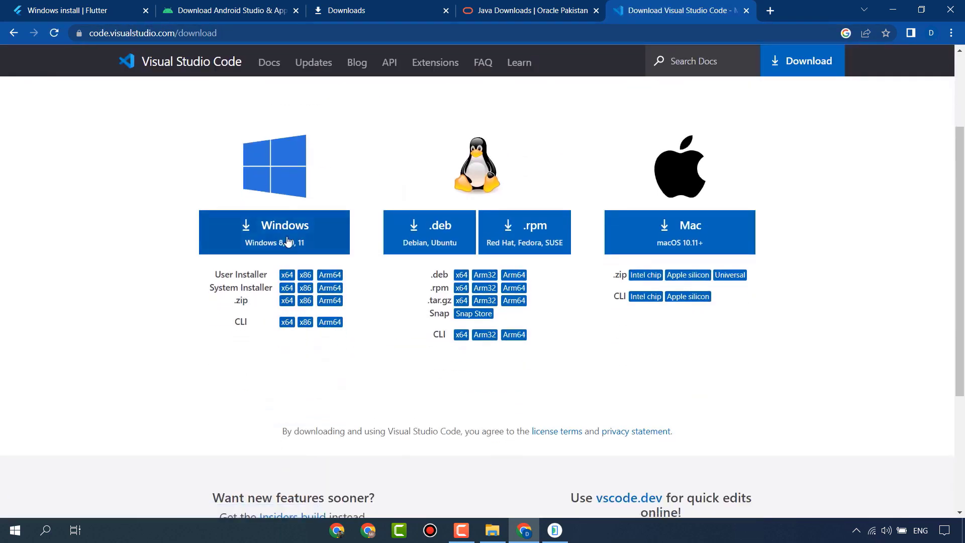
click(287, 276)
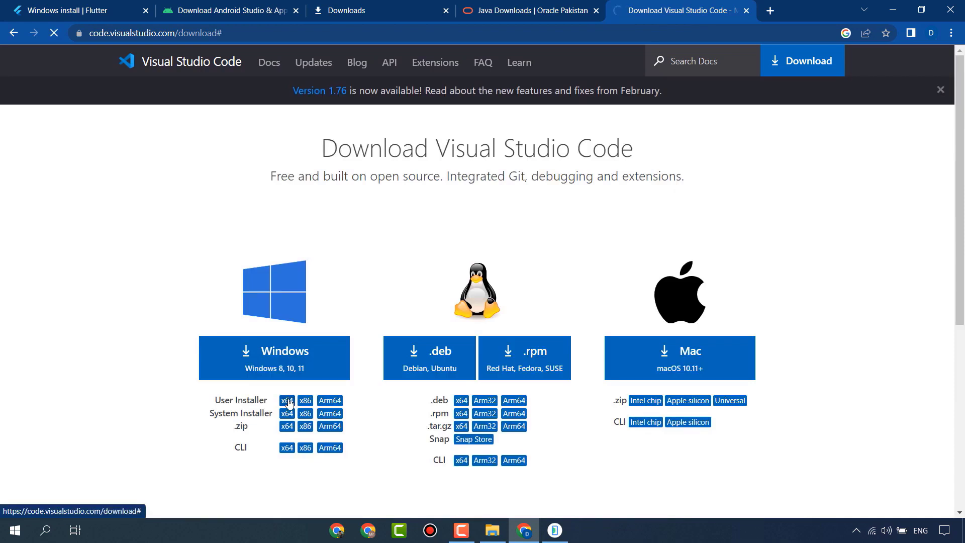
click(288, 401)
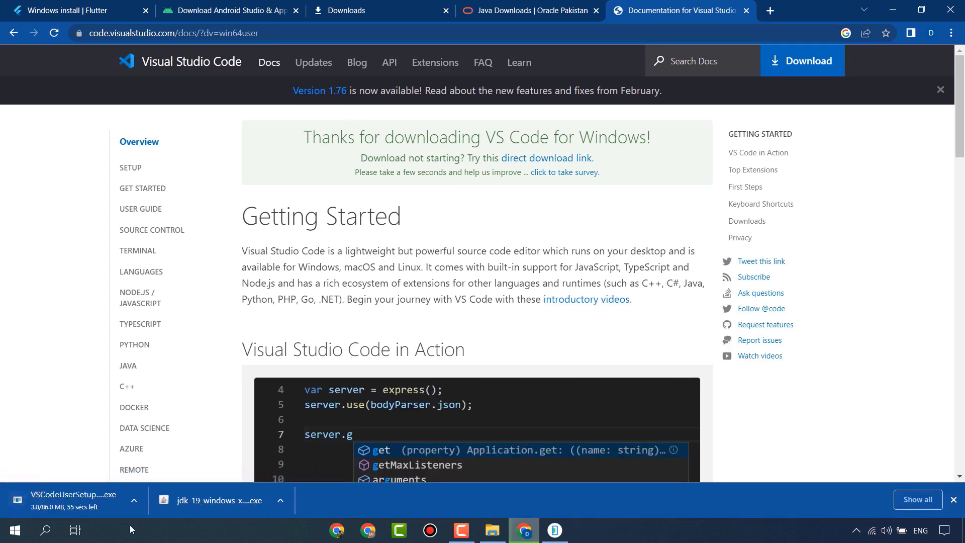
- Show the downloaded VSCodeUserSetup-x64-1.76.1.exe in its folder and run it, allowing the security warning
click(918, 500)
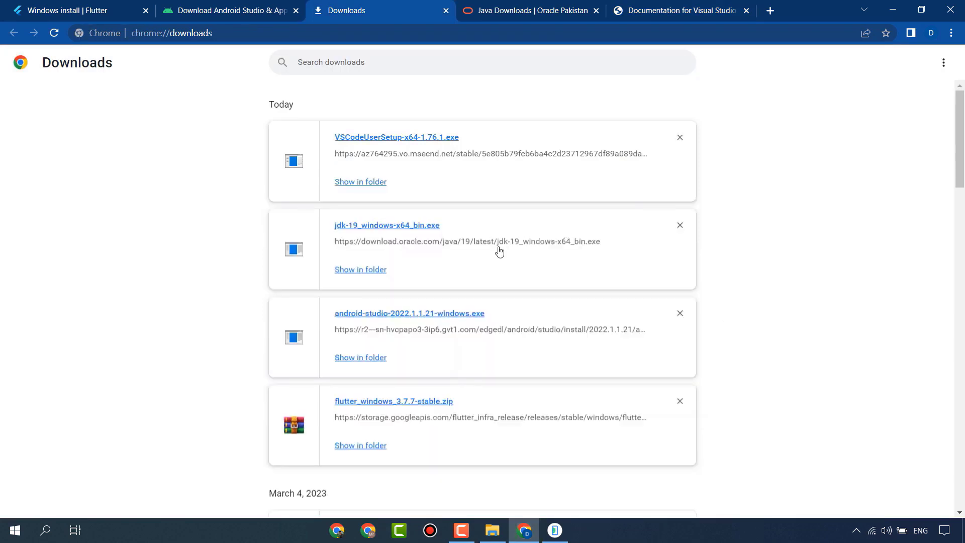
click(356, 184)
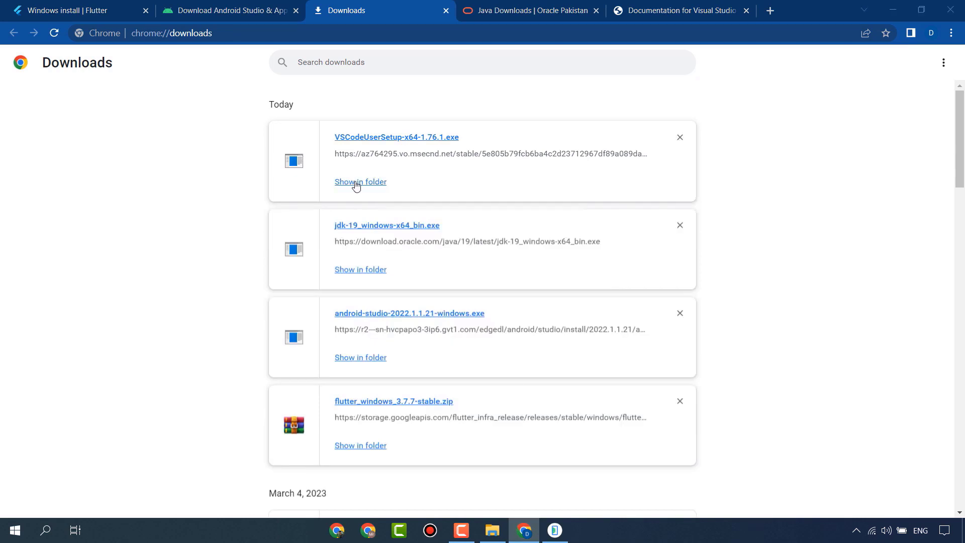
click(265, 399)
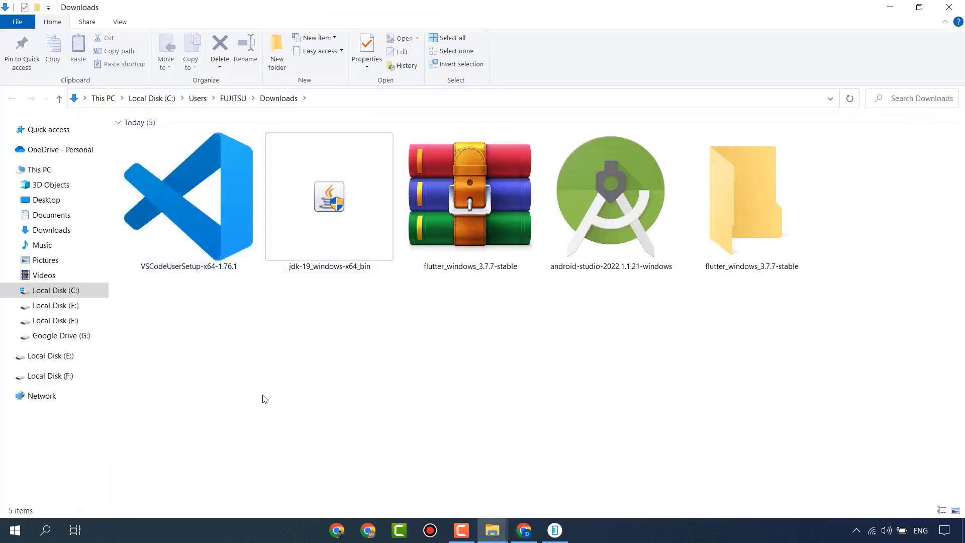
double_click(231, 240)
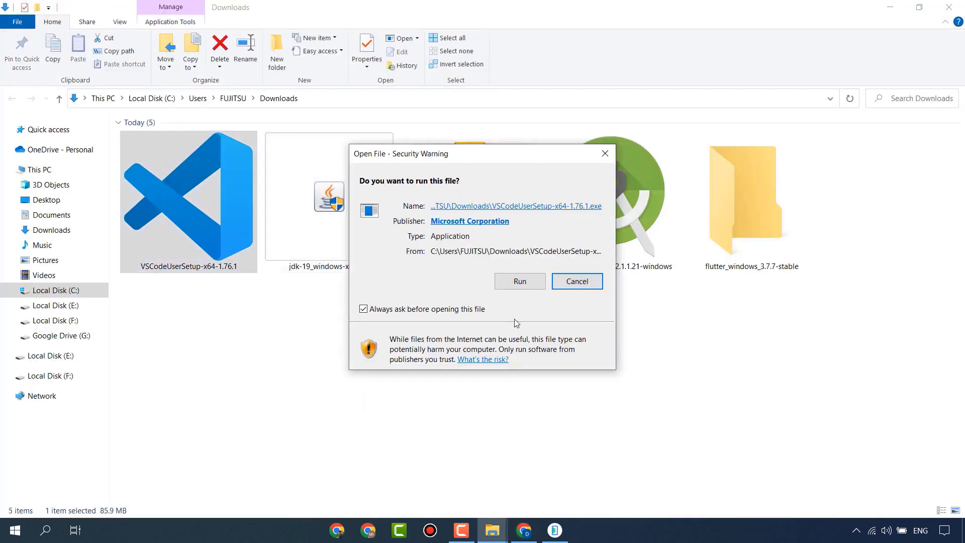
click(519, 280)
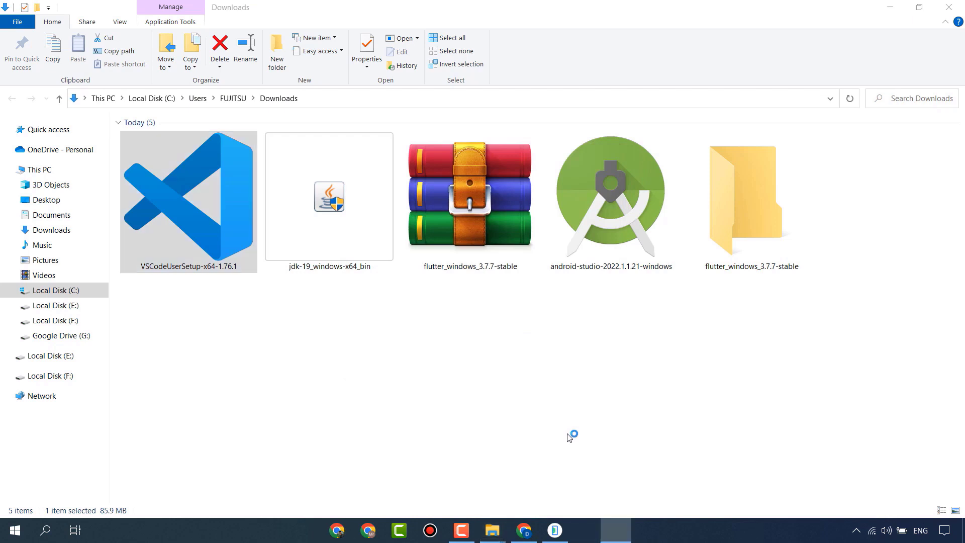
- Accept the Visual Studio Code license agreement and proceed with the default settings to the additional tasks
click(390, 348)
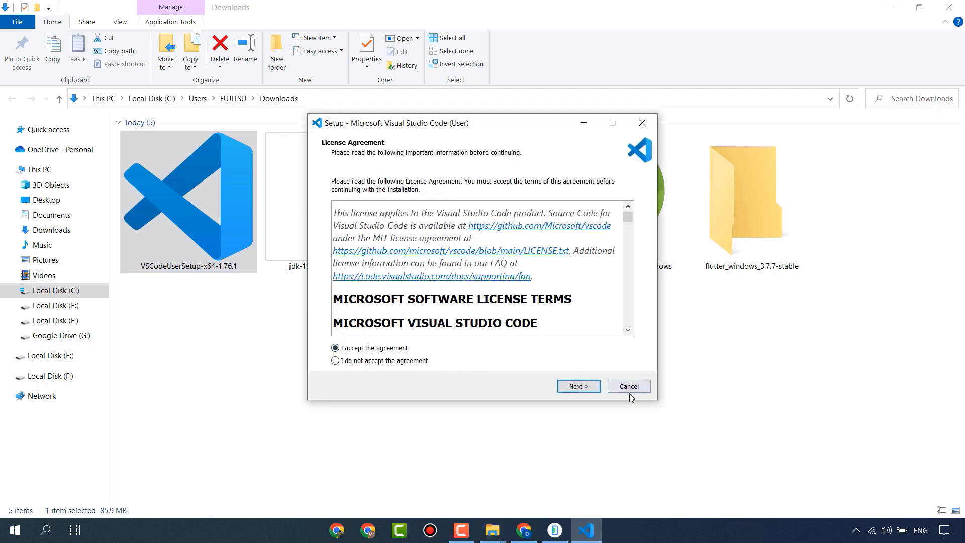
click(579, 387)
click(580, 387)
click(579, 387)
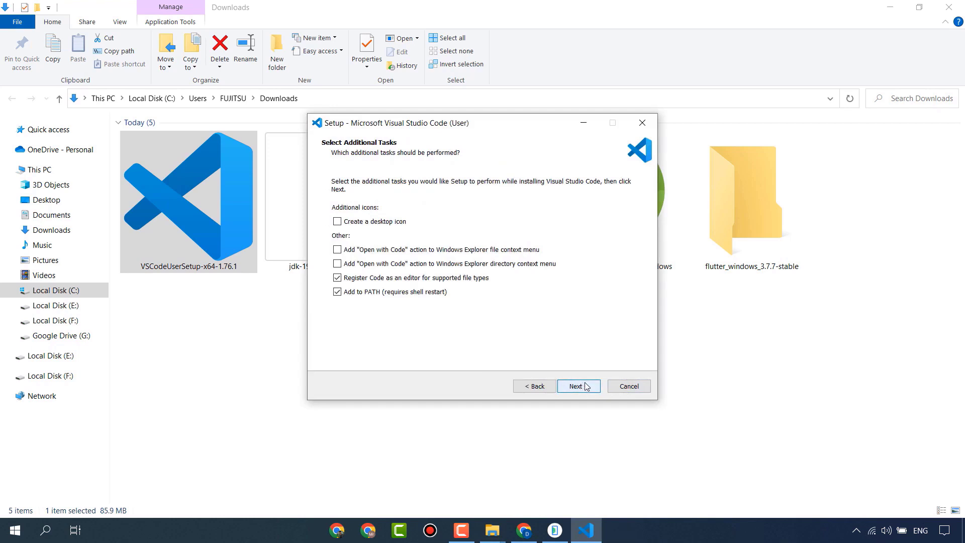
- Add the "Open with Code" actions for files and directories, install Visual Studio Code, and finish setup with it launching
click(337, 249)
click(338, 263)
click(580, 387)
click(579, 386)
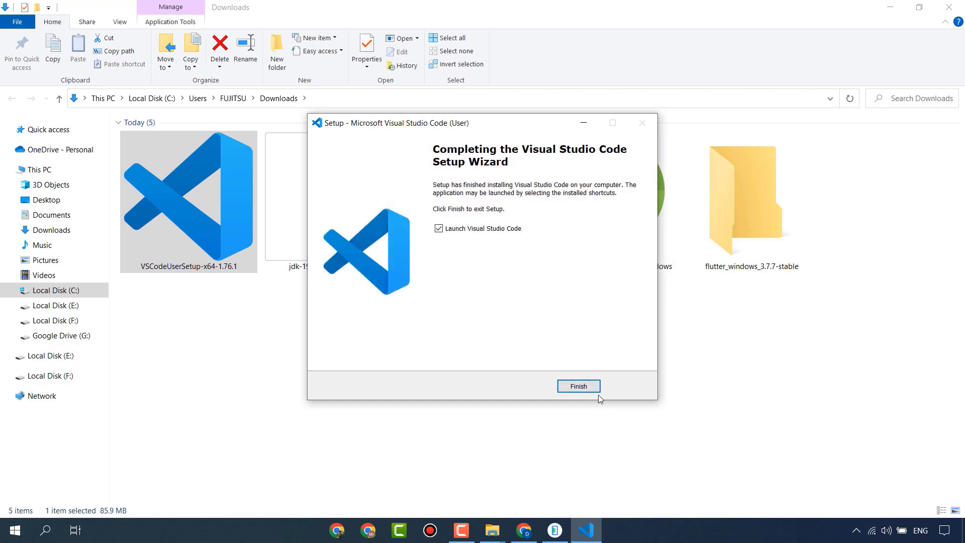
click(583, 389)
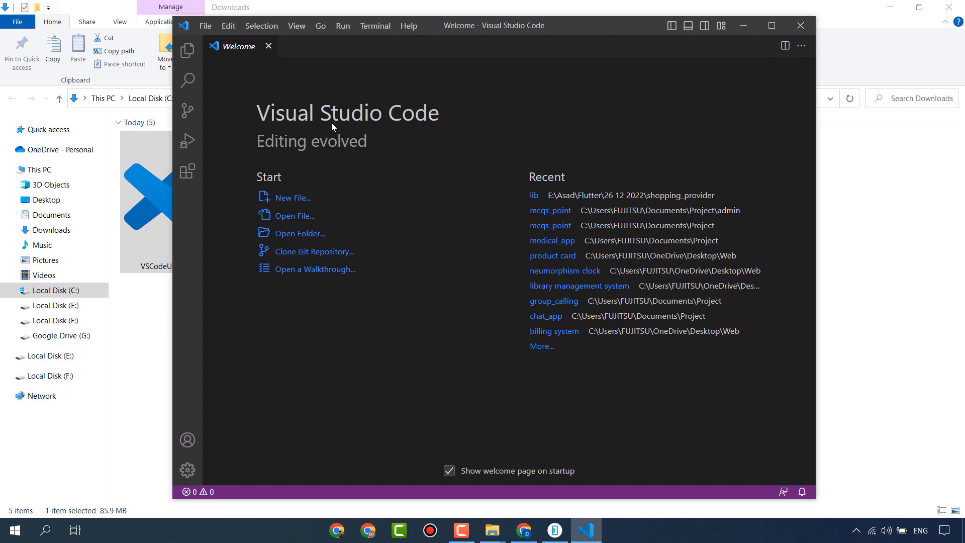
- Close the Welcome page and display the Extensions view, collapsing the installed section and browsing the popular extensions
click(269, 46)
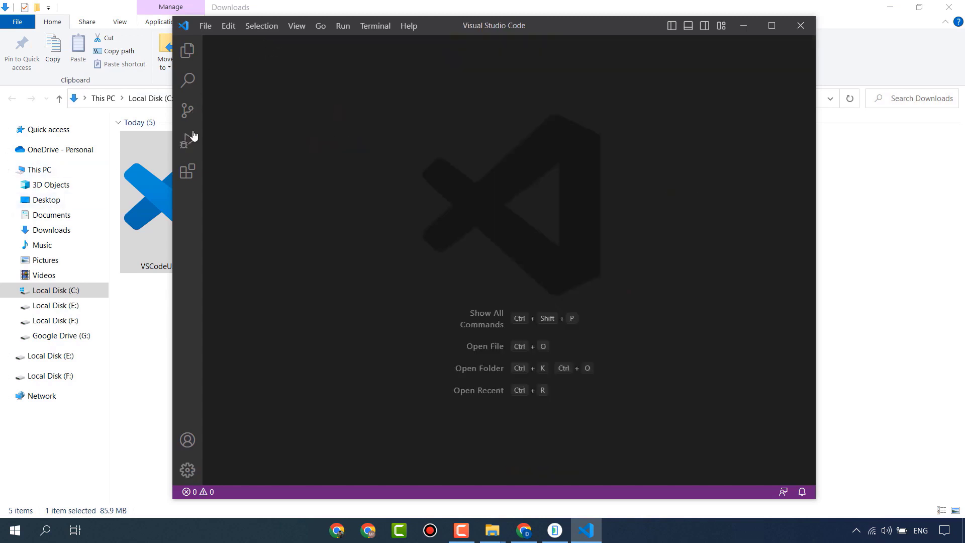
click(187, 171)
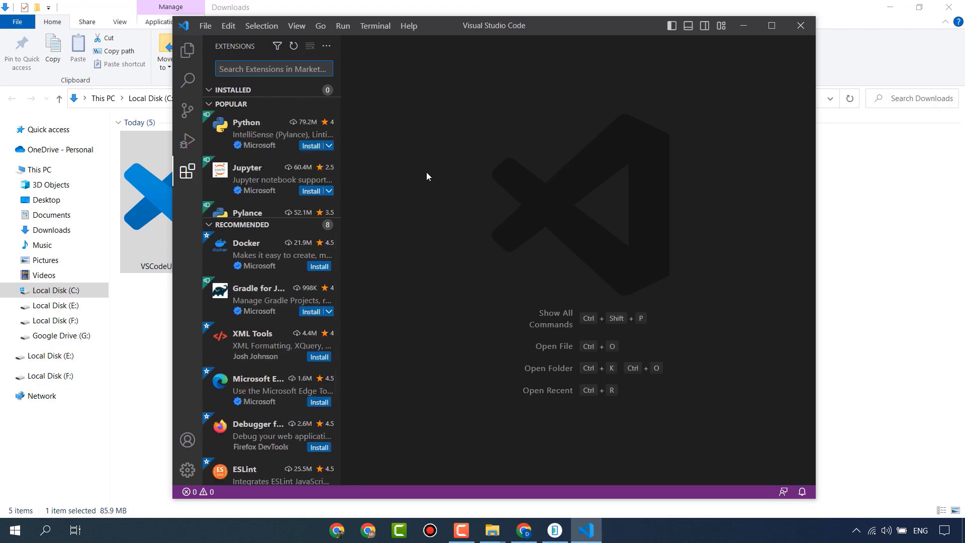
click(218, 92)
scroll(248, 206, down, 5)
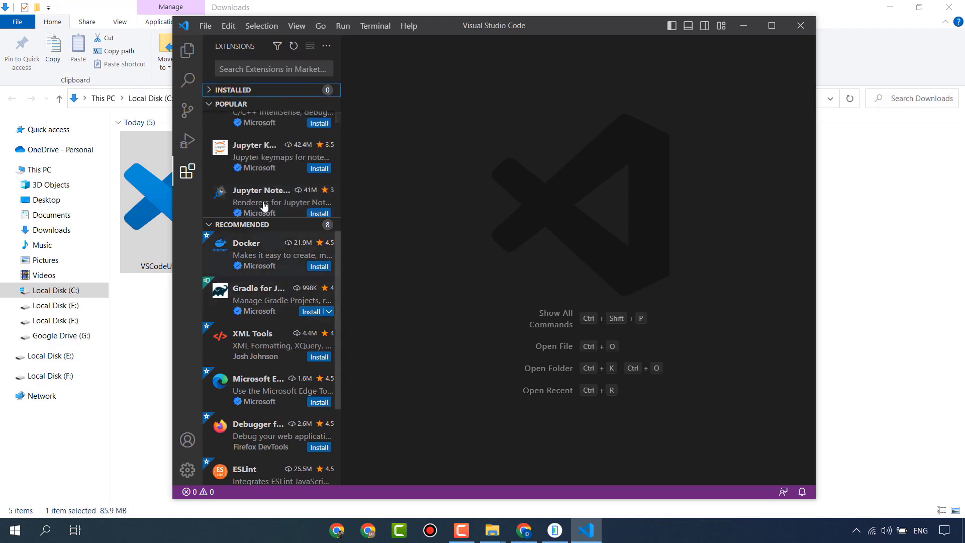
scroll(264, 201, up, 5)
- Search the extension marketplace for "flutter" and install the Flutter extension by Dart Code
click(252, 65)
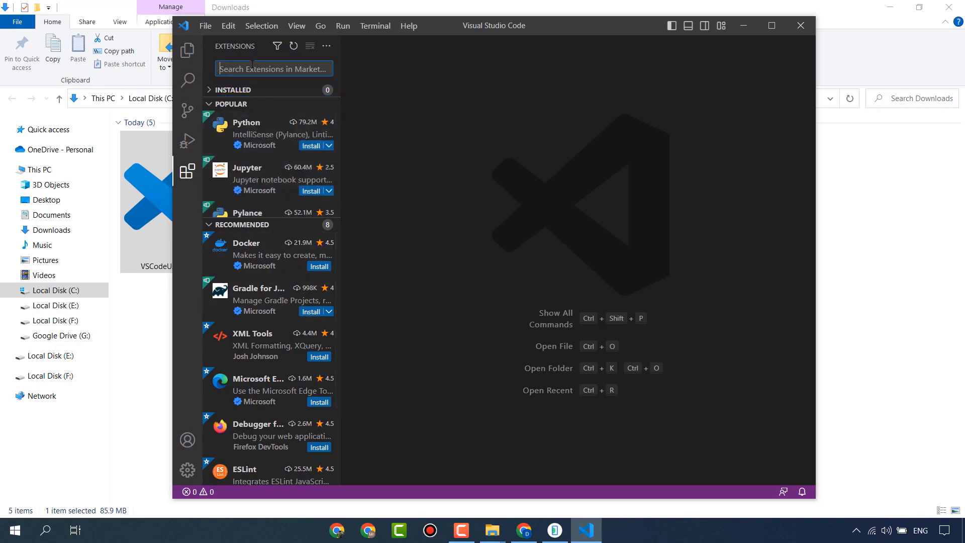
text(flutter)
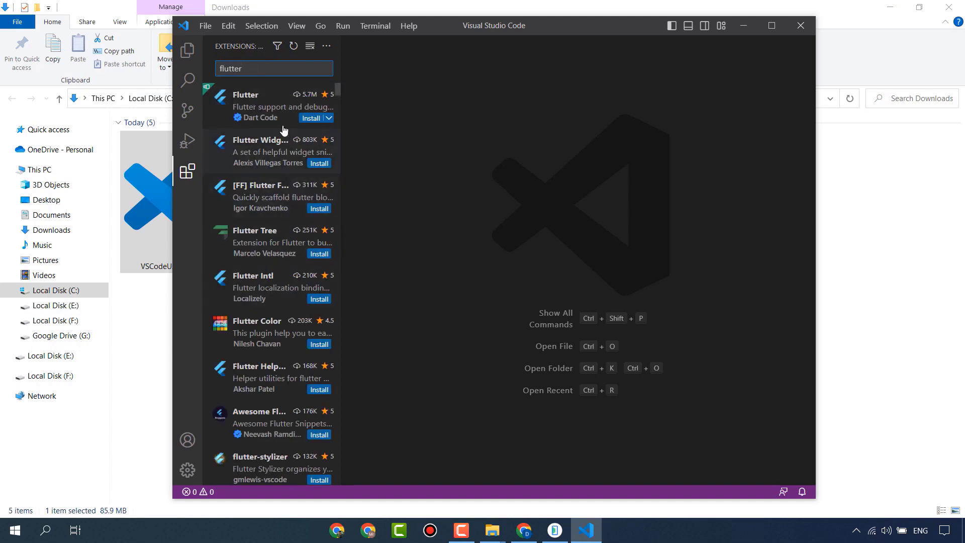
click(275, 105)
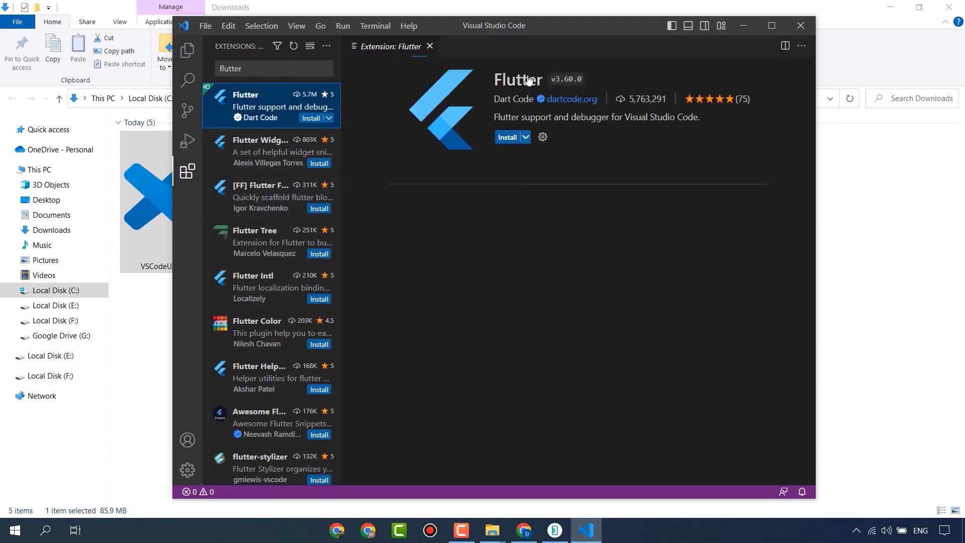
click(508, 137)
- Search the extension marketplace for "dart" and show the details of the Dart extension by Dart Code
click(260, 68)
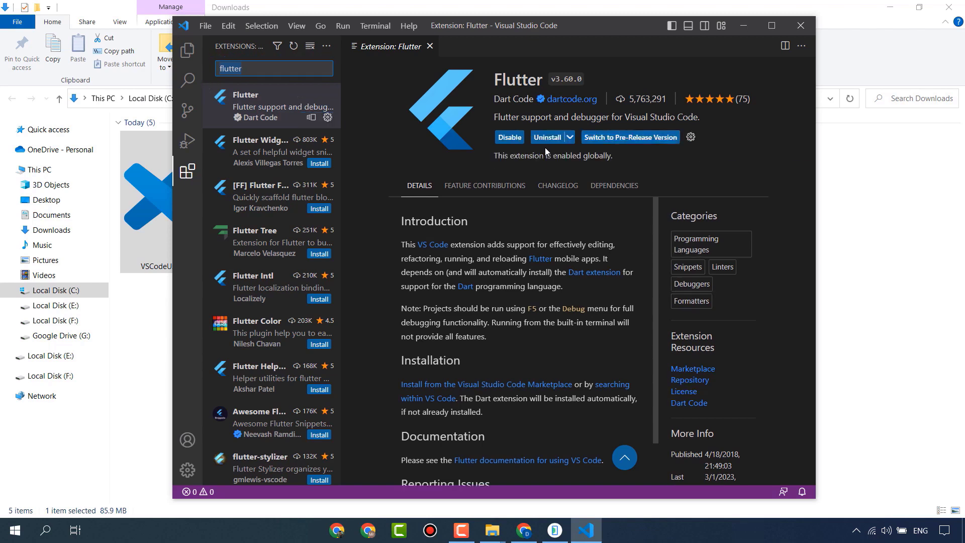
text(dart)
click(288, 111)
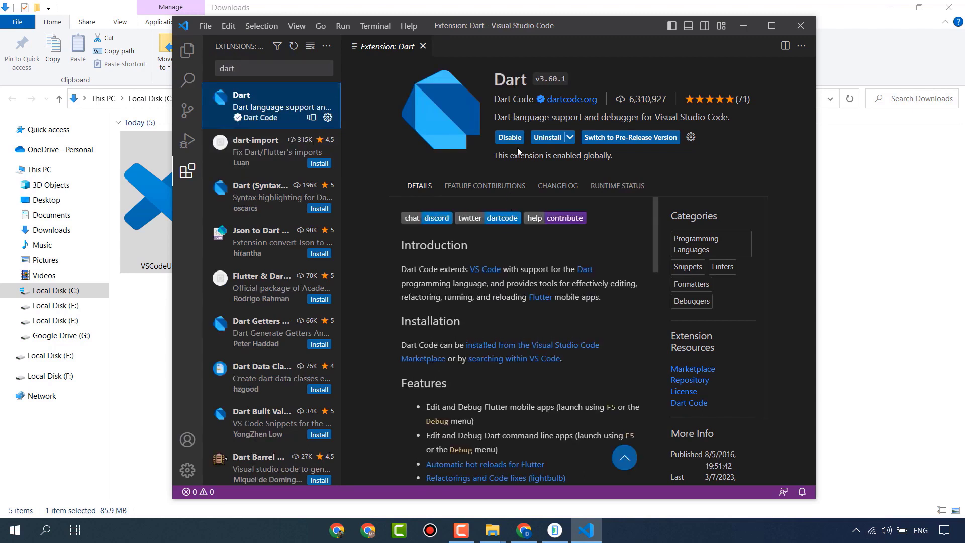
- Clear the extension search and expand the list of installed extensions to check it
click(254, 69)
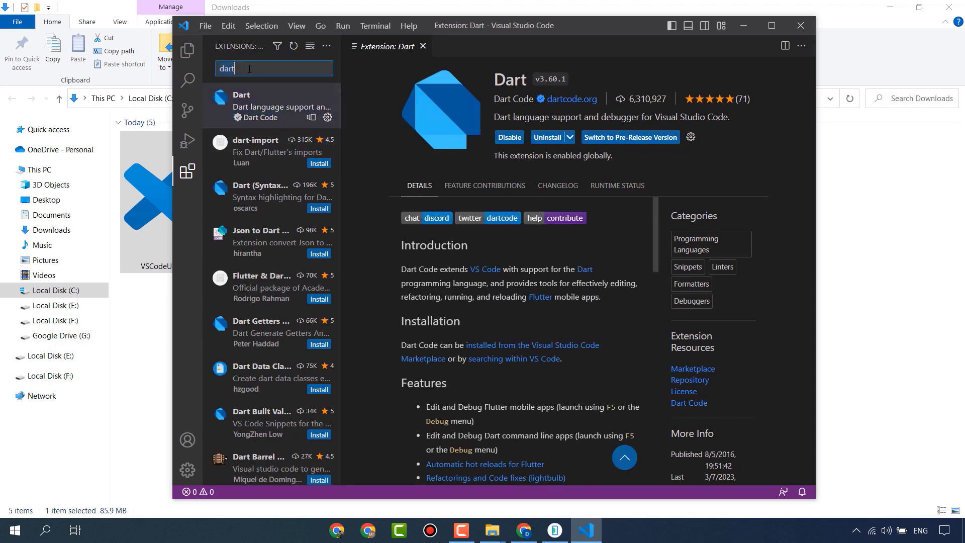
key(ctrl+a)
key(BackSpace)
click(245, 91)
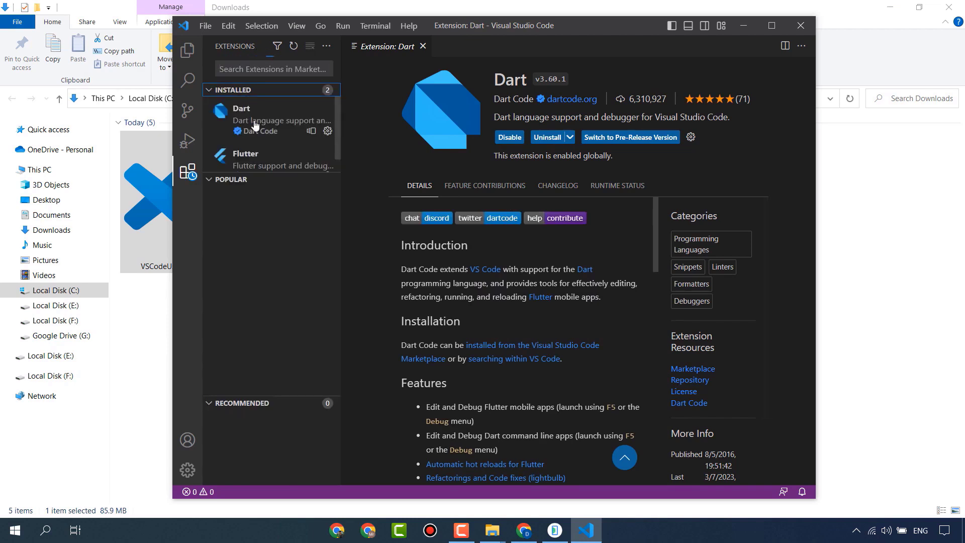